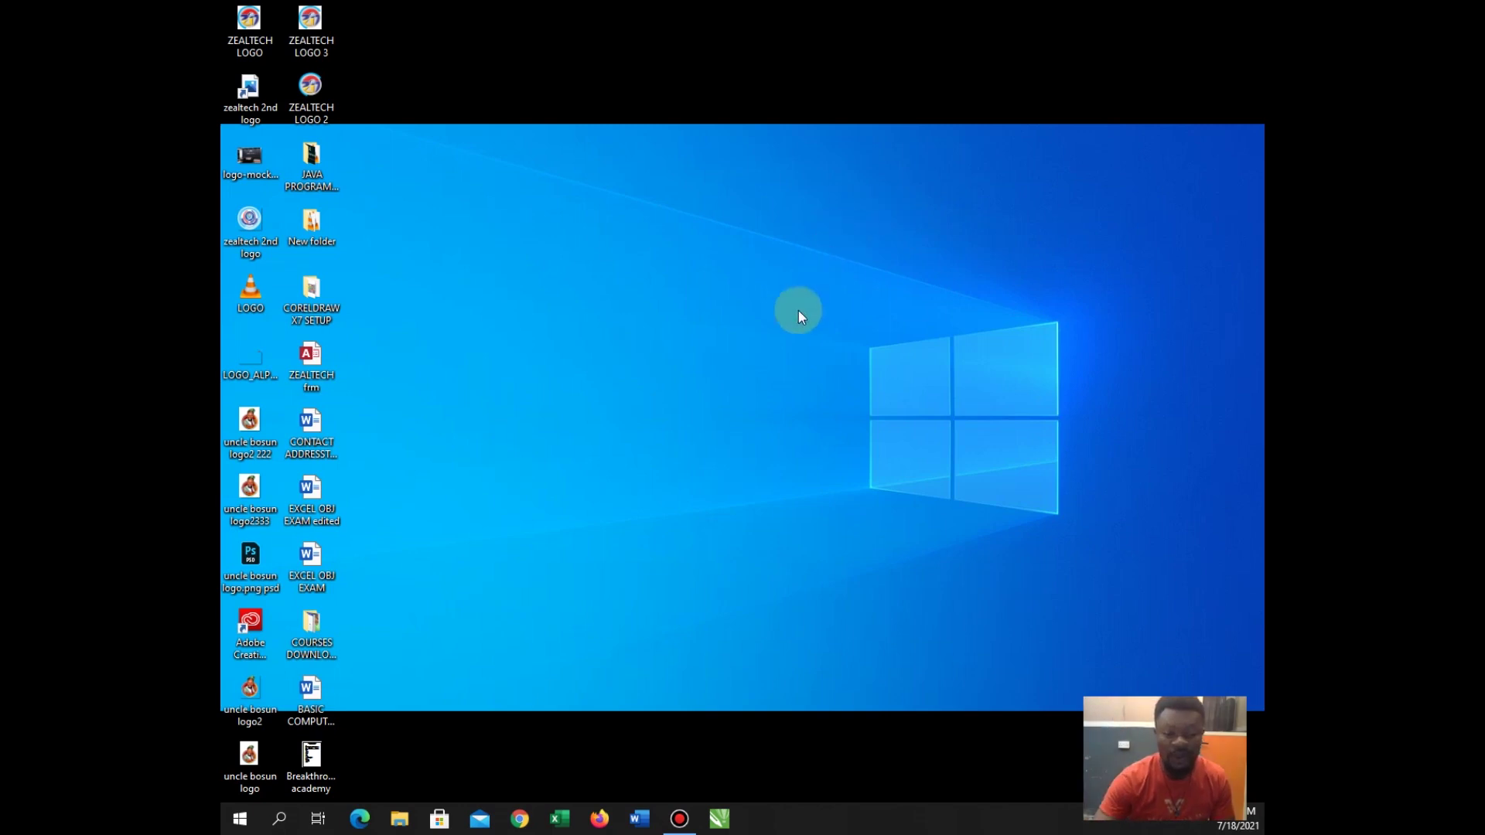
- Open CorelDRAW X7 and create a new blank Letter document in inches
left_click(721, 819)
double_click(740, 85)
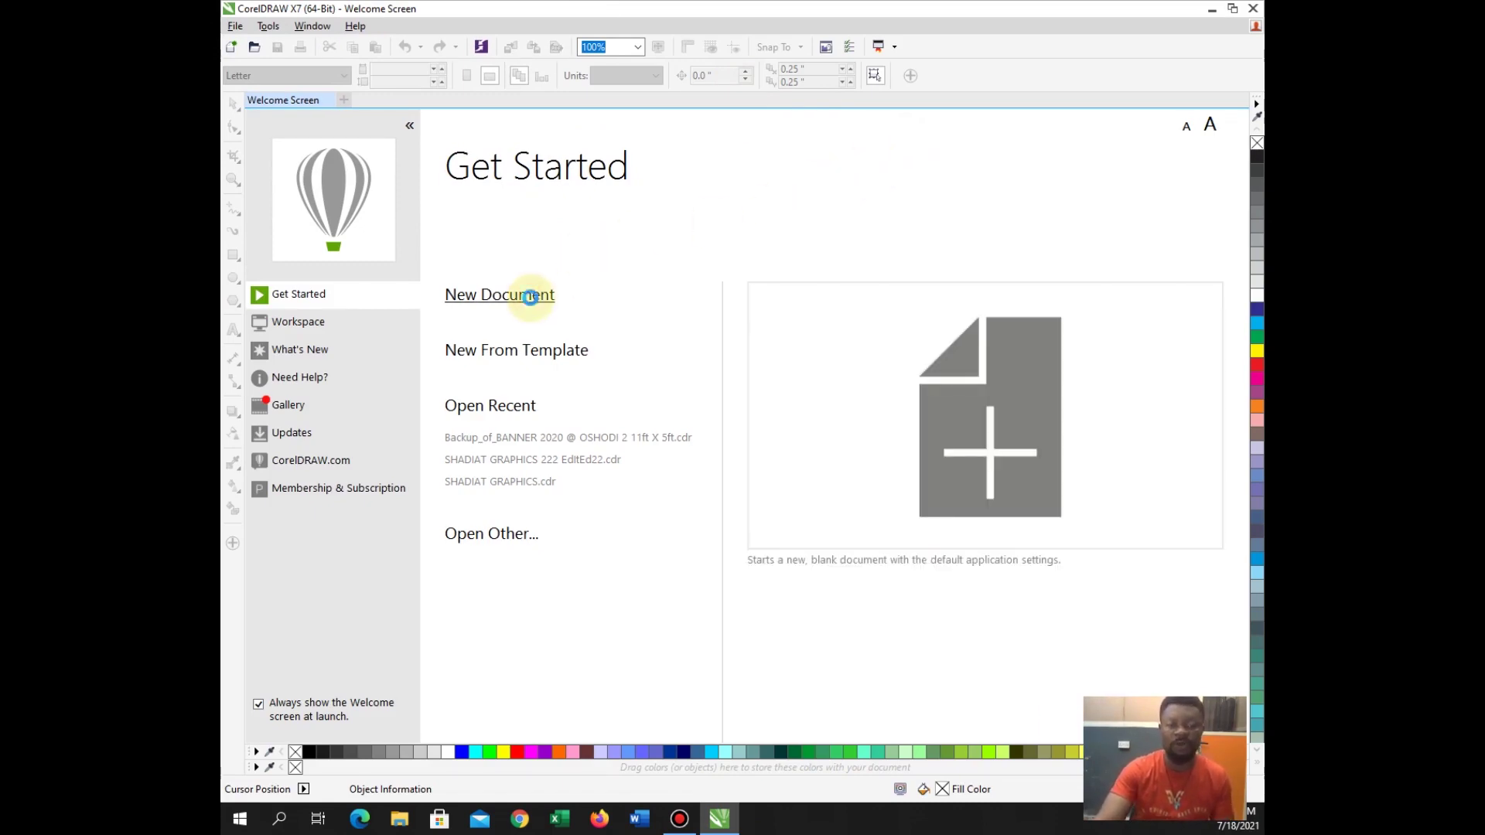
left_click(532, 304)
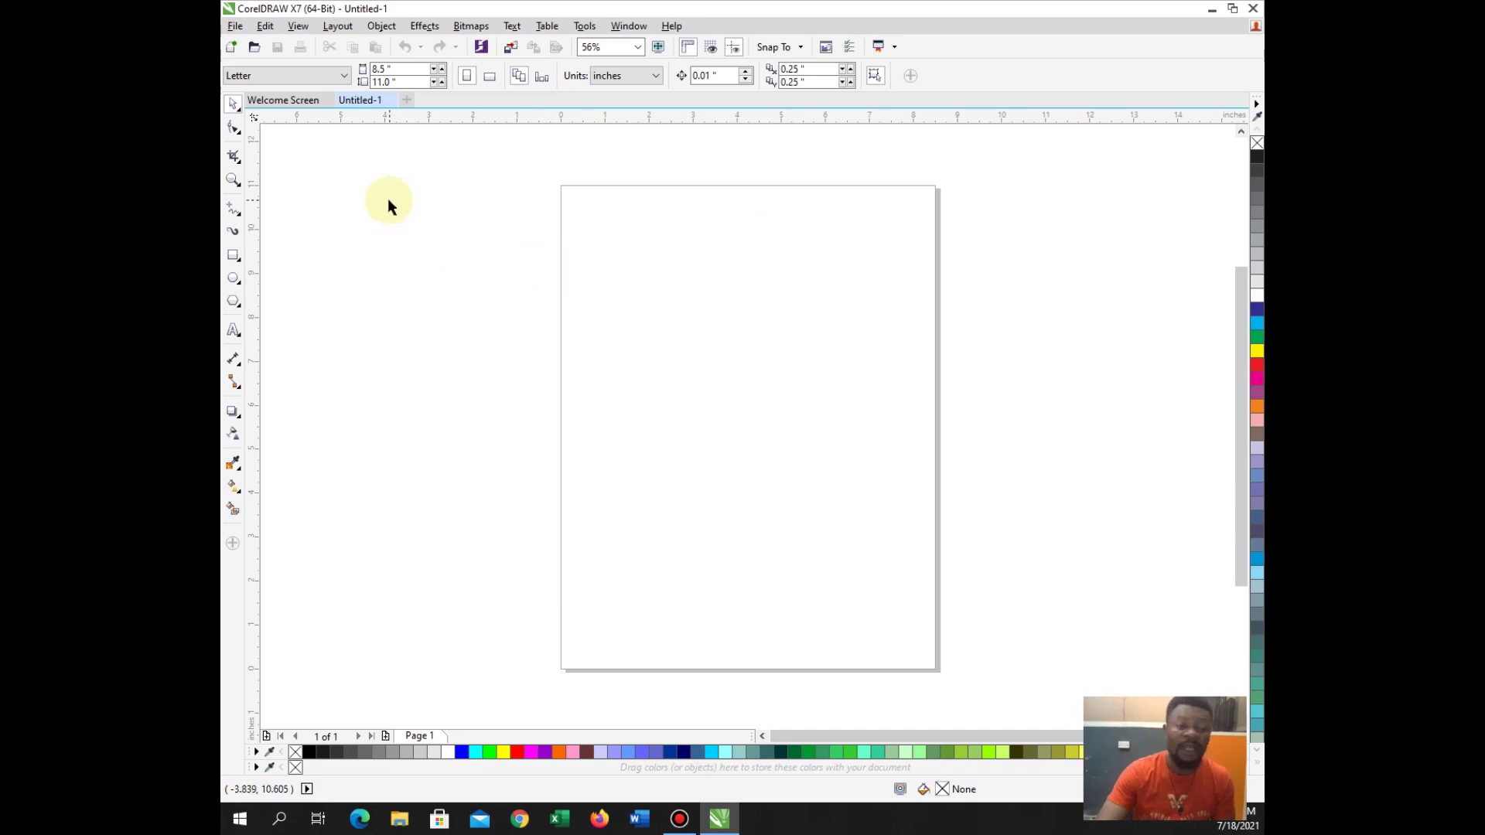
- Draw a rectangle about 5.17 by 3.93 inches in the upper part of the page and convert it to curves
left_click(233, 255)
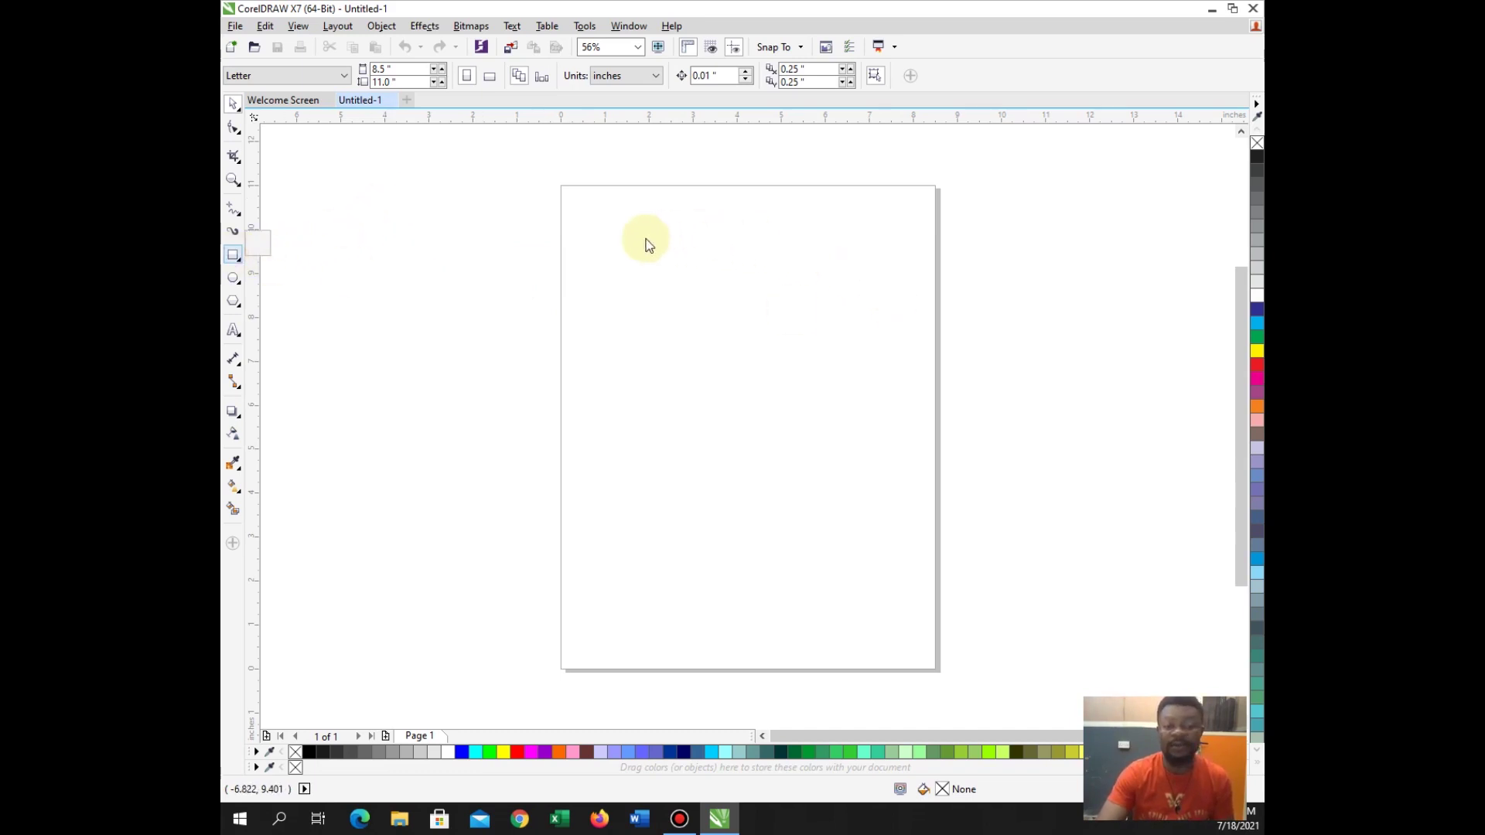
left_click(240, 262)
left_click(259, 254)
left_click_drag(610, 226, 837, 399)
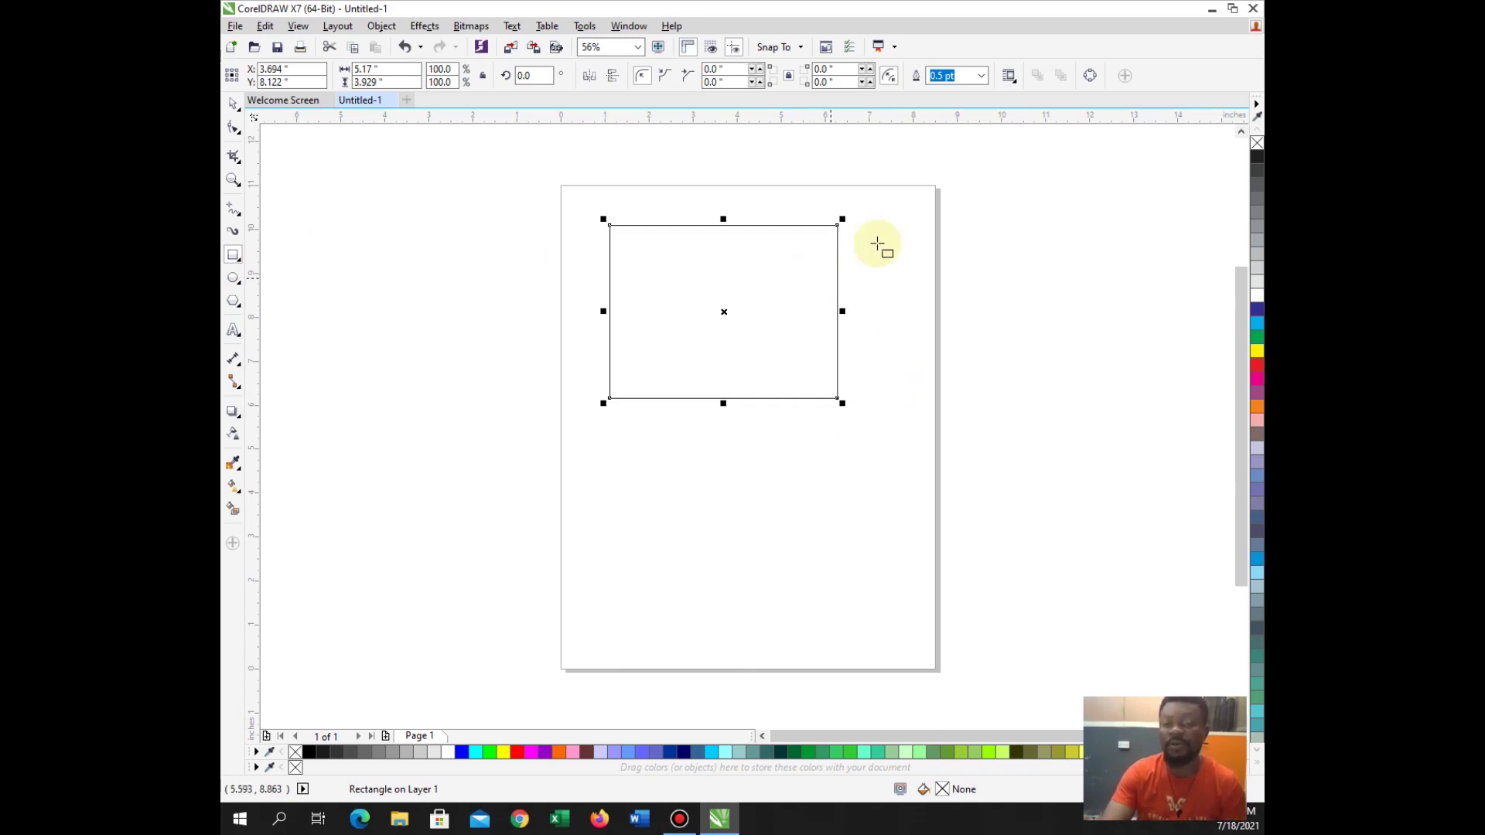
left_click(1089, 75)
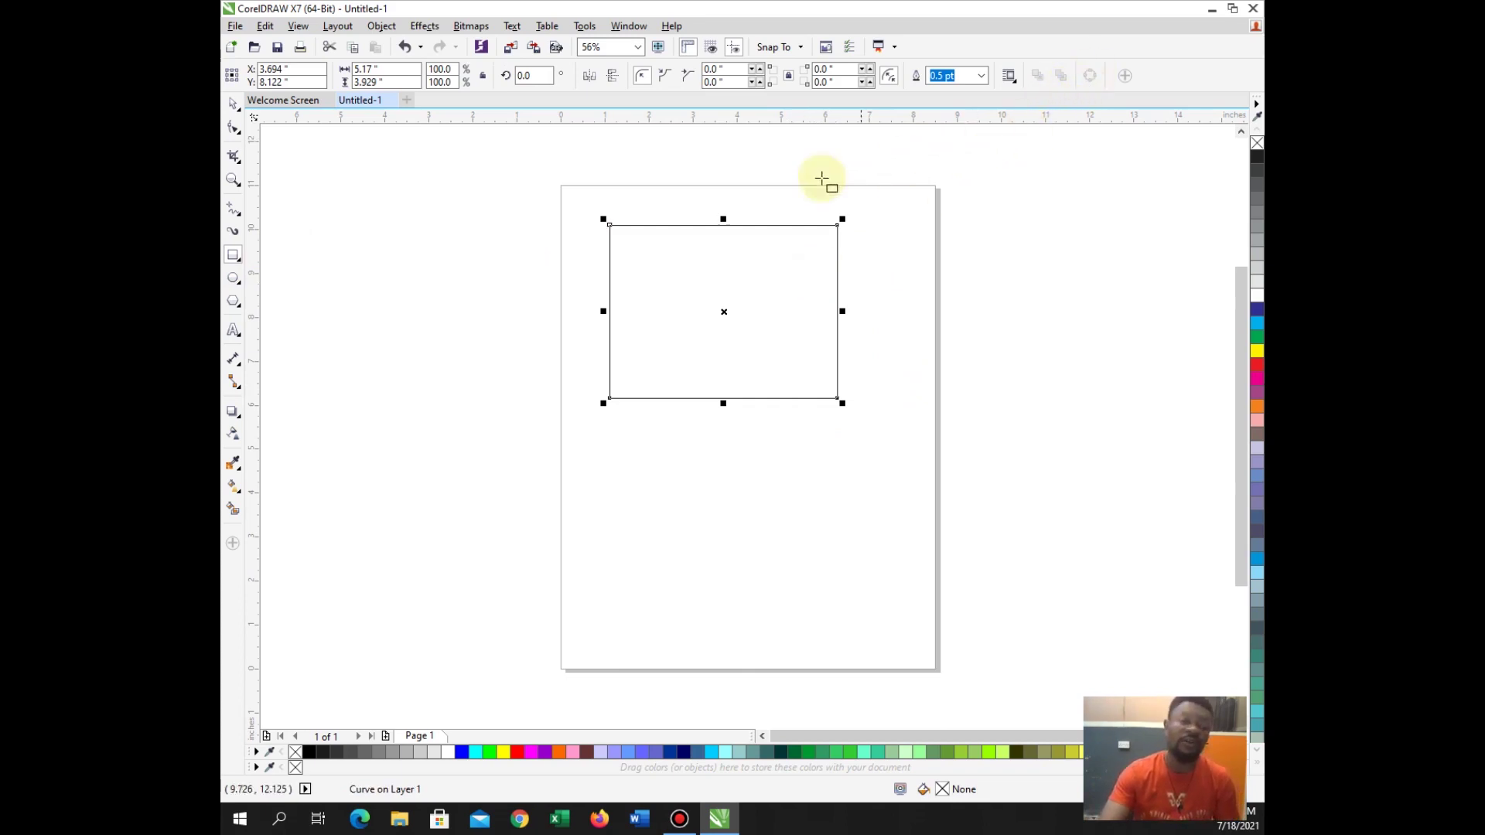
- Add three closely spaced nodes on the rectangle's top edge with the Shape tool and centre them on that edge
left_click(233, 128)
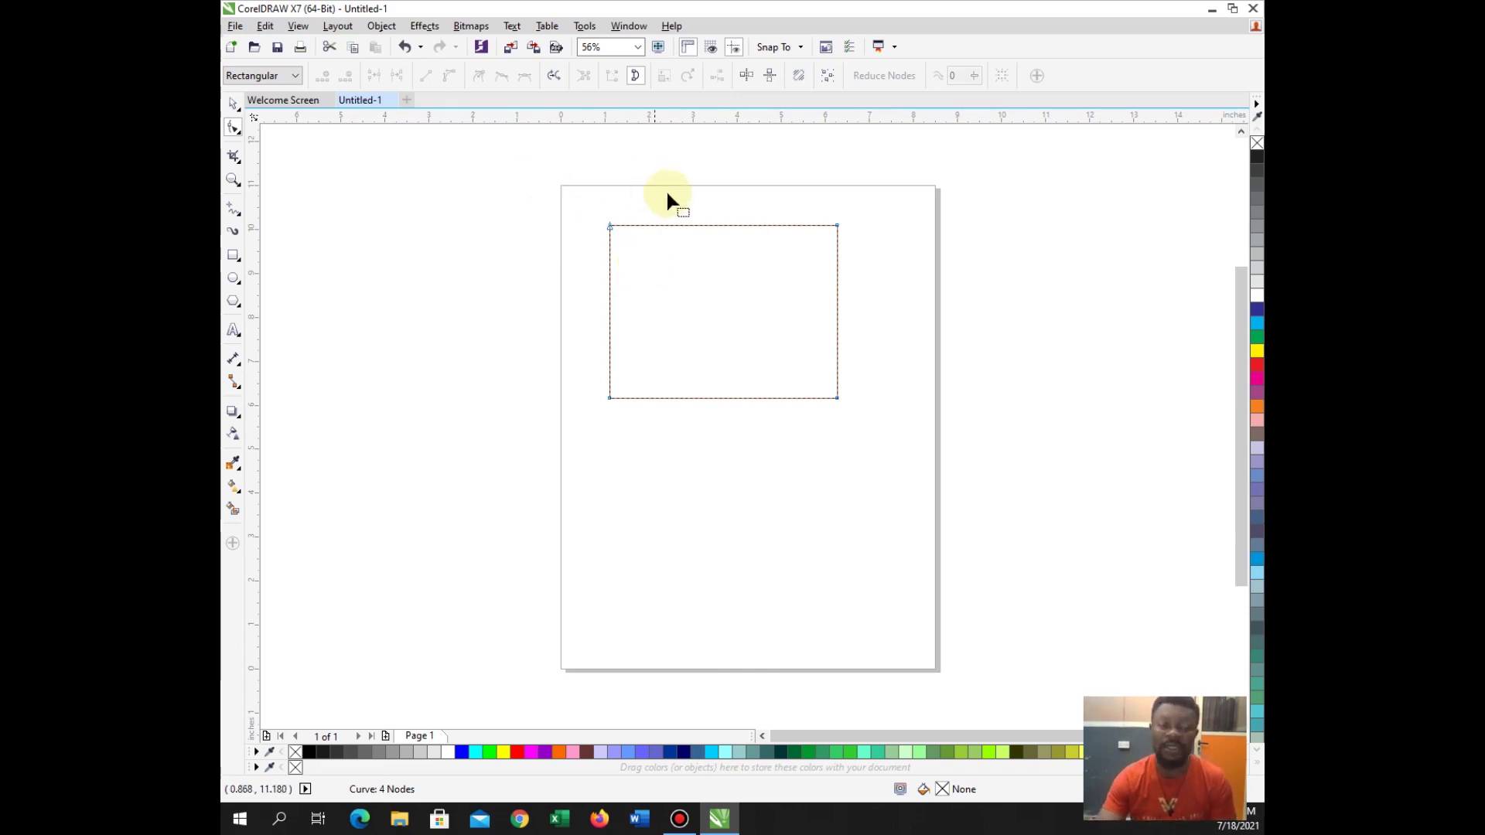
double_click(694, 225)
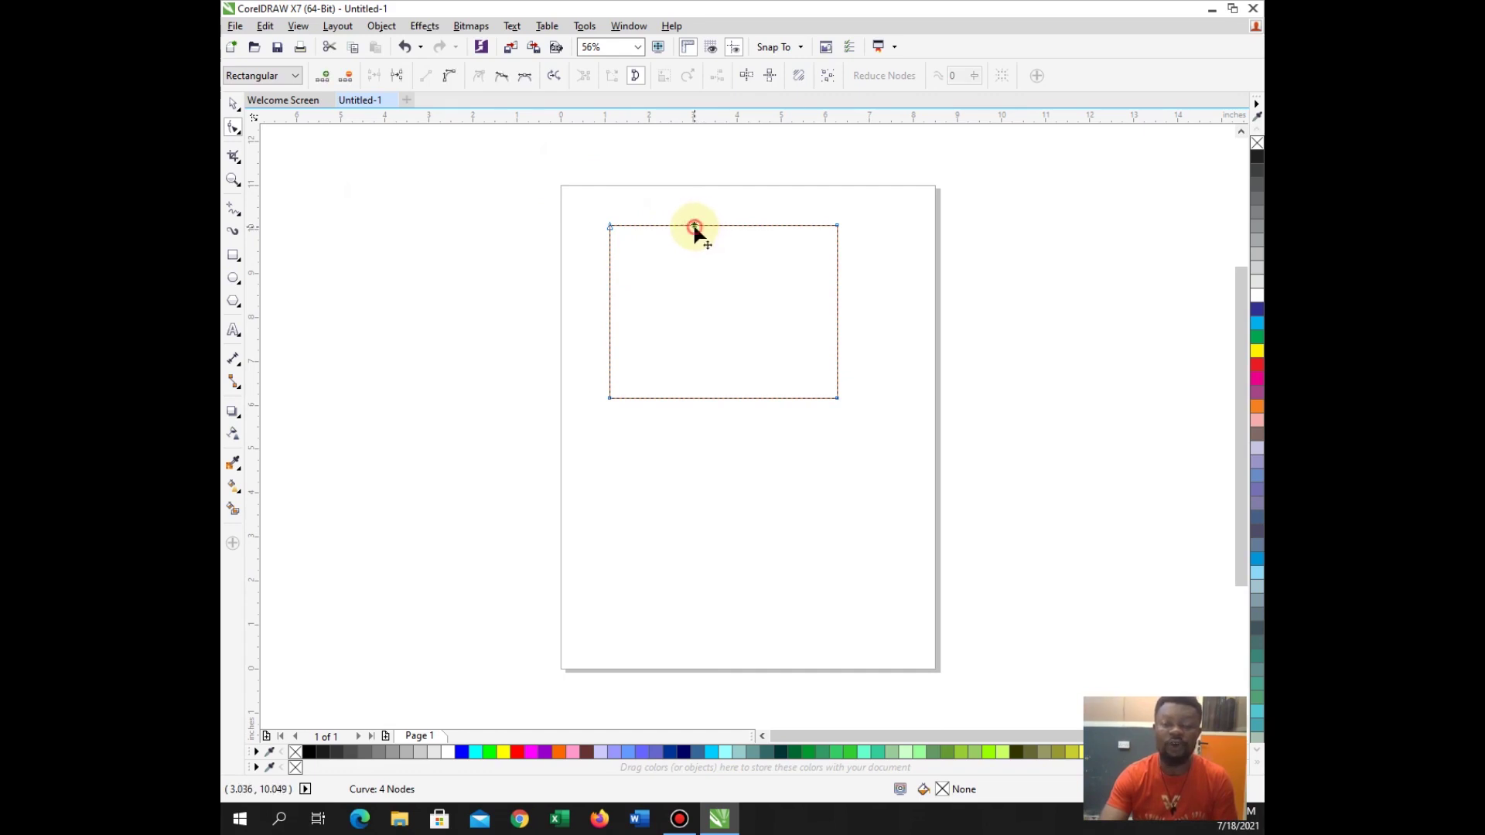
double_click(715, 225)
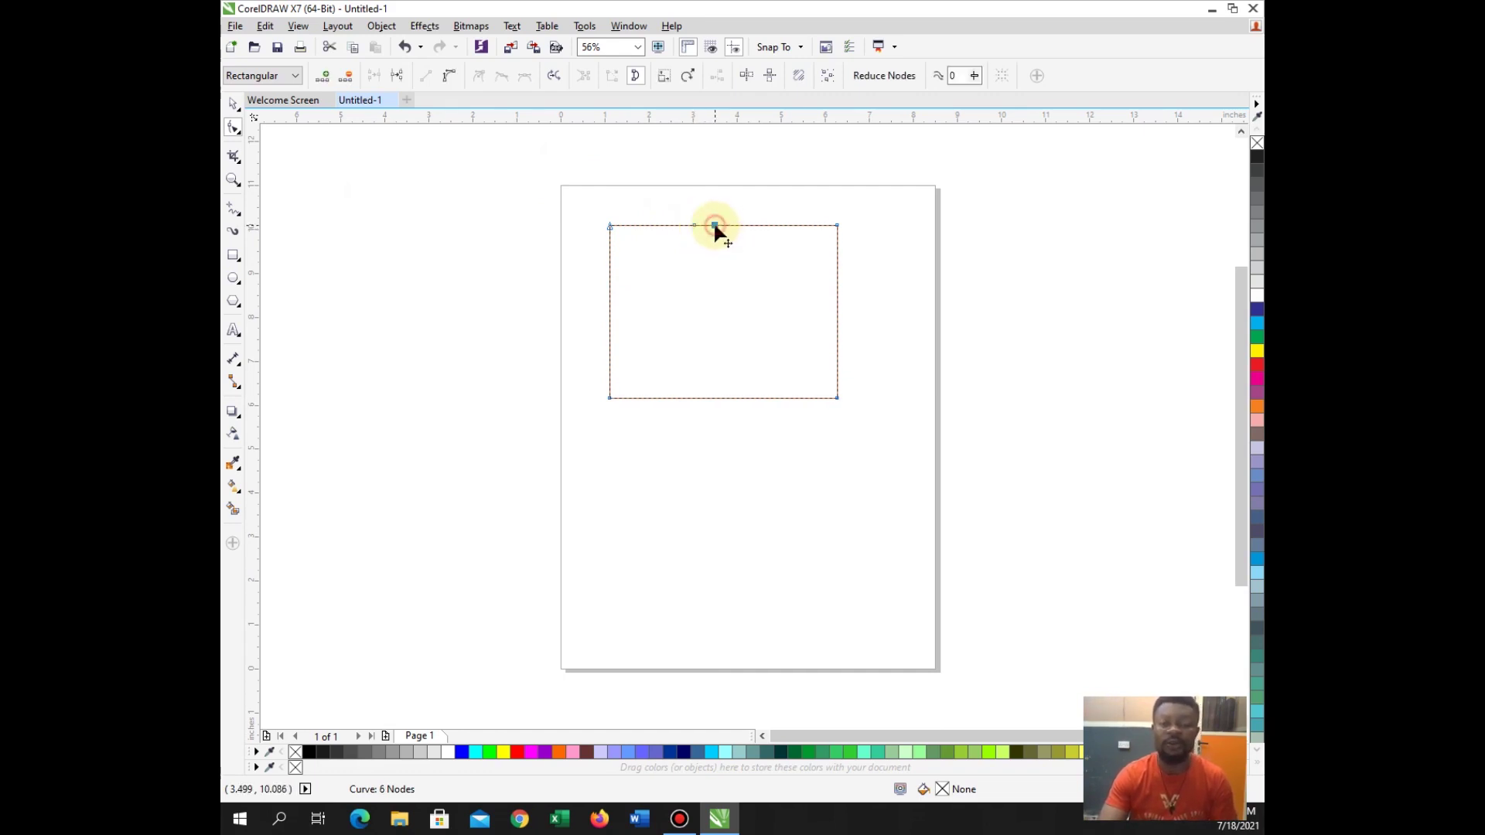
double_click(735, 225)
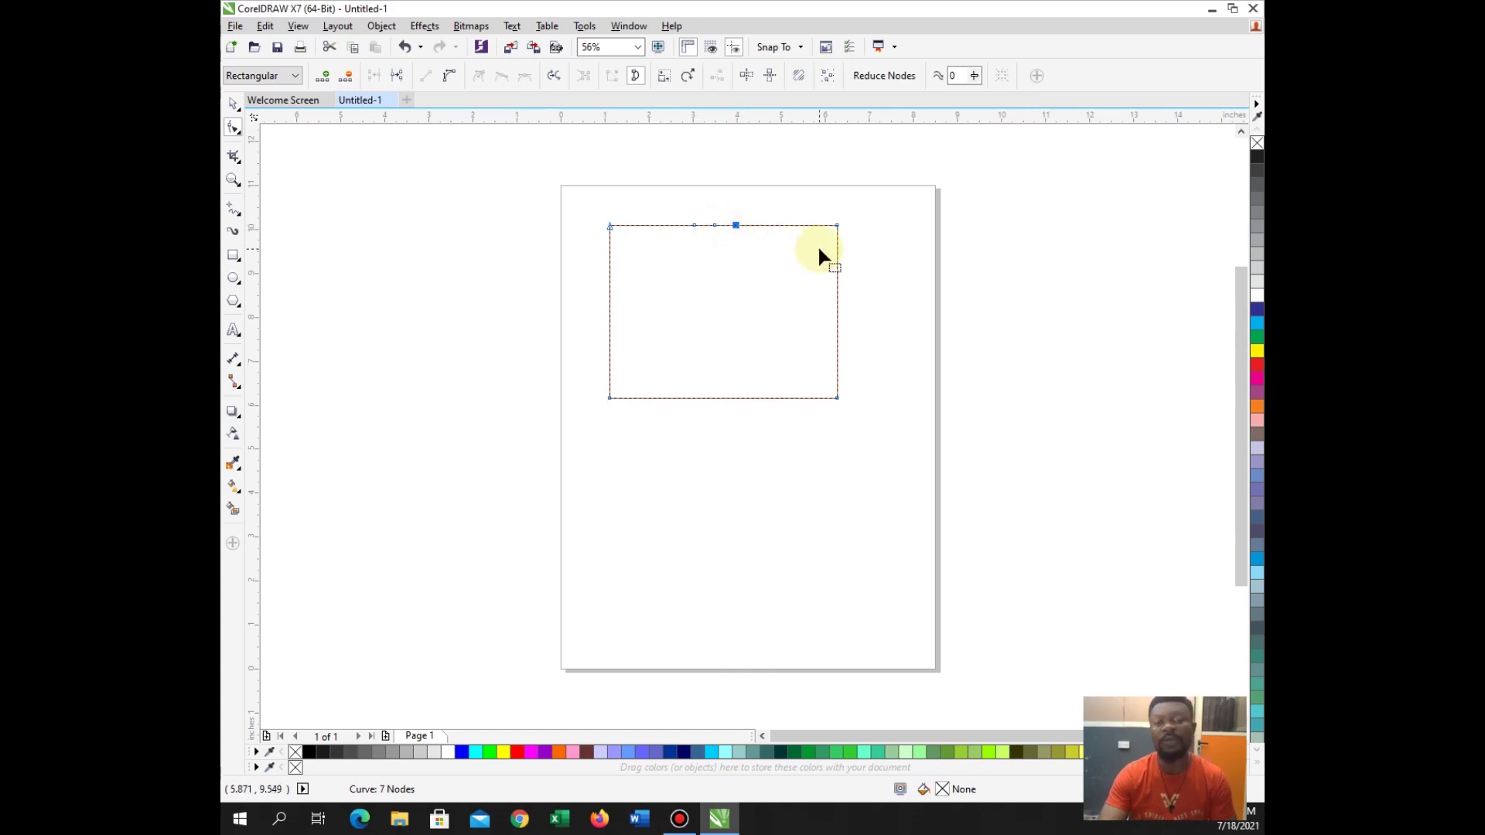
left_click_drag(679, 215, 746, 227)
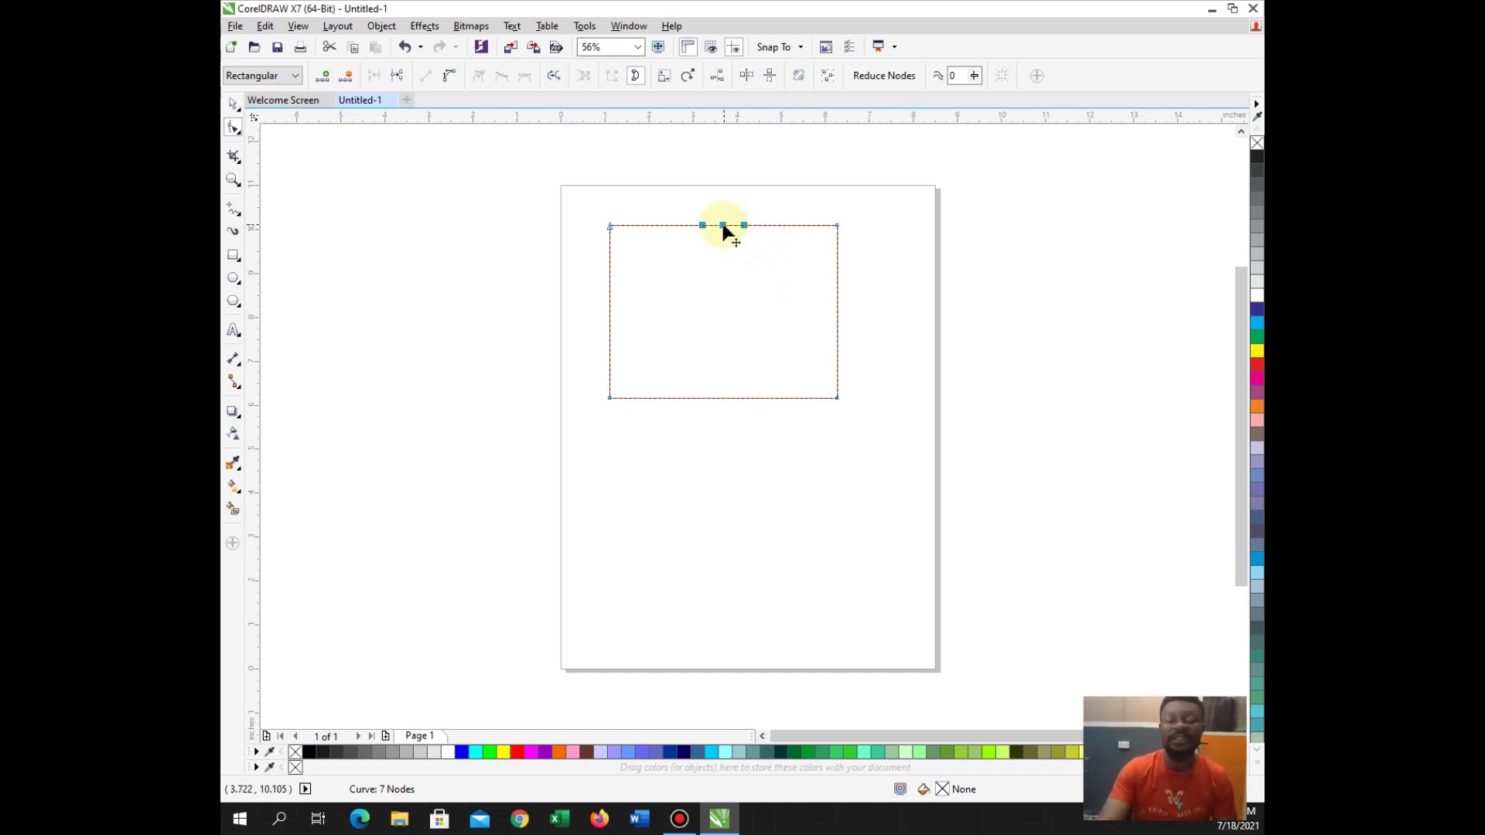
- Pull the middle top node down to the shape's centre and spread its two neighbours outward to form a V notch
left_click_drag(724, 226, 721, 327)
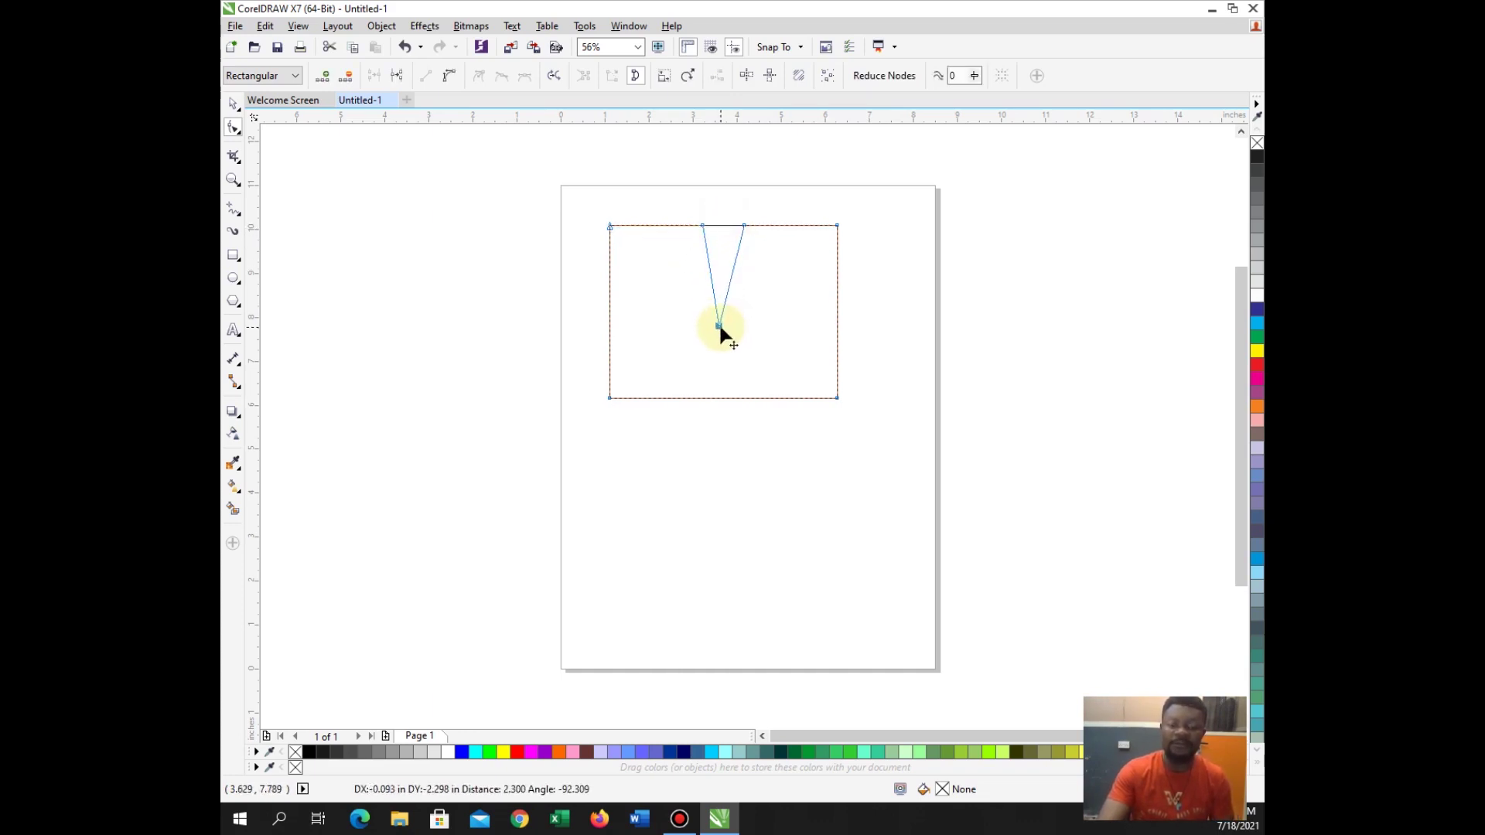
left_click_drag(719, 325, 723, 313)
left_click(745, 225)
left_click_drag(745, 226, 769, 225)
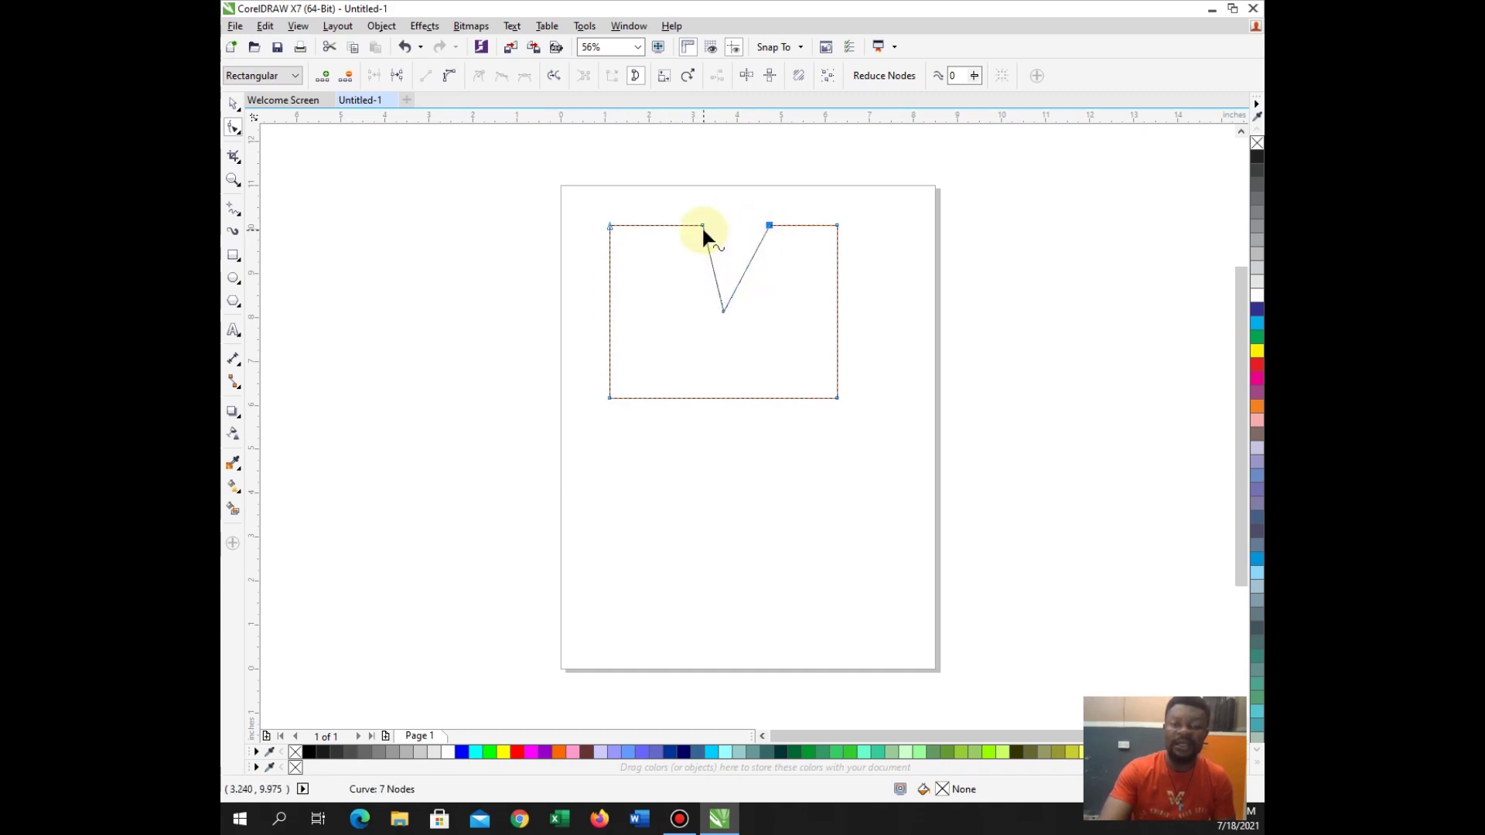
left_click_drag(702, 225, 681, 225)
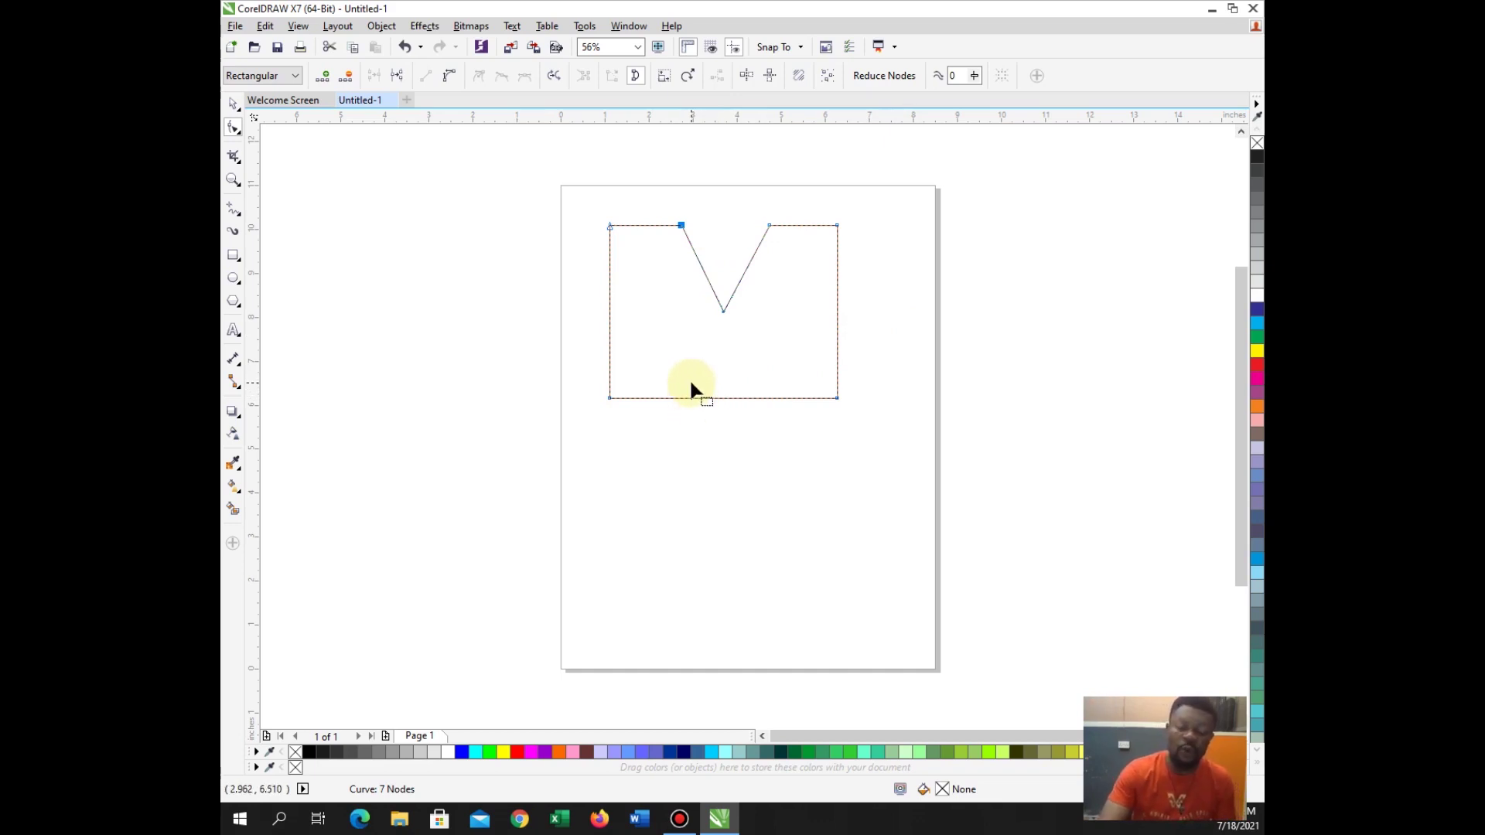
- Add six nodes along the shape's bottom edge, three near each end
double_click(636, 399)
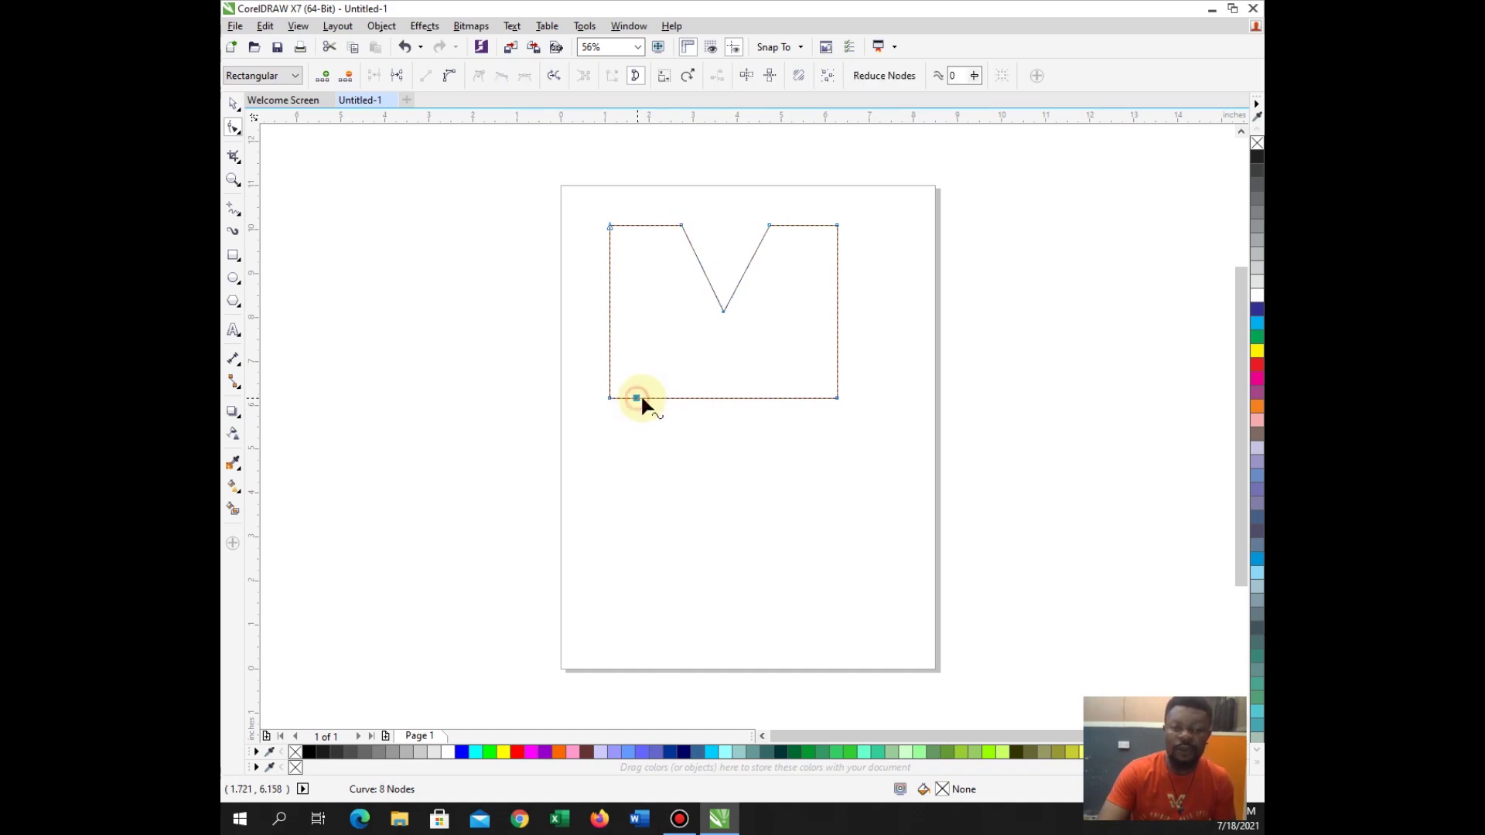
double_click(648, 398)
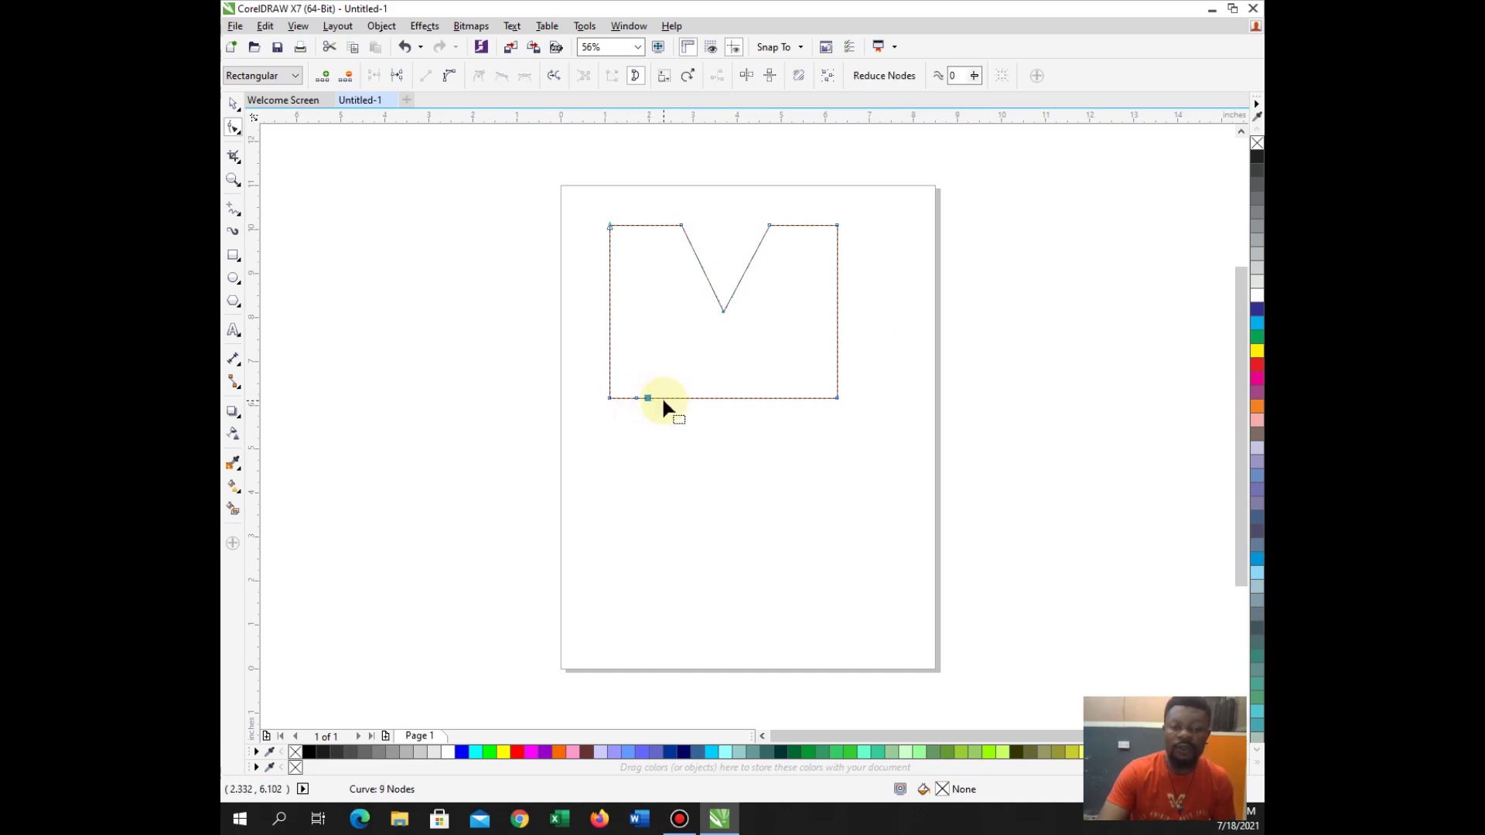
double_click(664, 399)
double_click(789, 399)
double_click(800, 398)
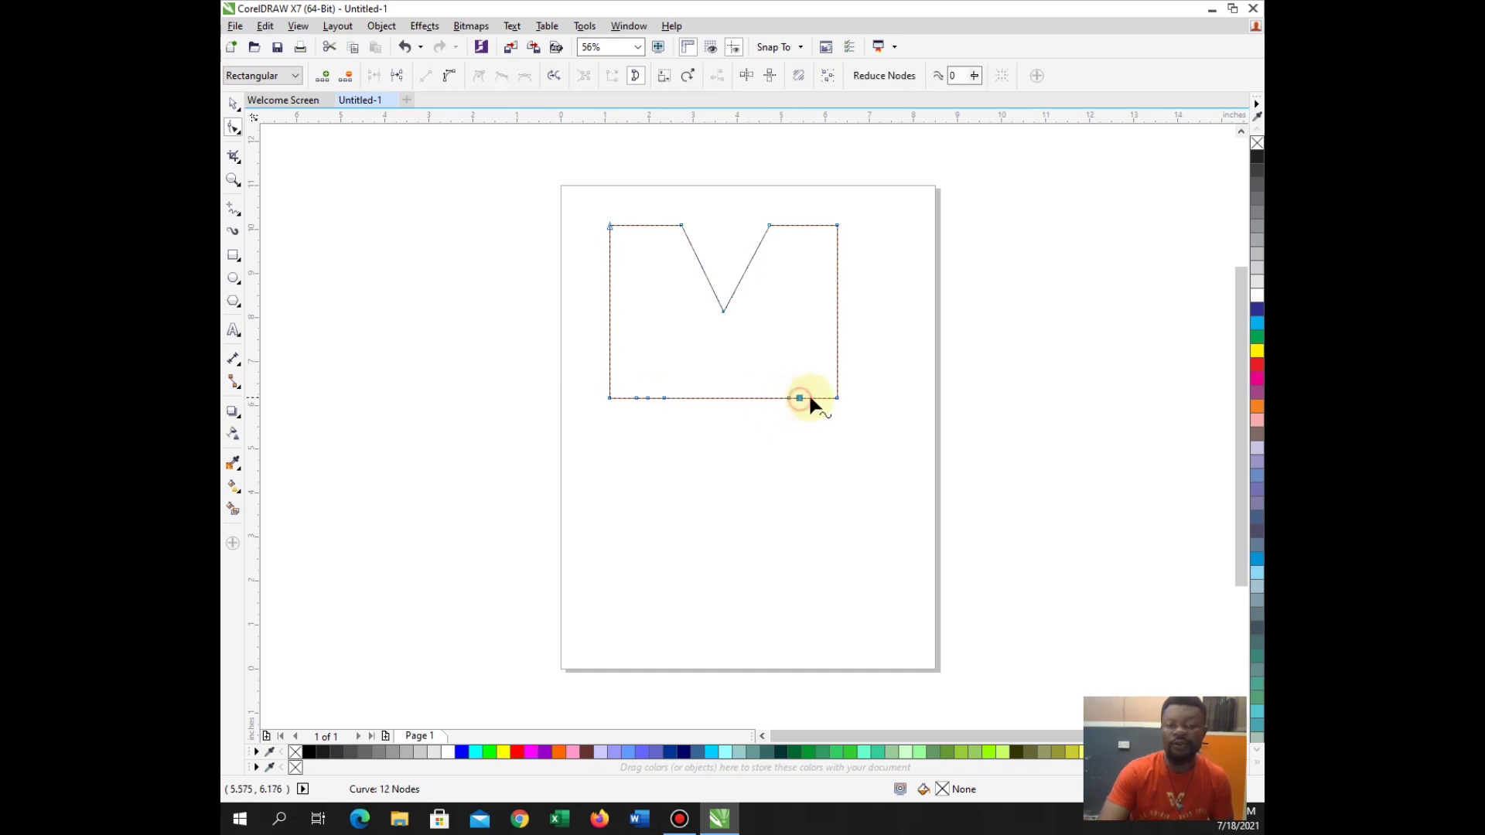
double_click(811, 398)
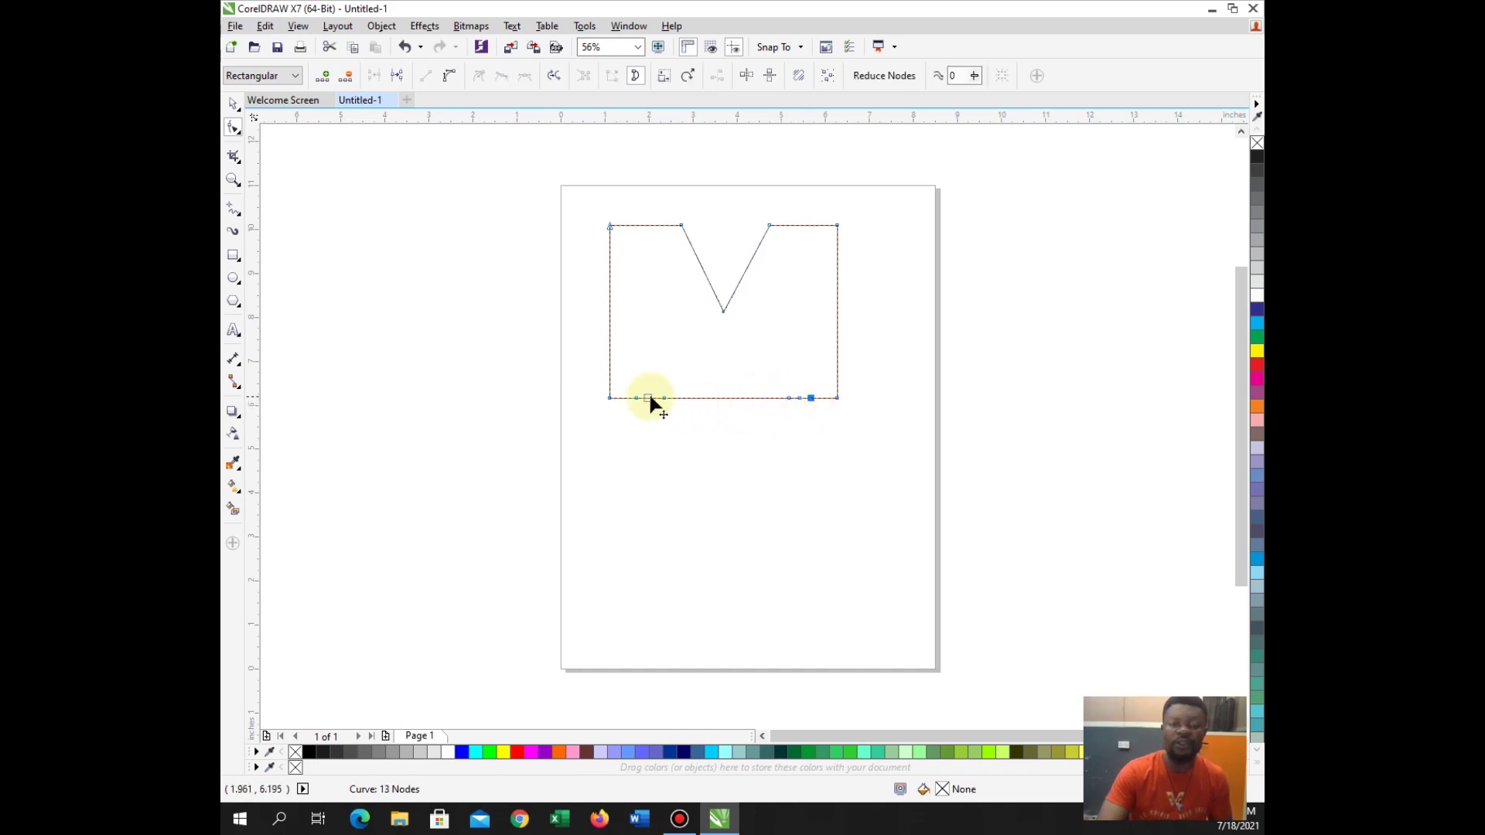
- Pull the middle node of each bottom group upward to cut two inner notches that form the legs of an M
left_click_drag(649, 397, 637, 280)
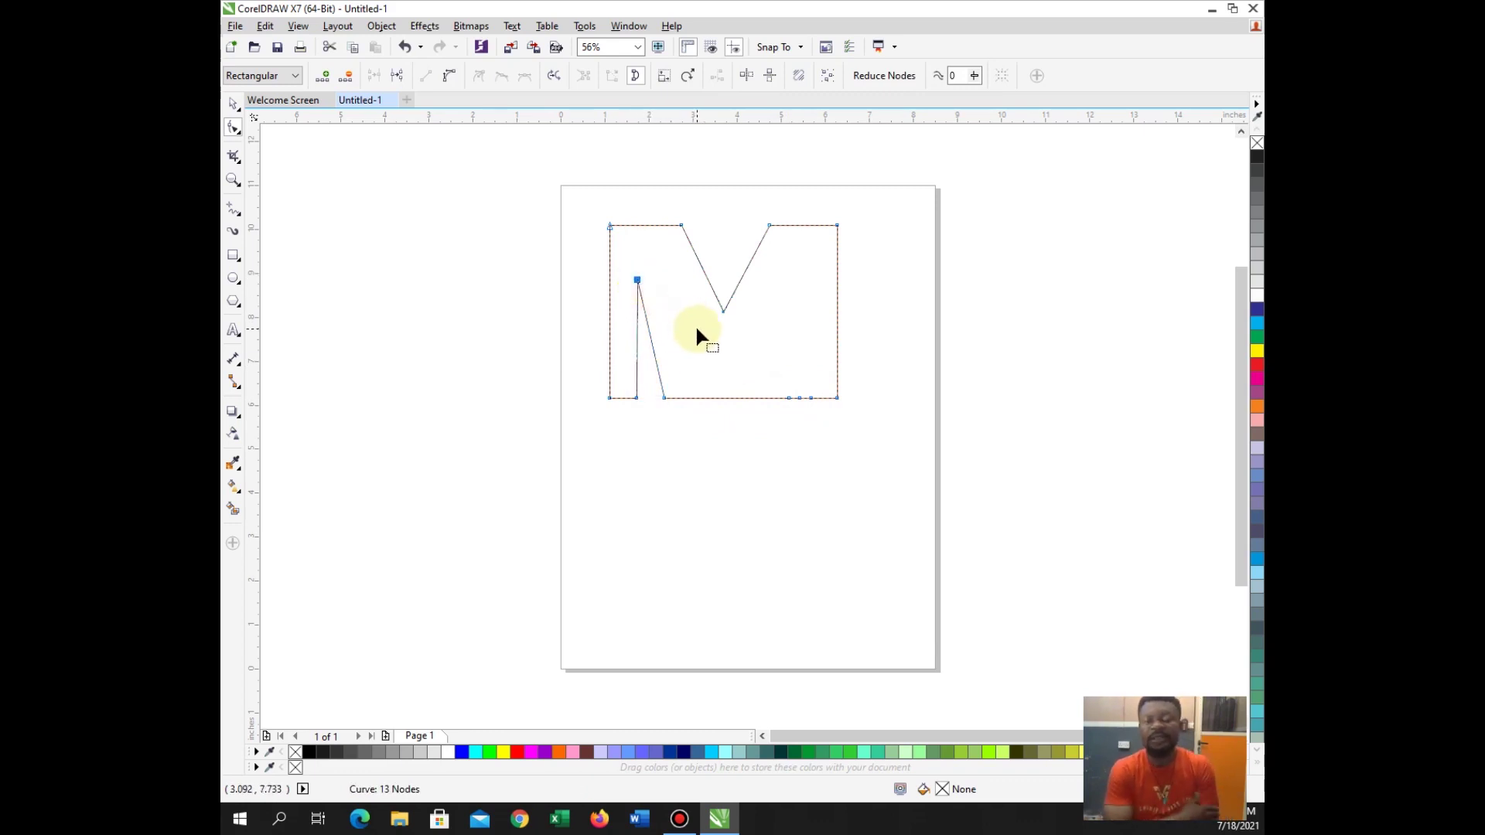
left_click_drag(799, 398, 811, 300)
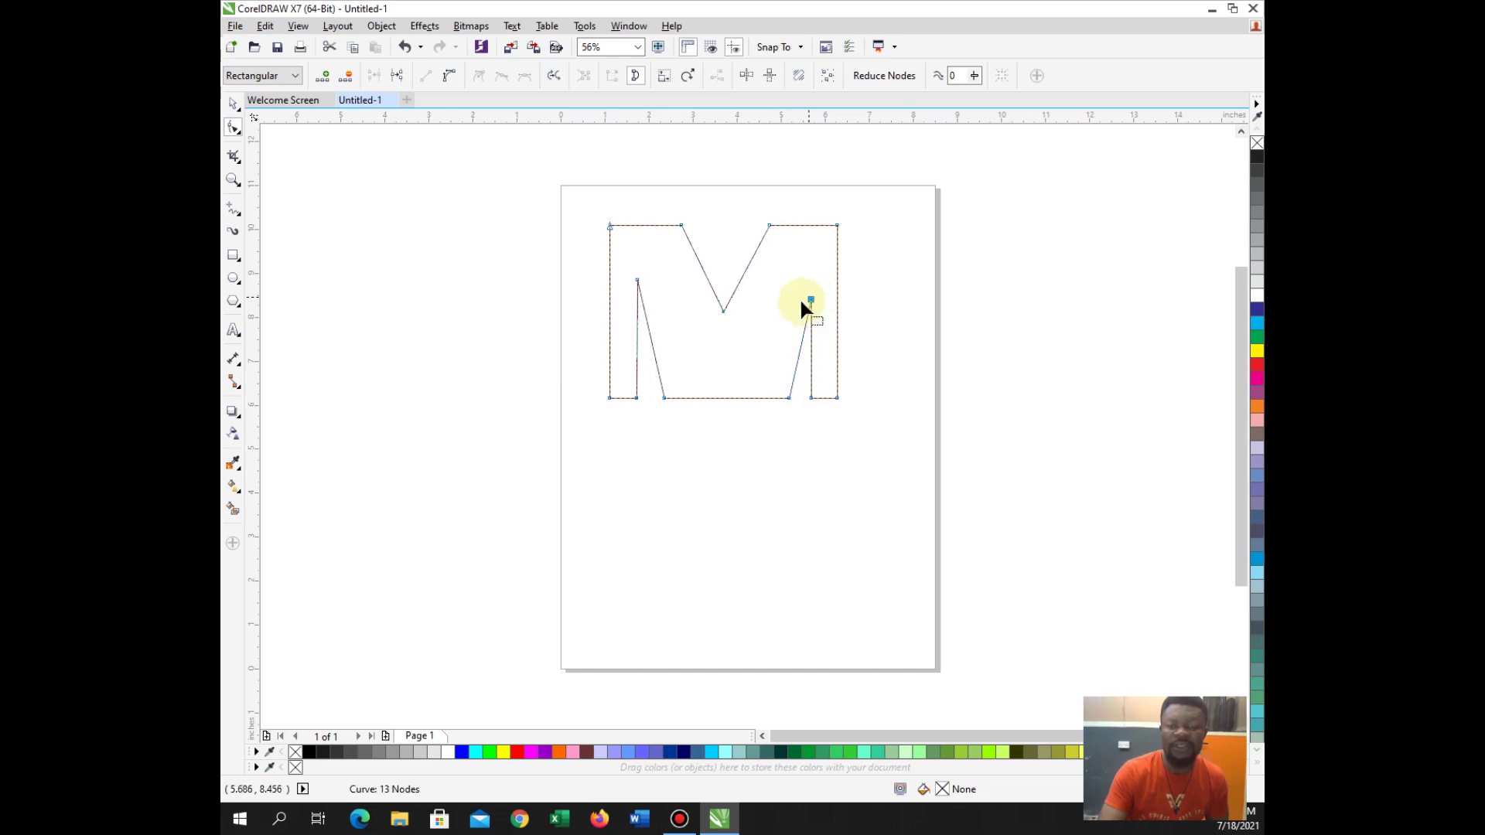
left_click(637, 280)
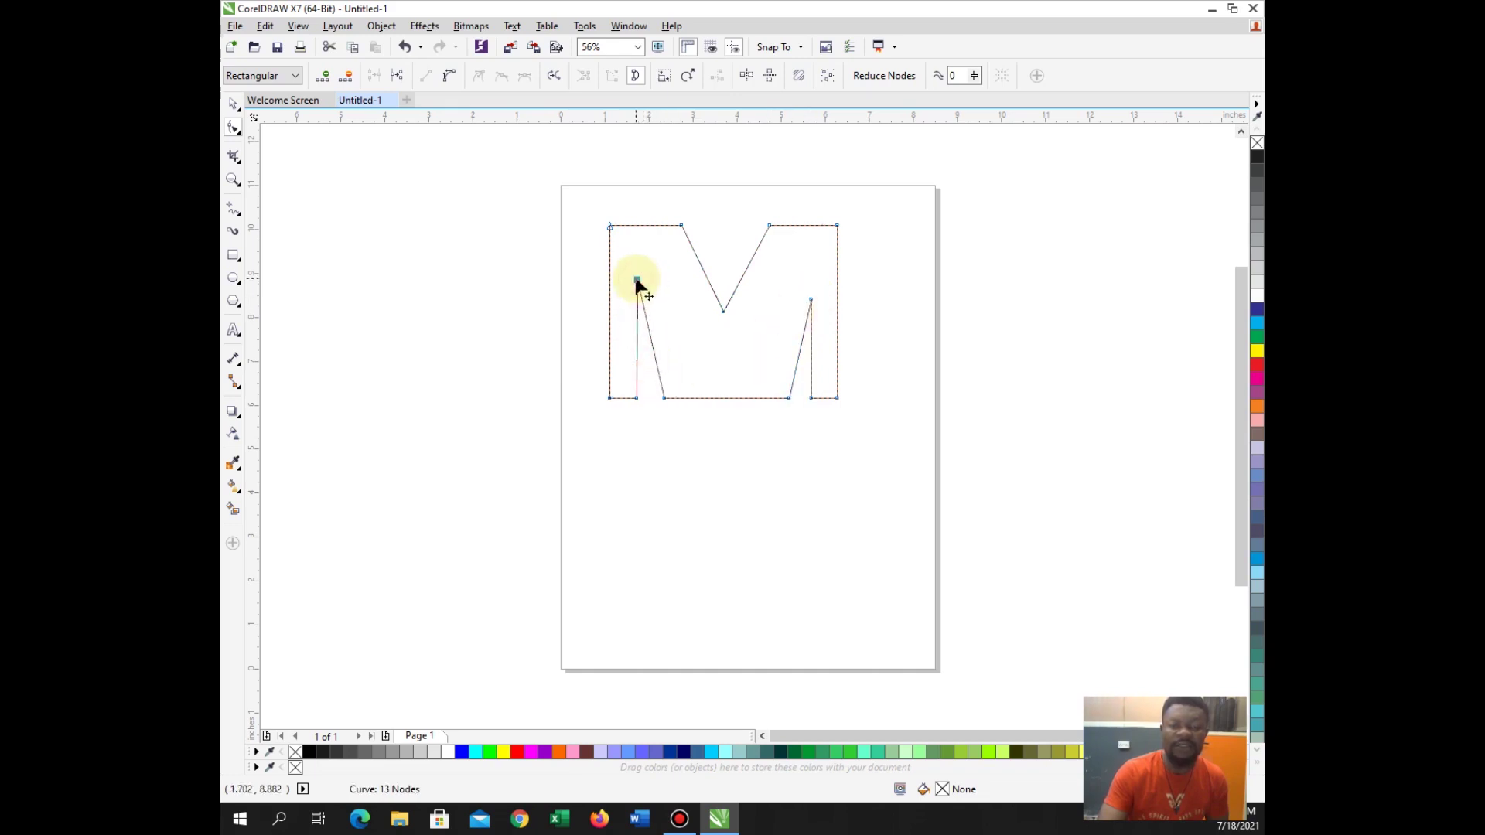
left_click_drag(633, 282, 633, 280)
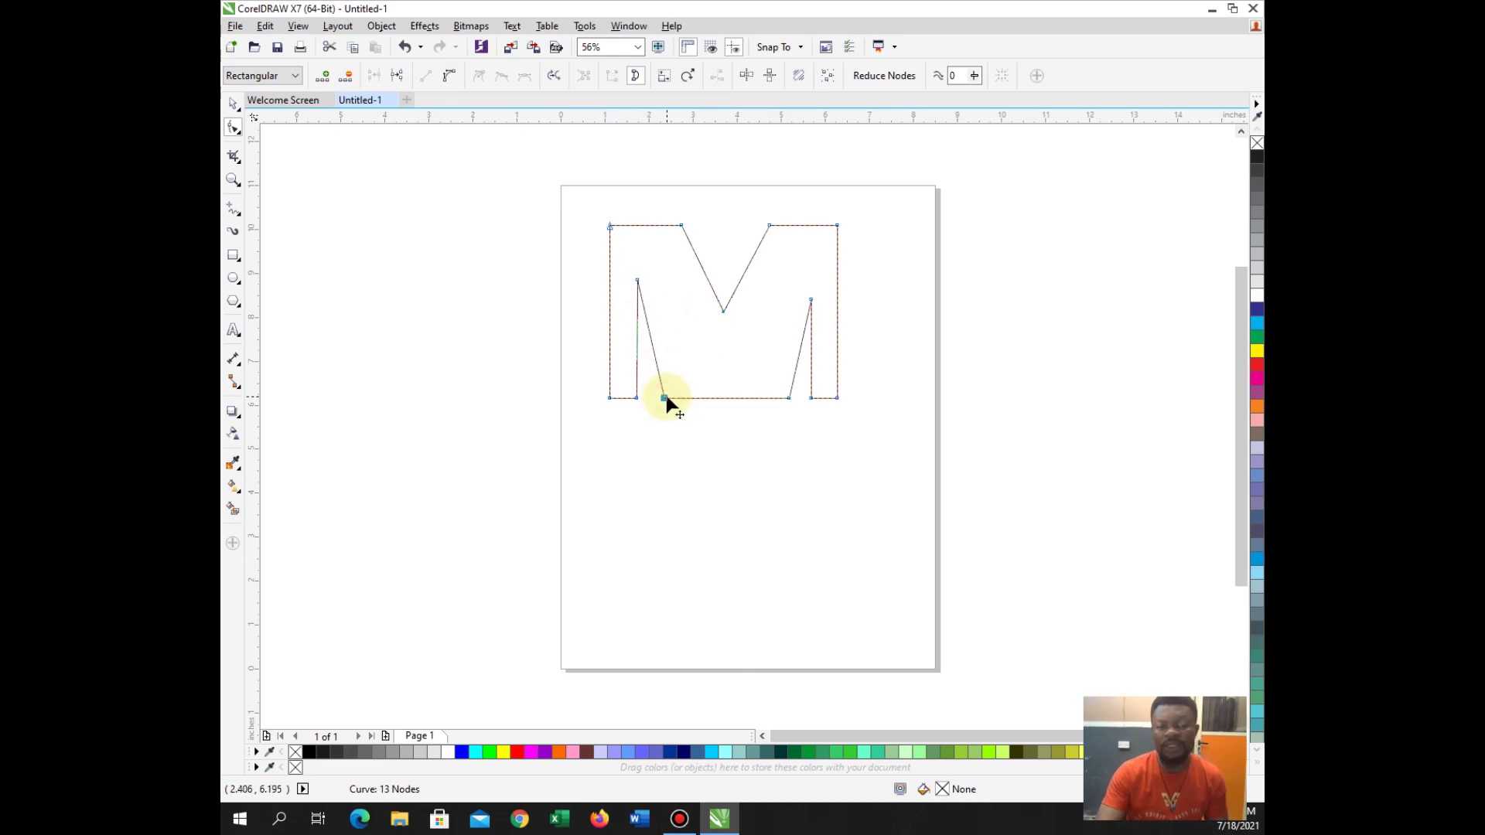
- Refine the M's proportions by narrowing its bottom centre edge, deepening the V notch and widening both legs
mouse_move(667, 398)
left_mouse_down()
mouse_move(773, 396)
mouse_move(747, 396)
left_mouse_up()
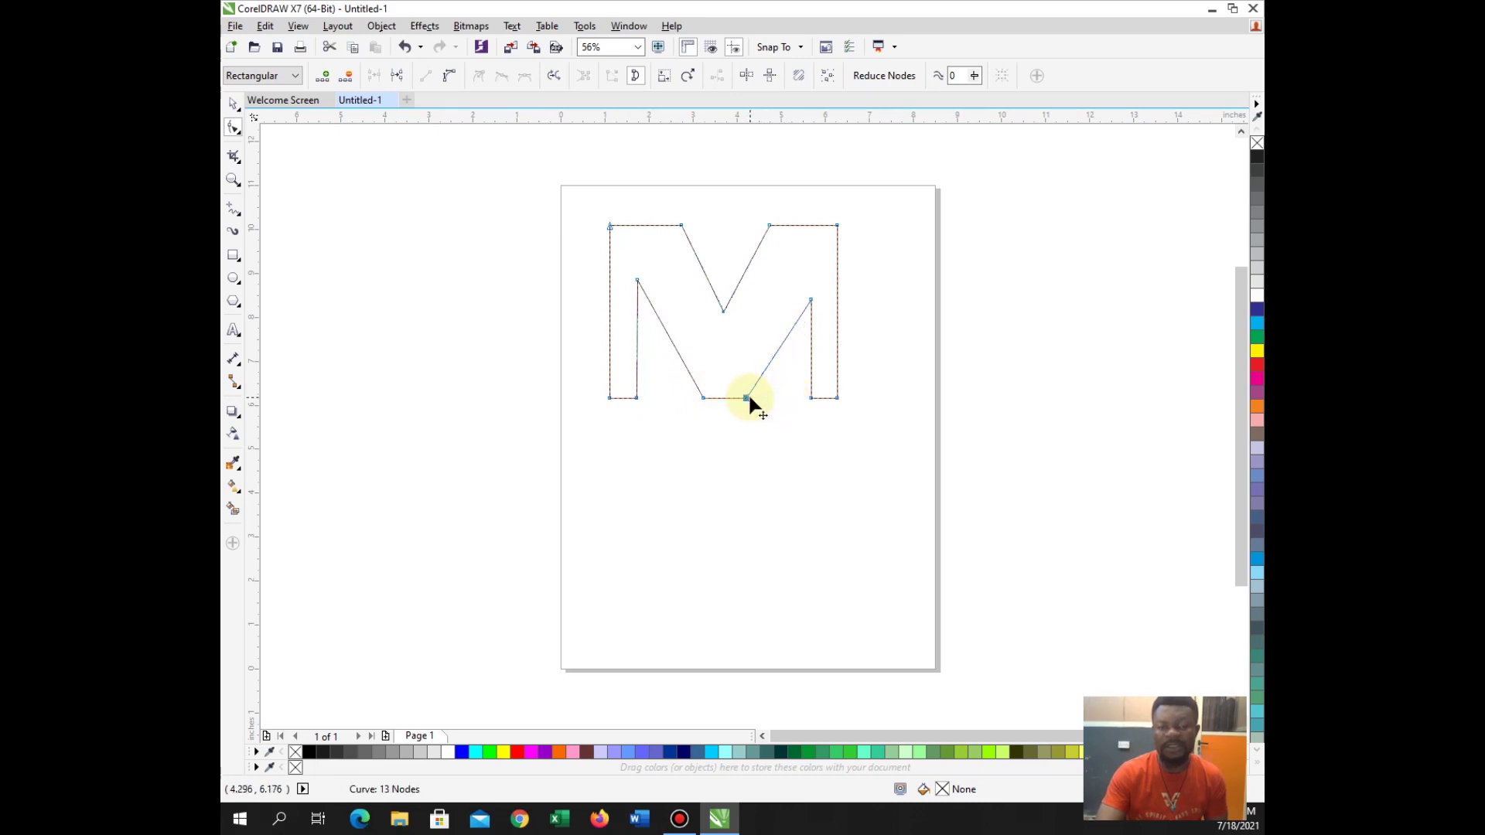
left_click_drag(723, 310, 723, 342)
left_click(638, 280)
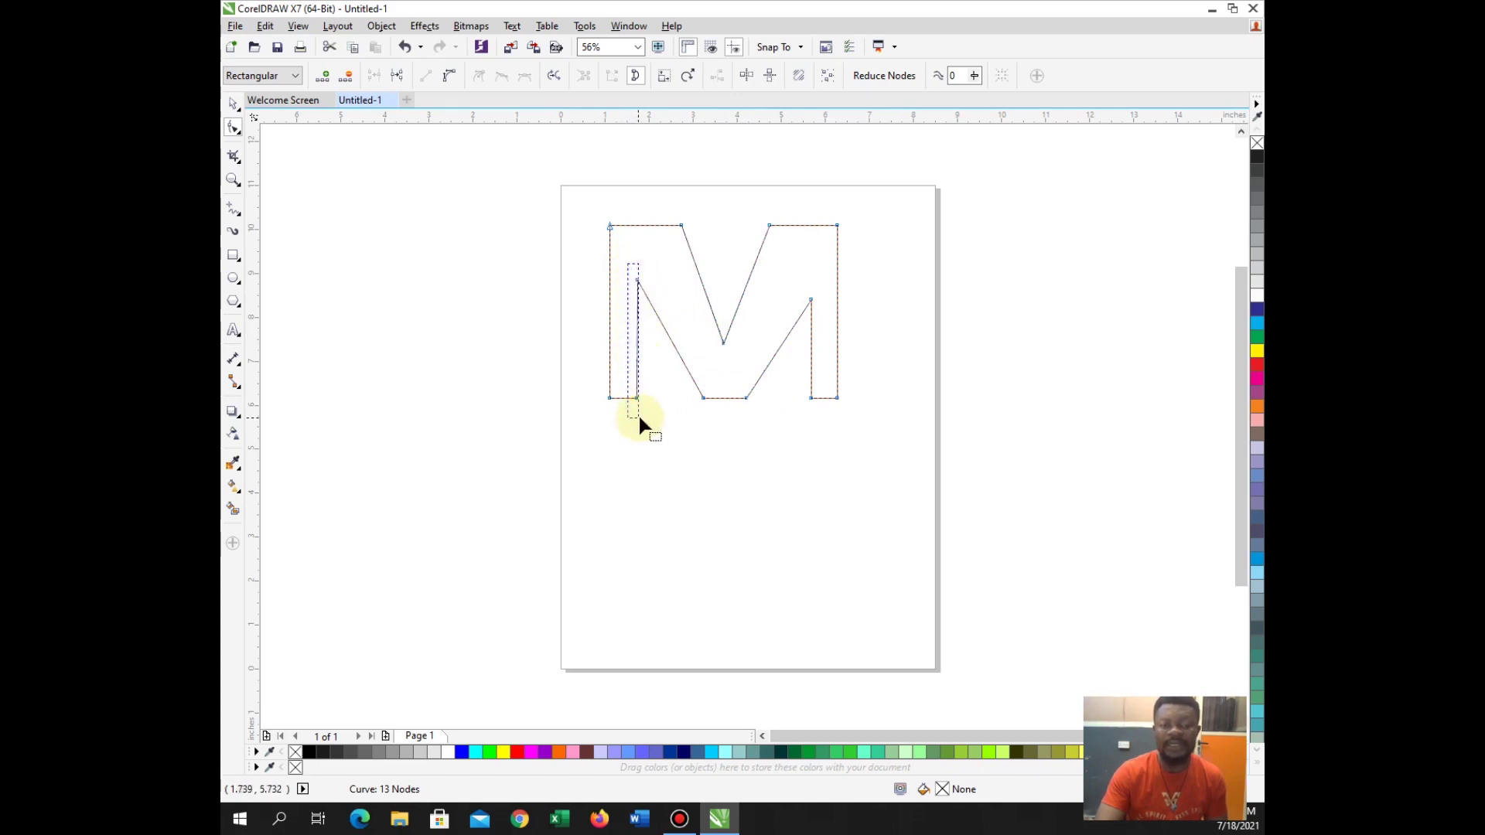
left_click_drag(639, 403, 653, 399)
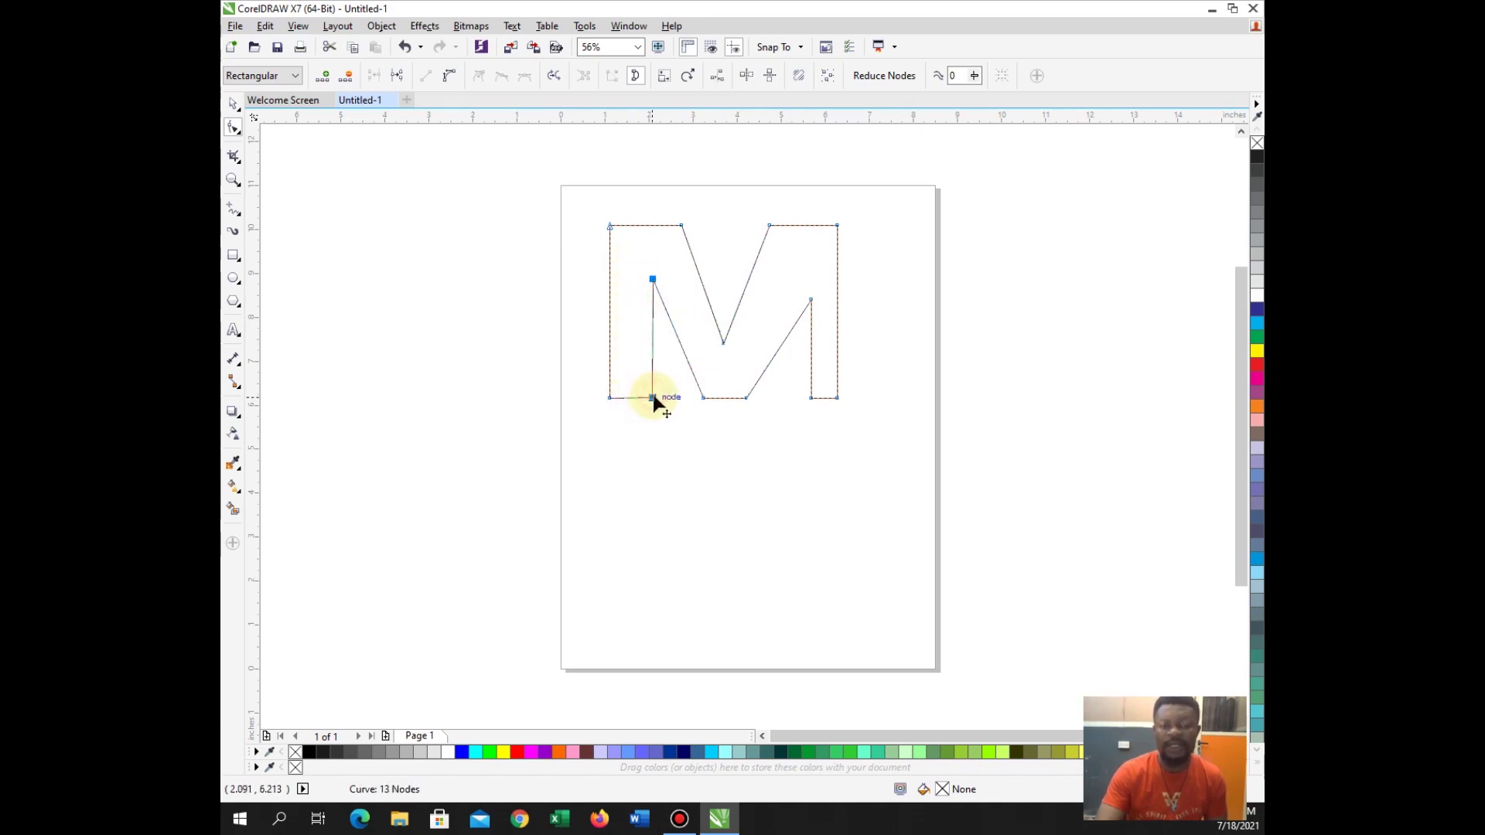
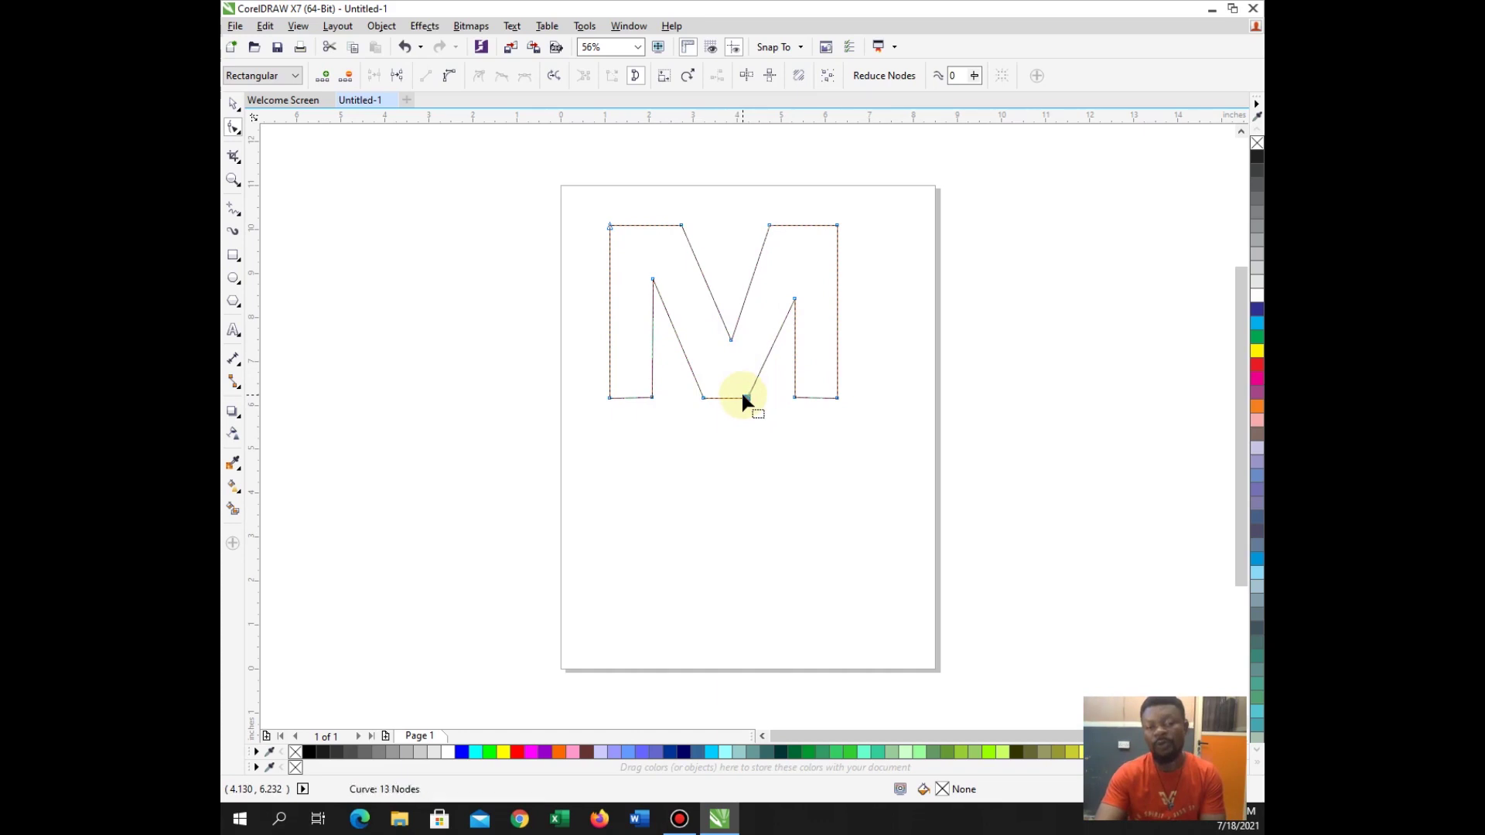
left_click(731, 338)
- Fill the M shape with cyan and remove its outline
left_click(233, 102)
left_click(376, 245)
left_click(664, 299)
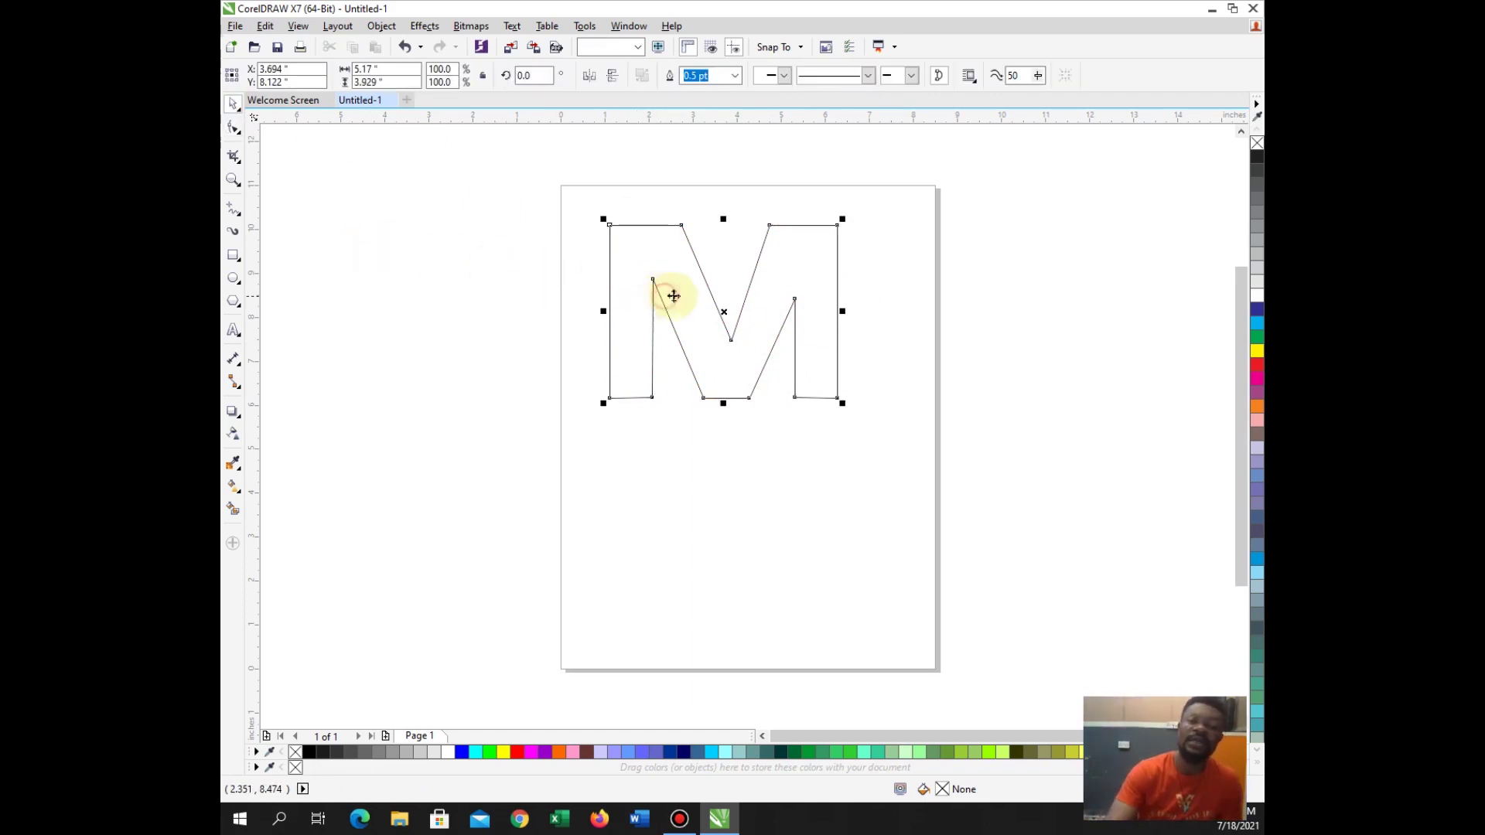
left_click(1257, 323)
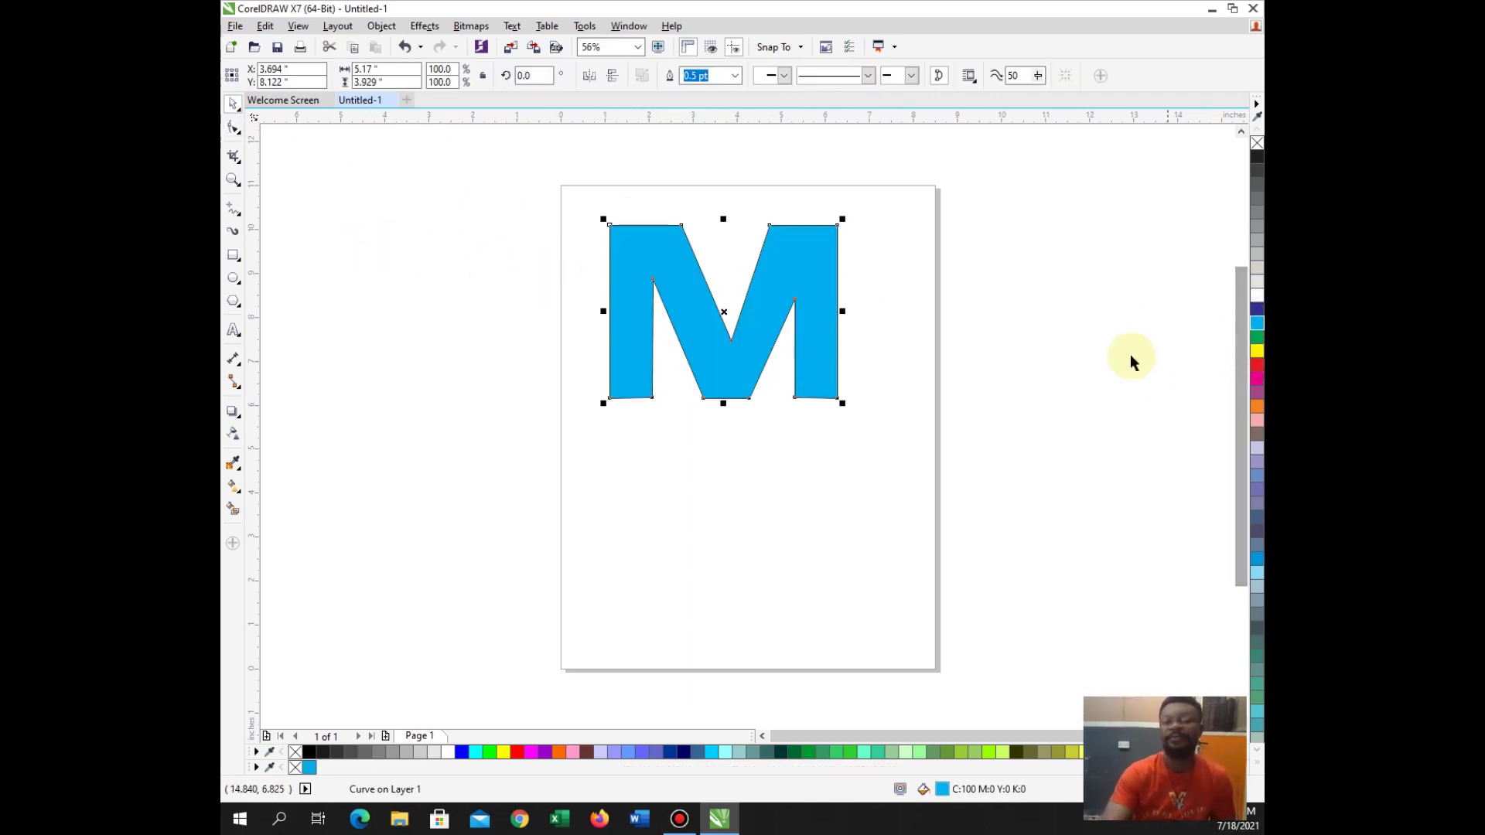
left_click(1084, 355)
left_click(833, 298)
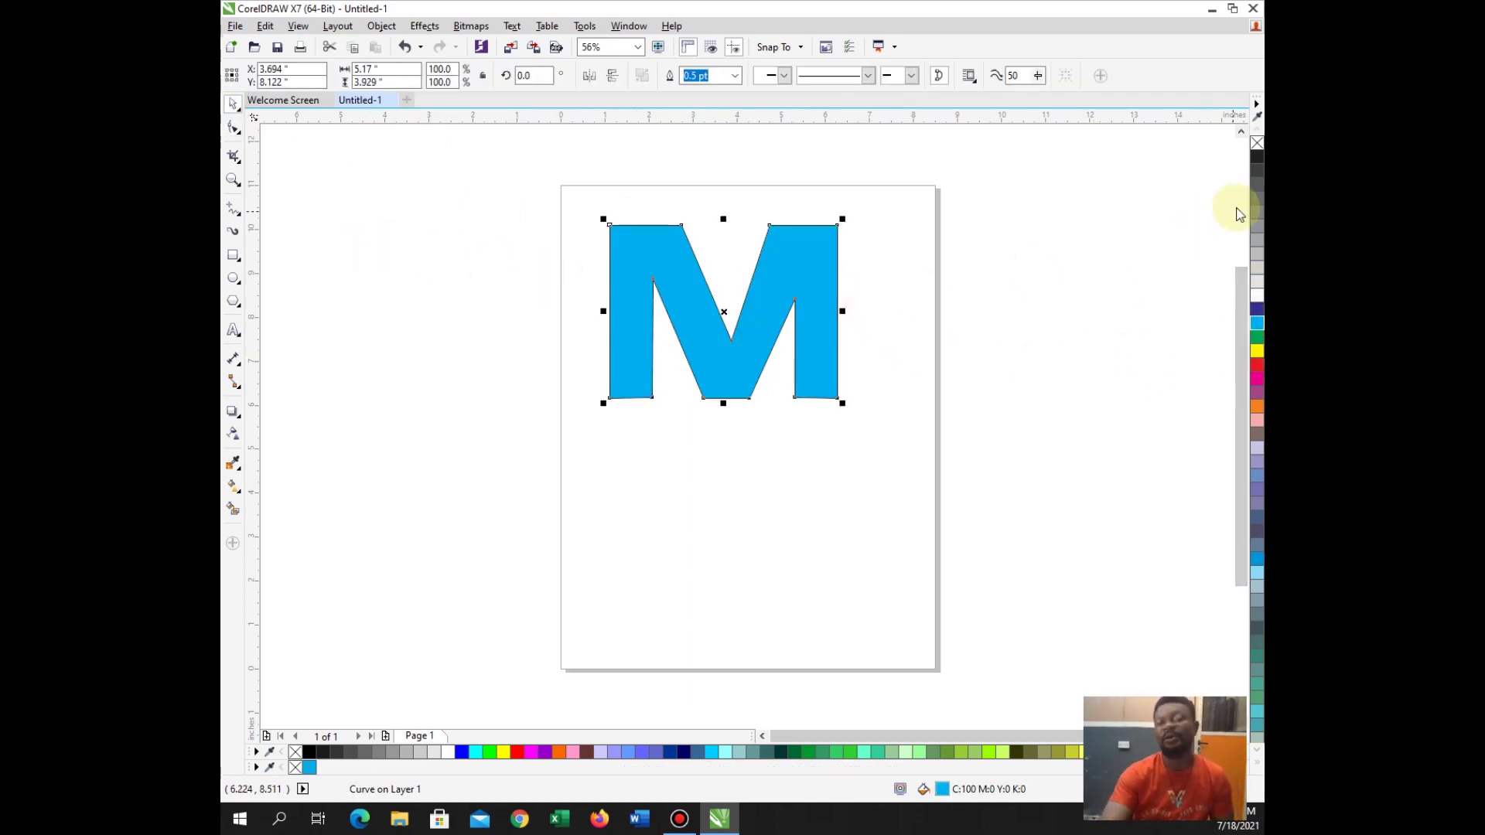
right_click(1257, 144)
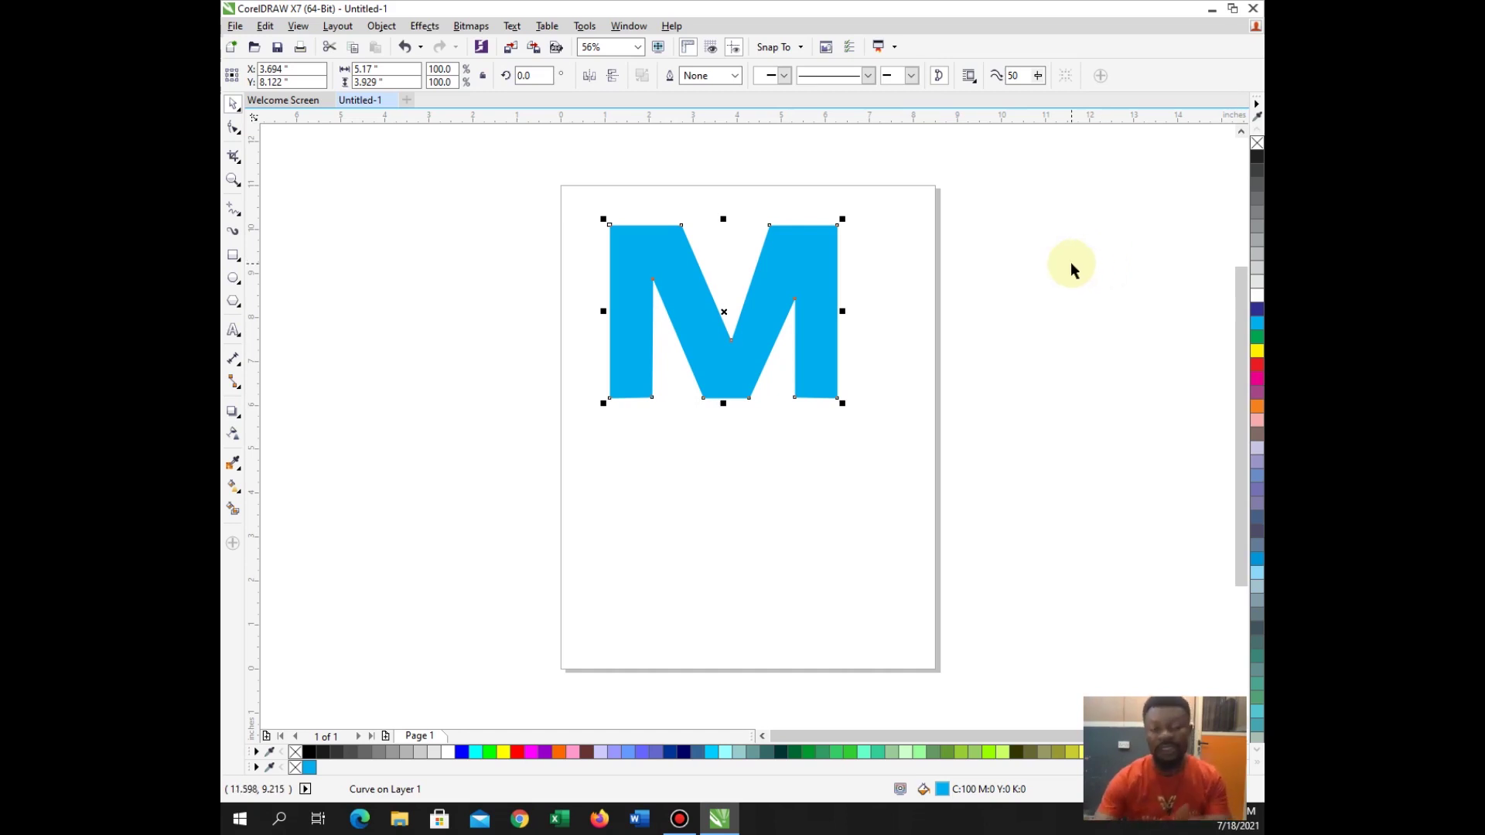
- Delete the M shape from the page
key("Delete")
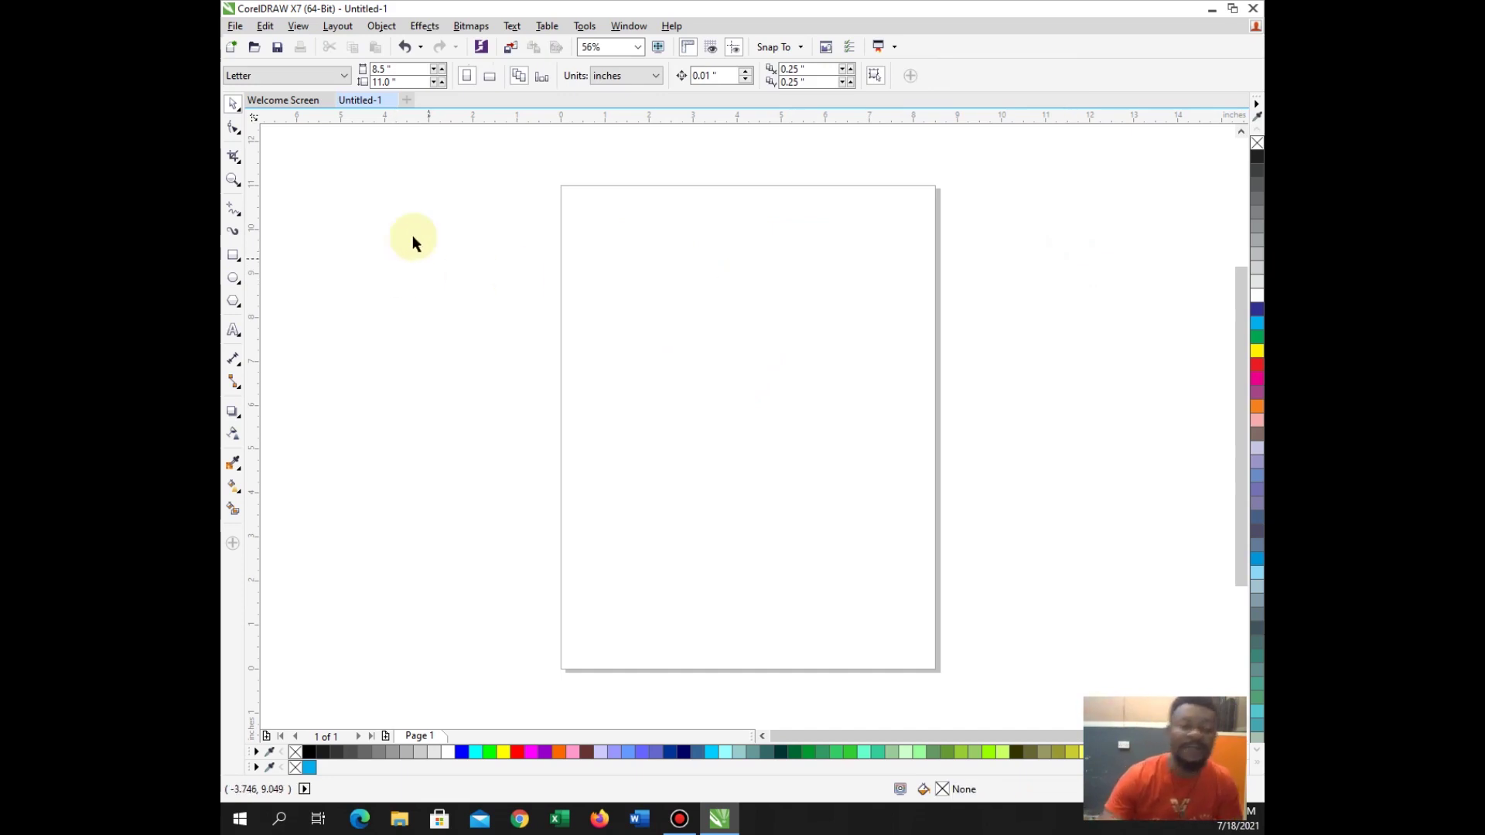
- Draw a tall narrow rectangle about 0.19 by 6.06 inches near the page's left edge and round its corners to about 0.093 inch
left_click(235, 257)
left_click(240, 266)
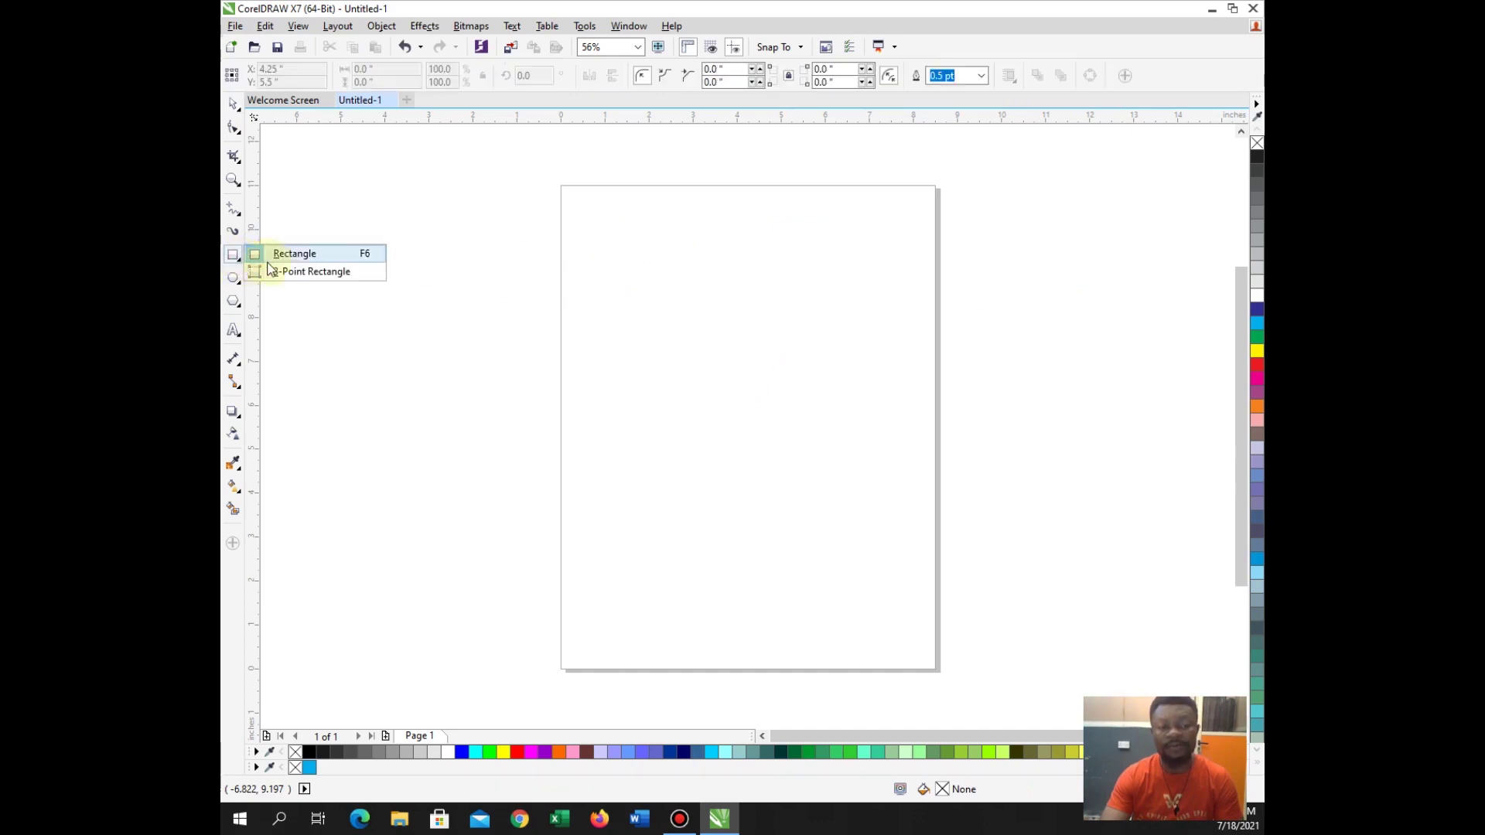
left_click(290, 249)
left_click_drag(612, 246, 617, 513)
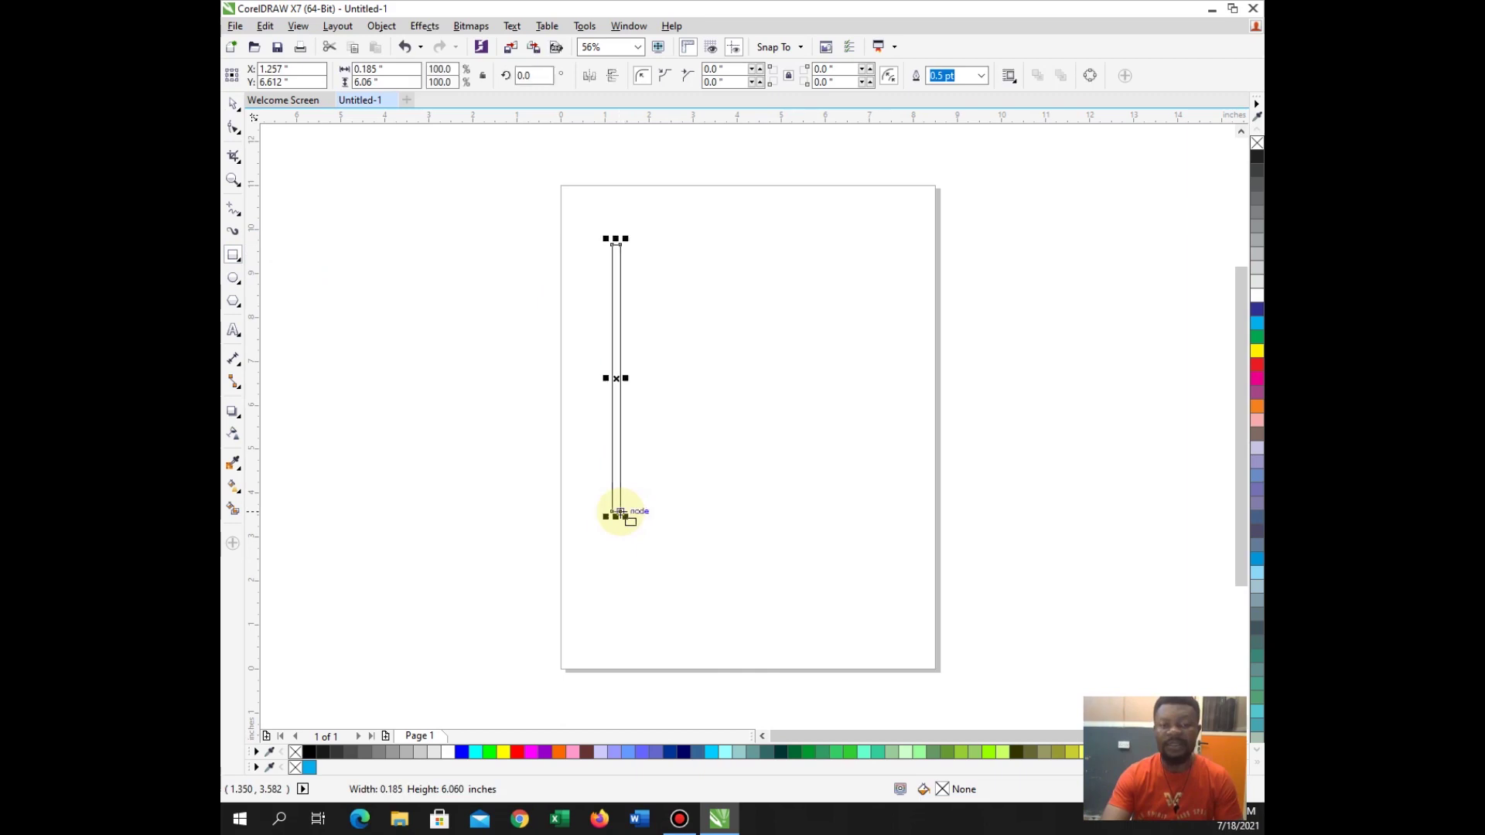
left_click(235, 128)
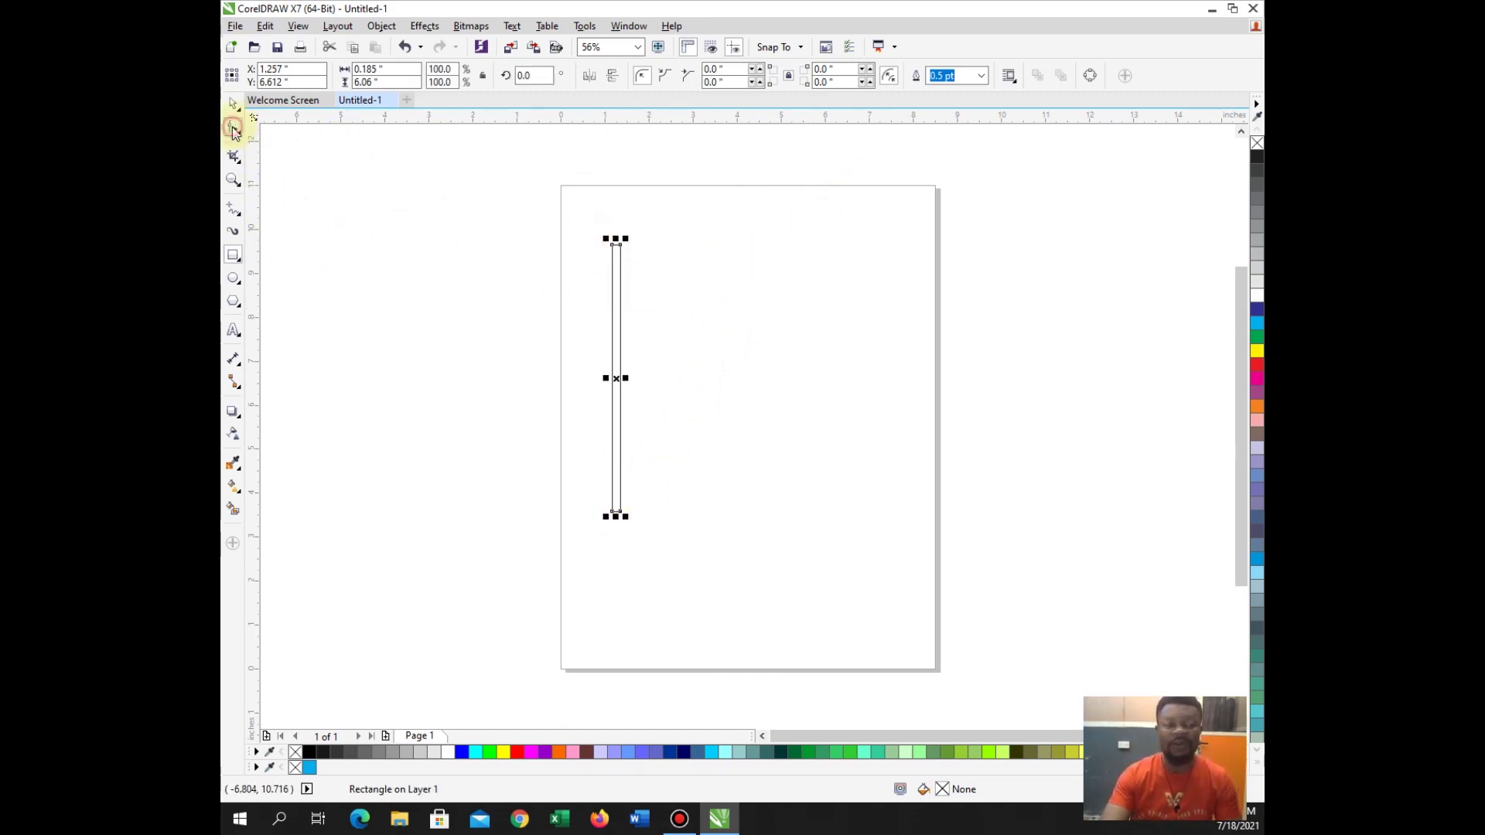
left_click_drag(615, 246, 616, 281)
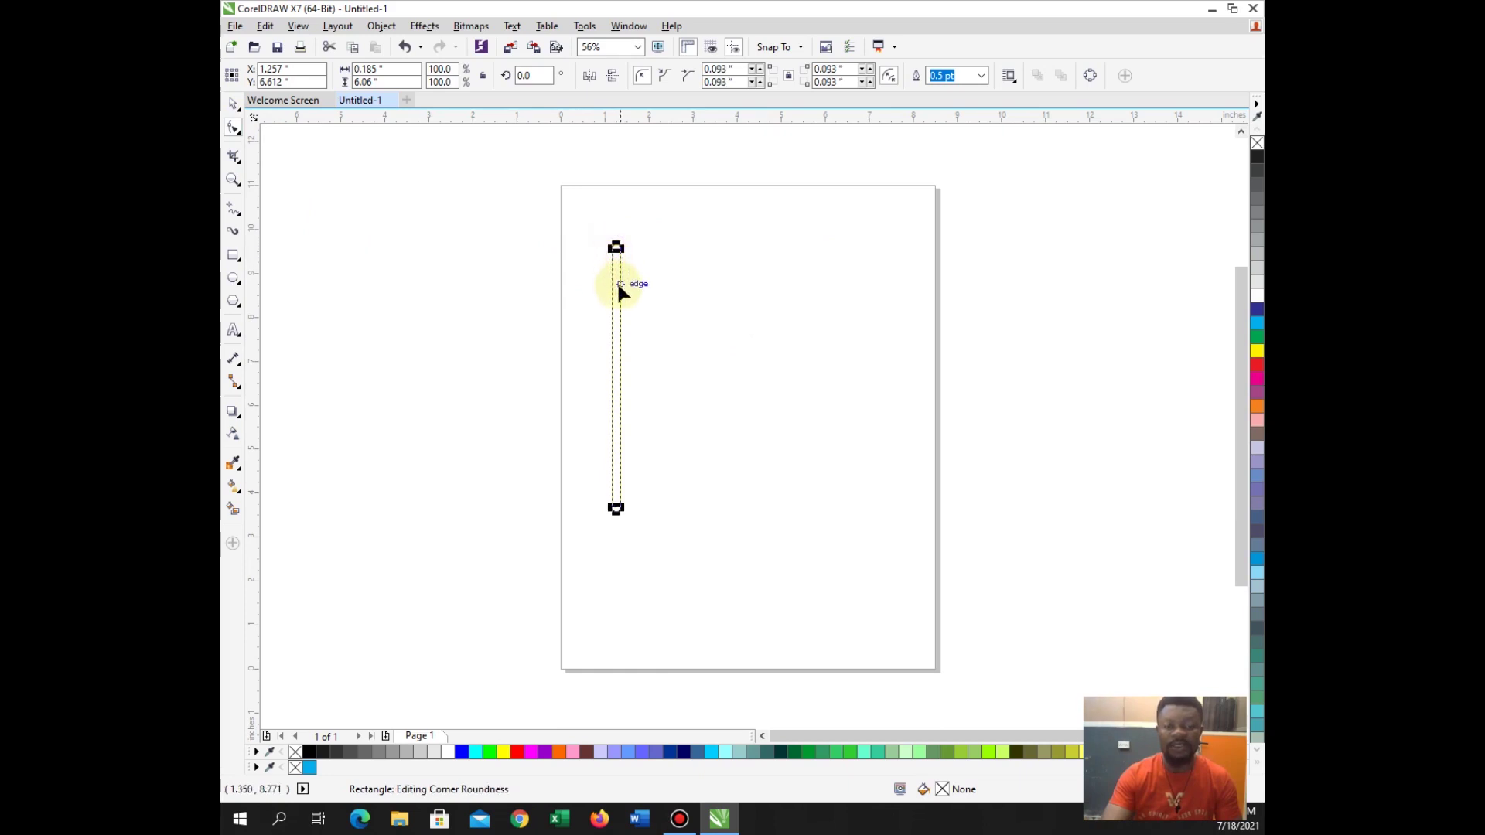
left_click(233, 105)
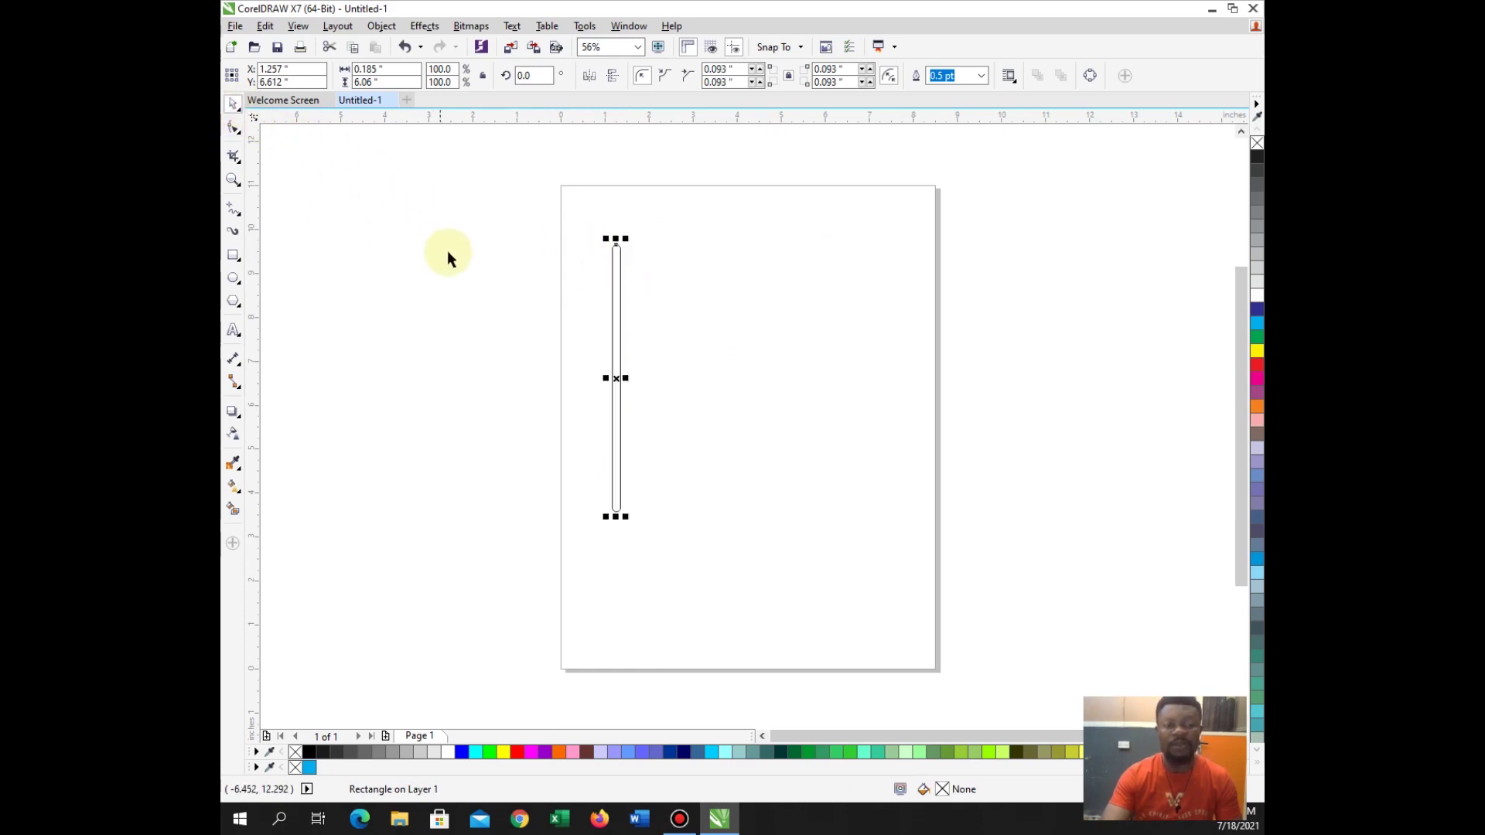
- Shorten the rounded vertical bar from its lower end to about 5.21 inches tall
left_click(614, 246)
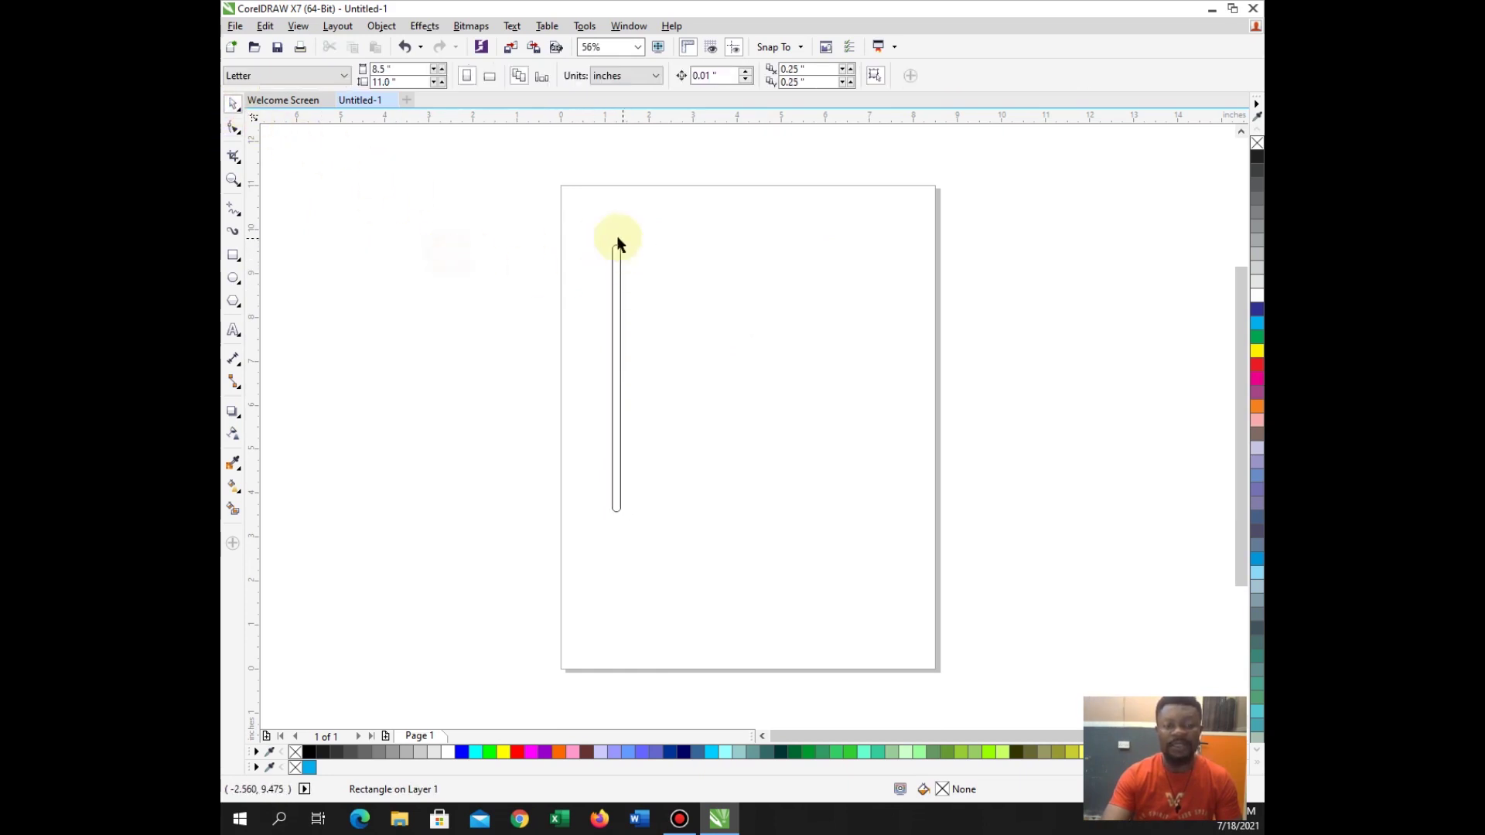
left_click(615, 512)
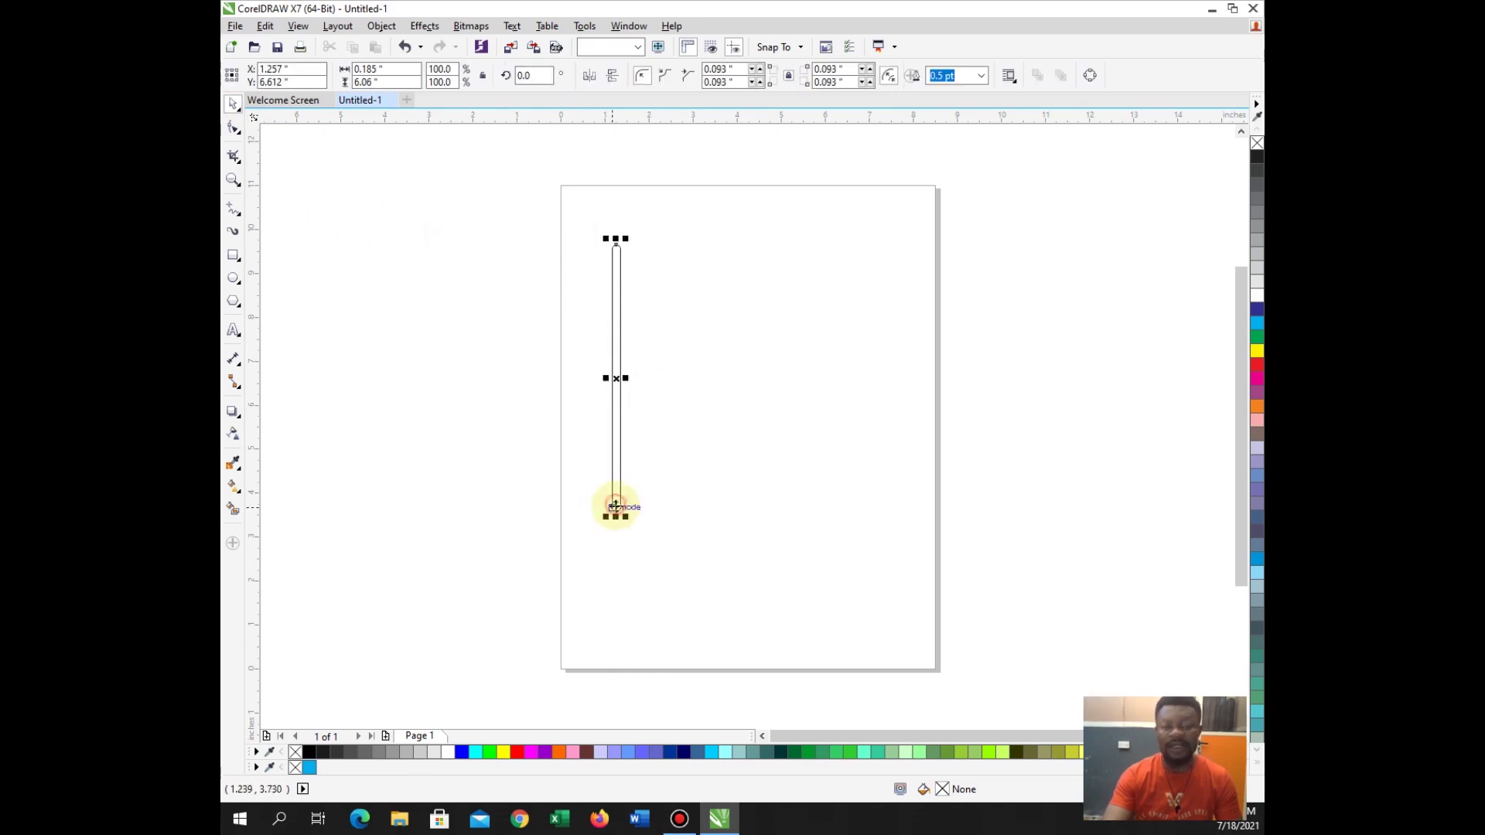
left_click_drag(617, 514, 616, 473)
left_click(475, 292)
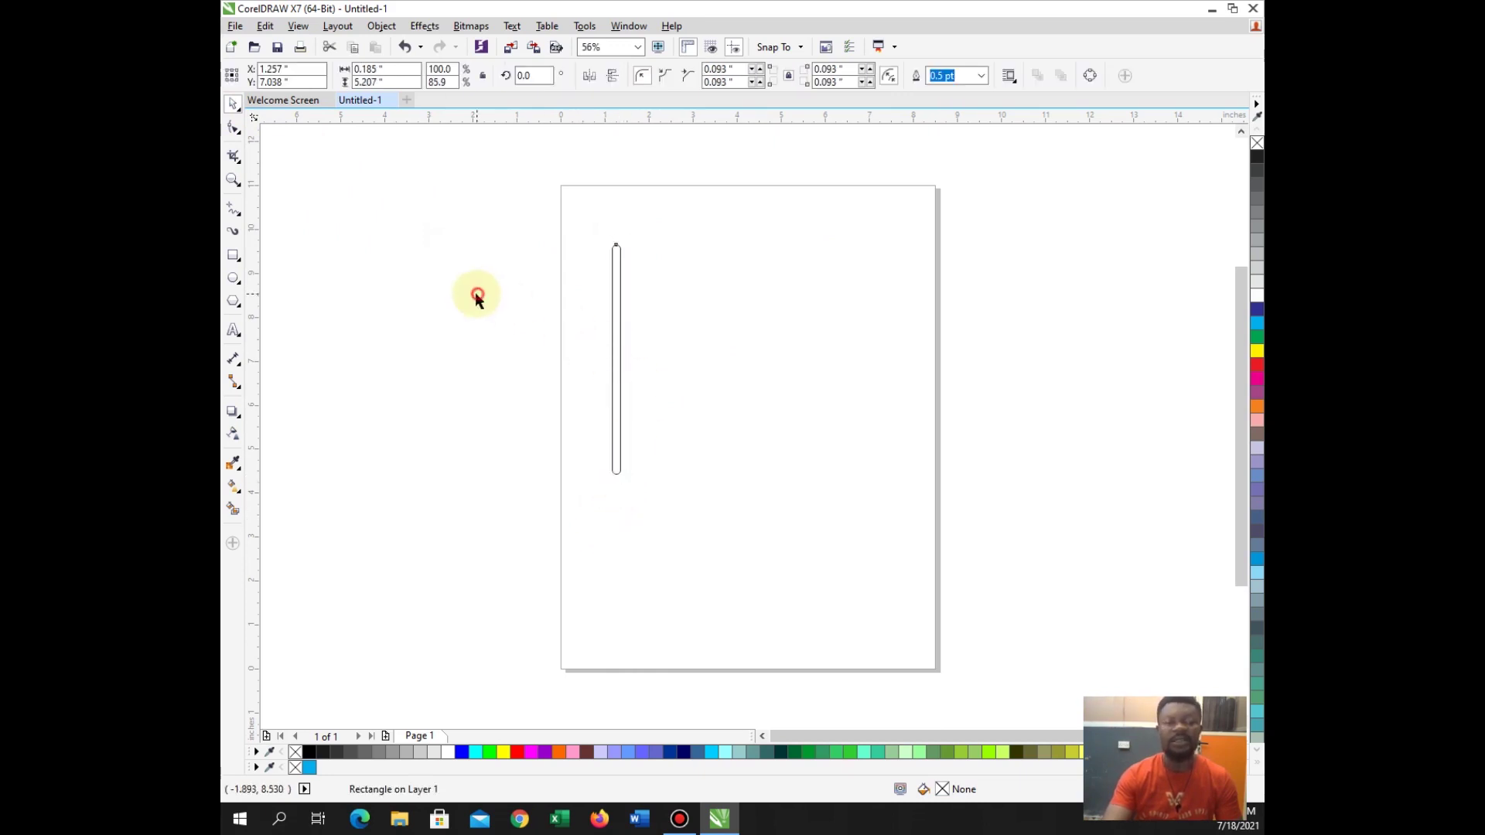
- Draw a rectangle about 3.84 by 1.93 inches extending right from the bar's upper end and convert it to curves
left_click(233, 255)
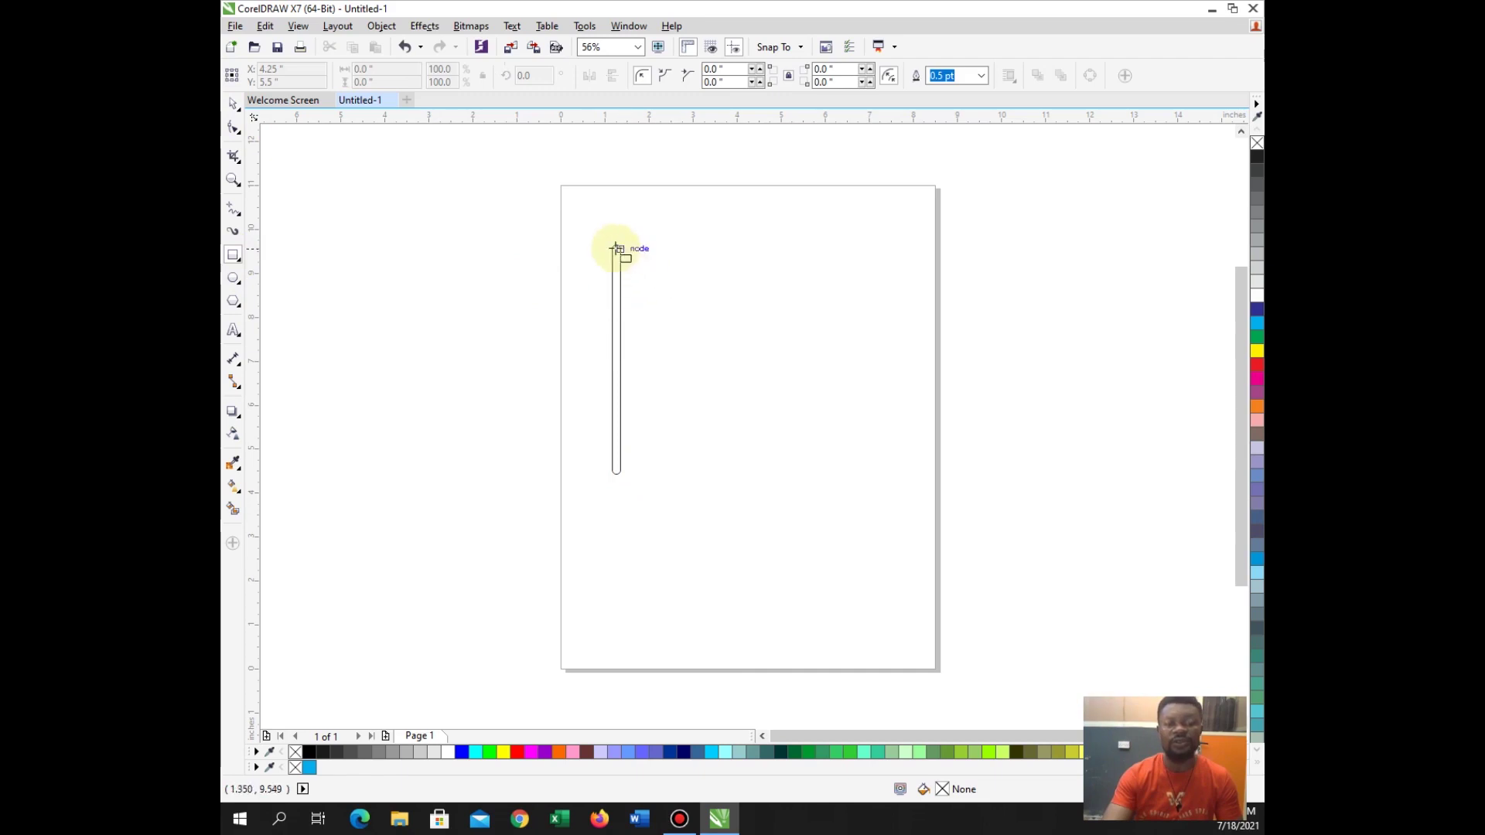
left_click_drag(621, 253, 789, 334)
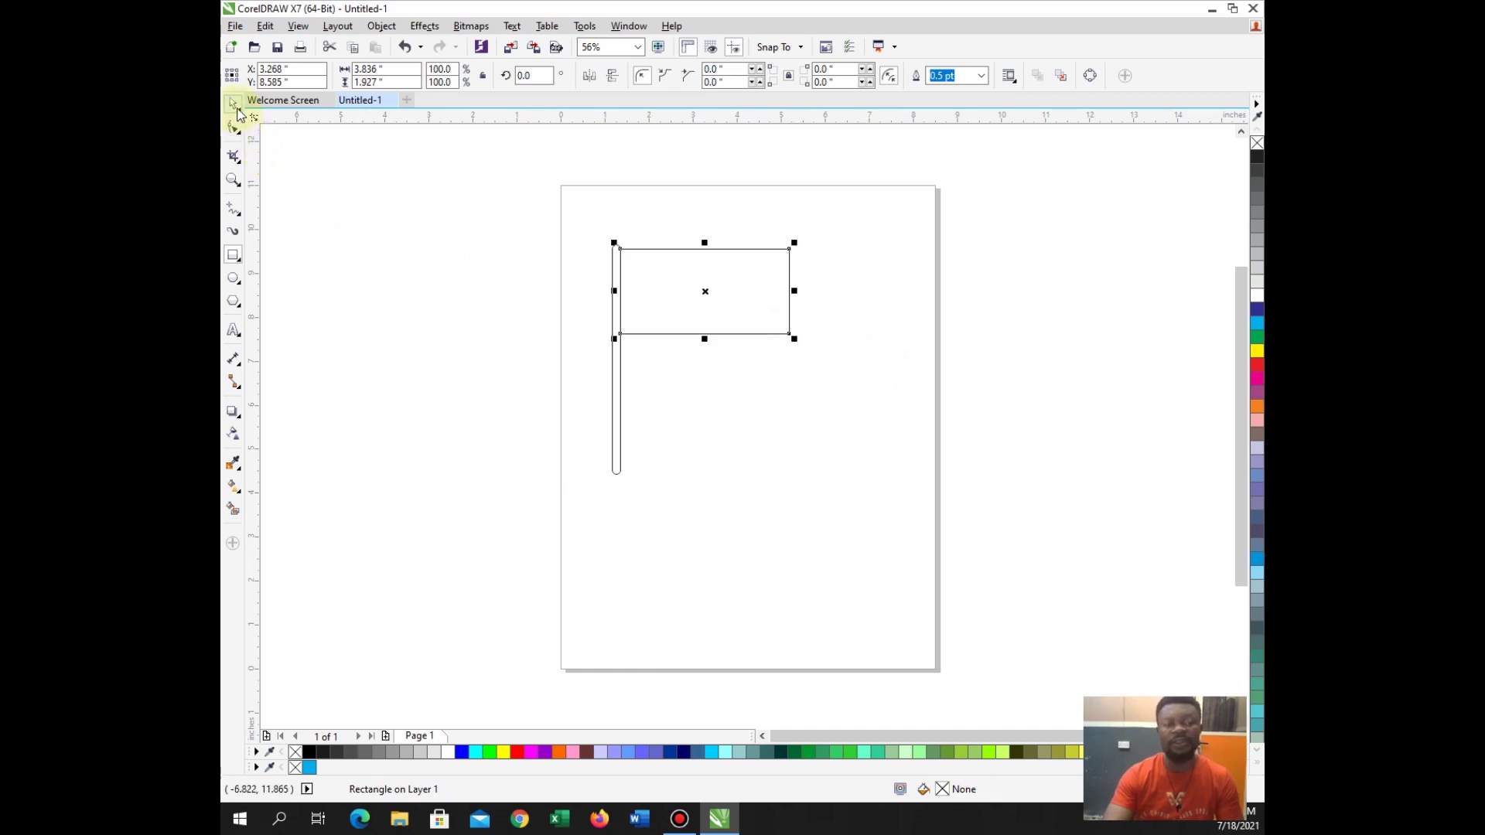
left_click(1090, 75)
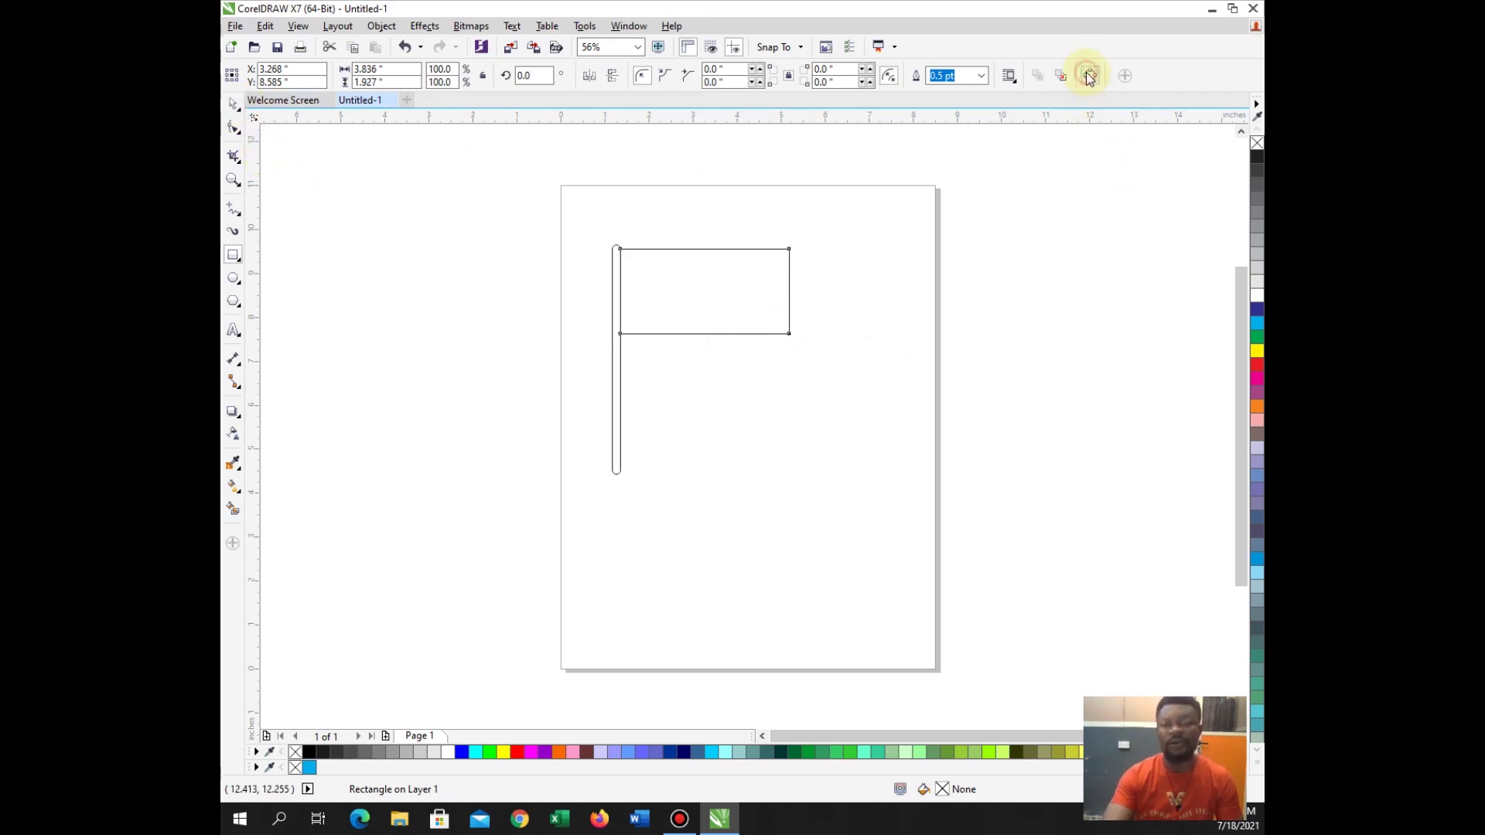
- Convert the rectangle's bottom edge to a curve and bend it into a wave, arching up near the pole and down near the free end
left_click(234, 127)
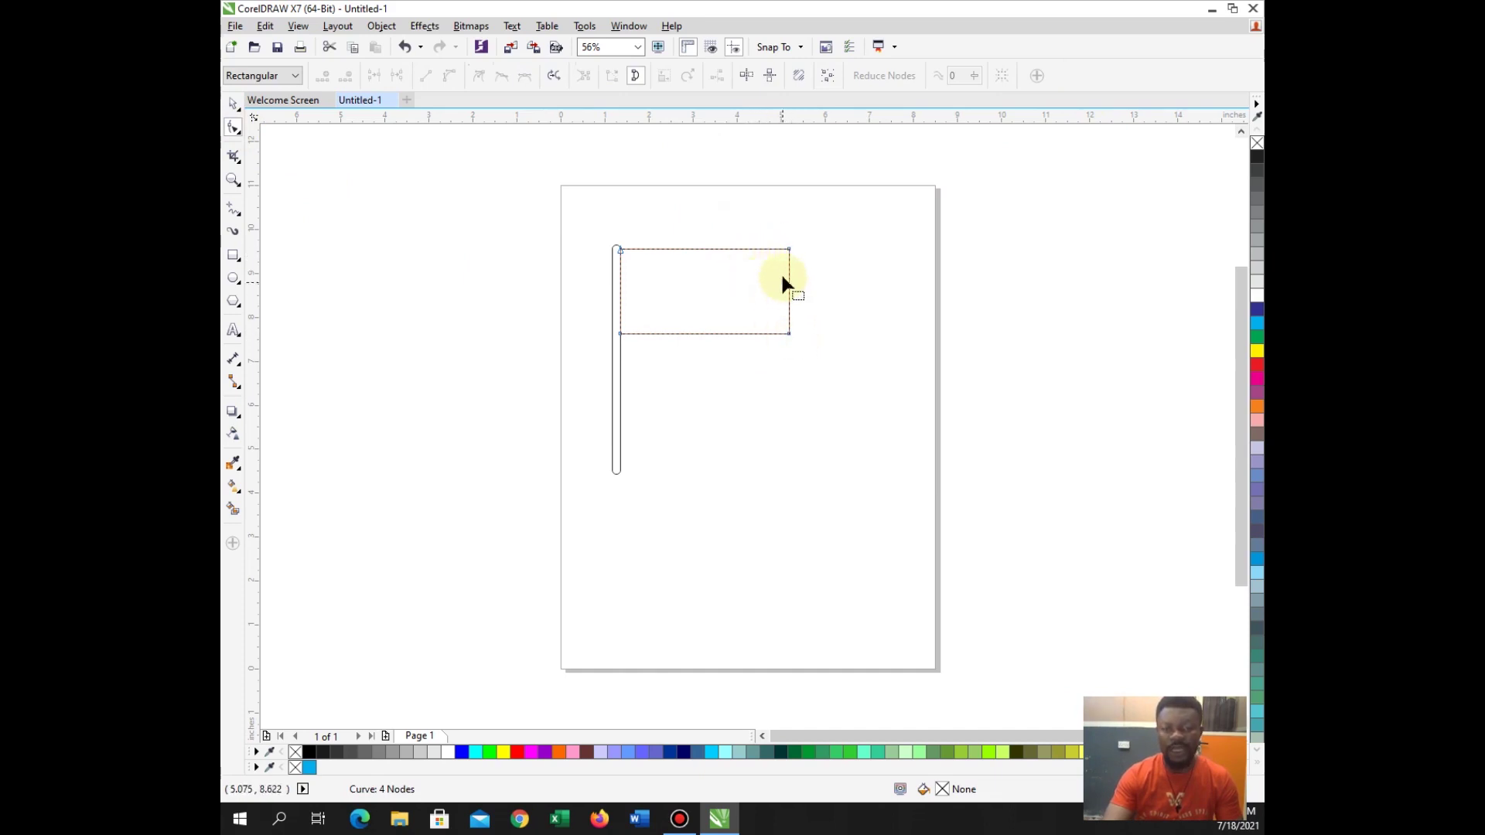
left_click(620, 334)
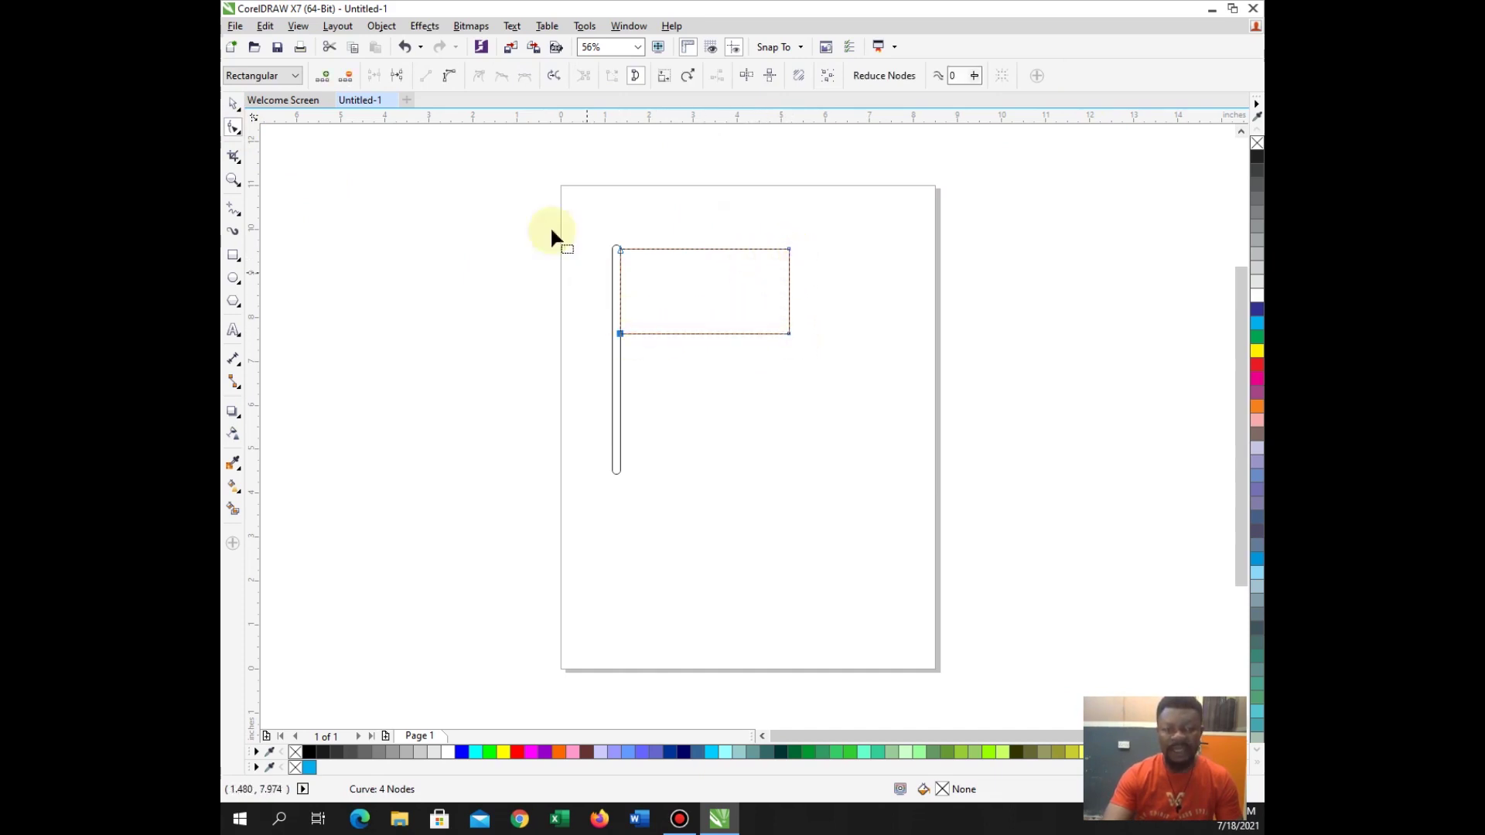
left_click_drag(673, 332, 672, 263)
left_click_drag(733, 335, 731, 408)
- Bend the flag's top edge into a matching wave and raise the bottom edge's arch near the pole
left_click(620, 251)
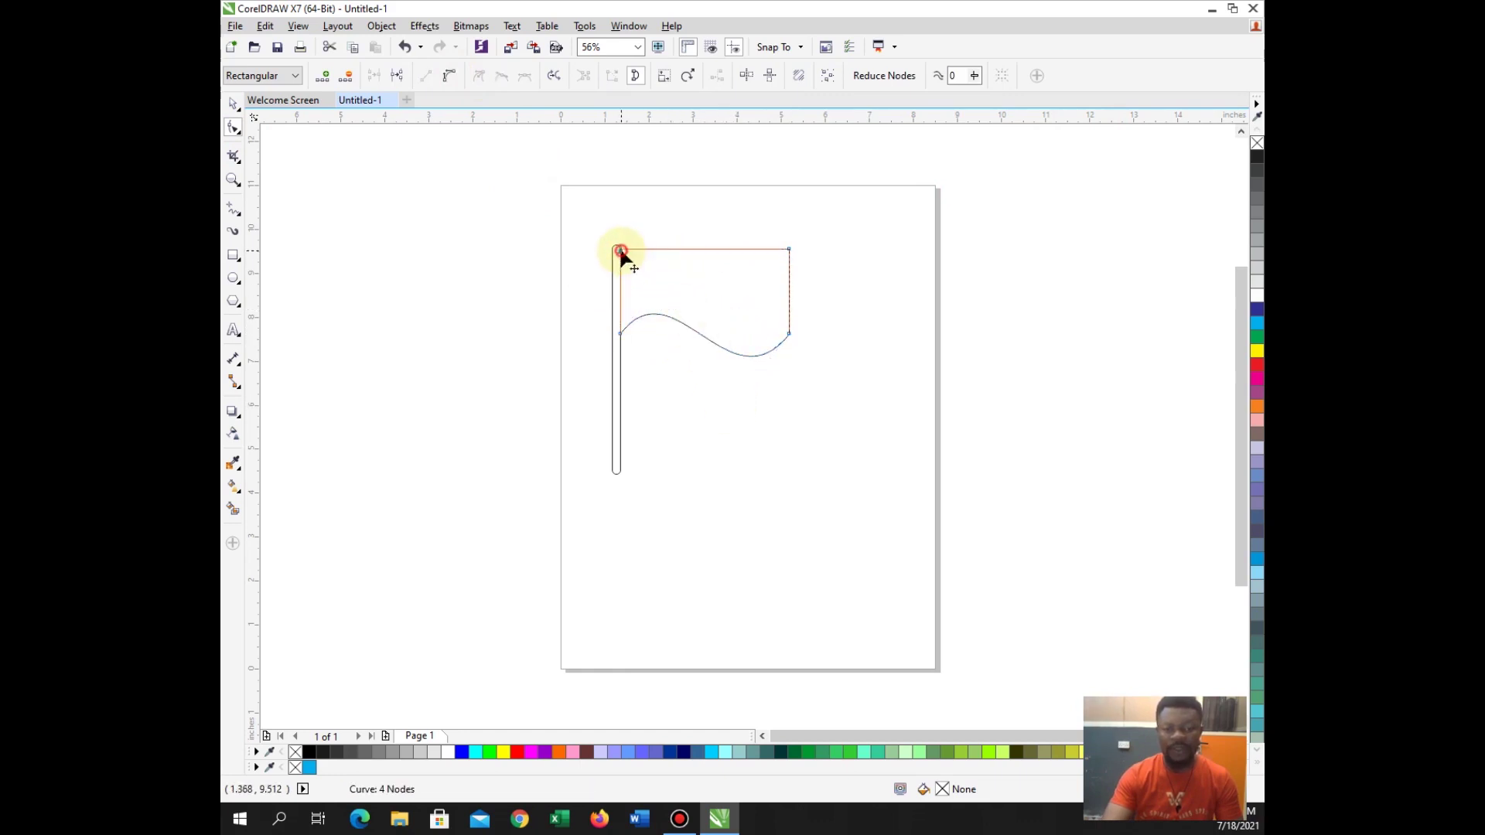
left_click(789, 249)
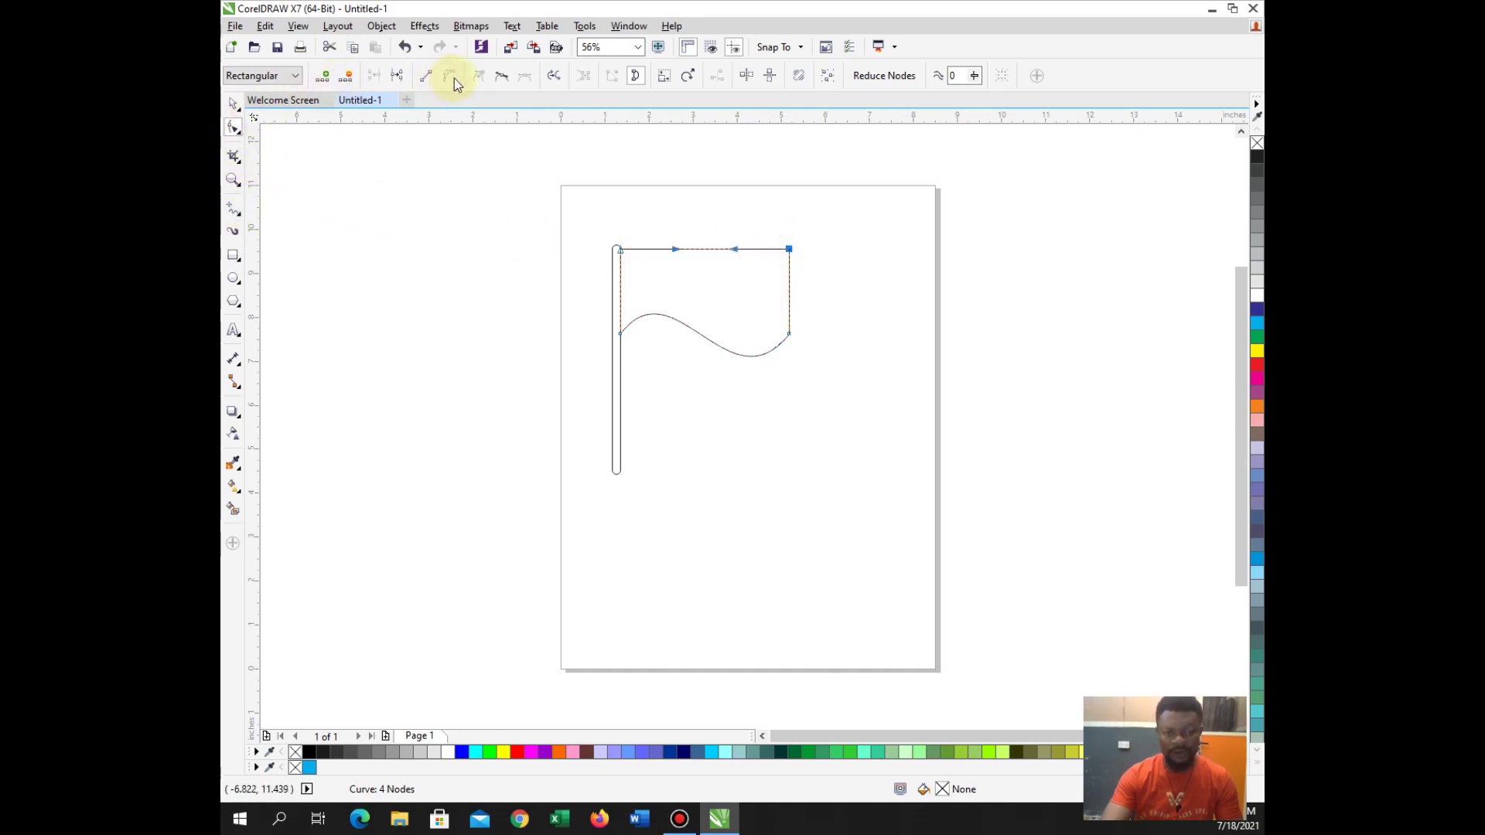
left_click_drag(672, 249, 676, 176)
left_click_drag(735, 252, 745, 376)
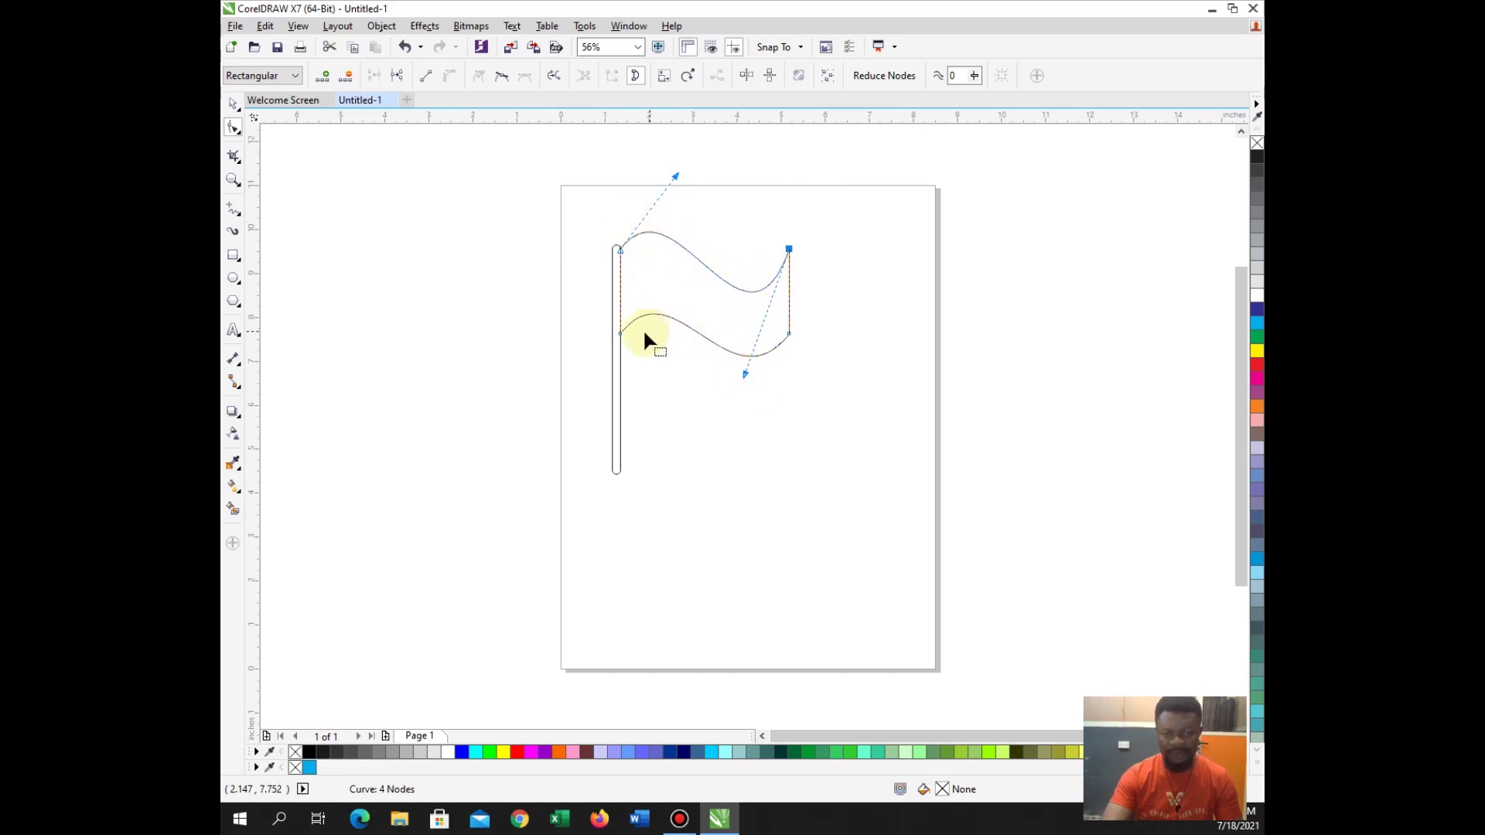
left_click(619, 335)
mouse_move(671, 258)
left_mouse_down()
mouse_move(655, 247)
mouse_move(685, 241)
mouse_move(659, 237)
left_mouse_up()
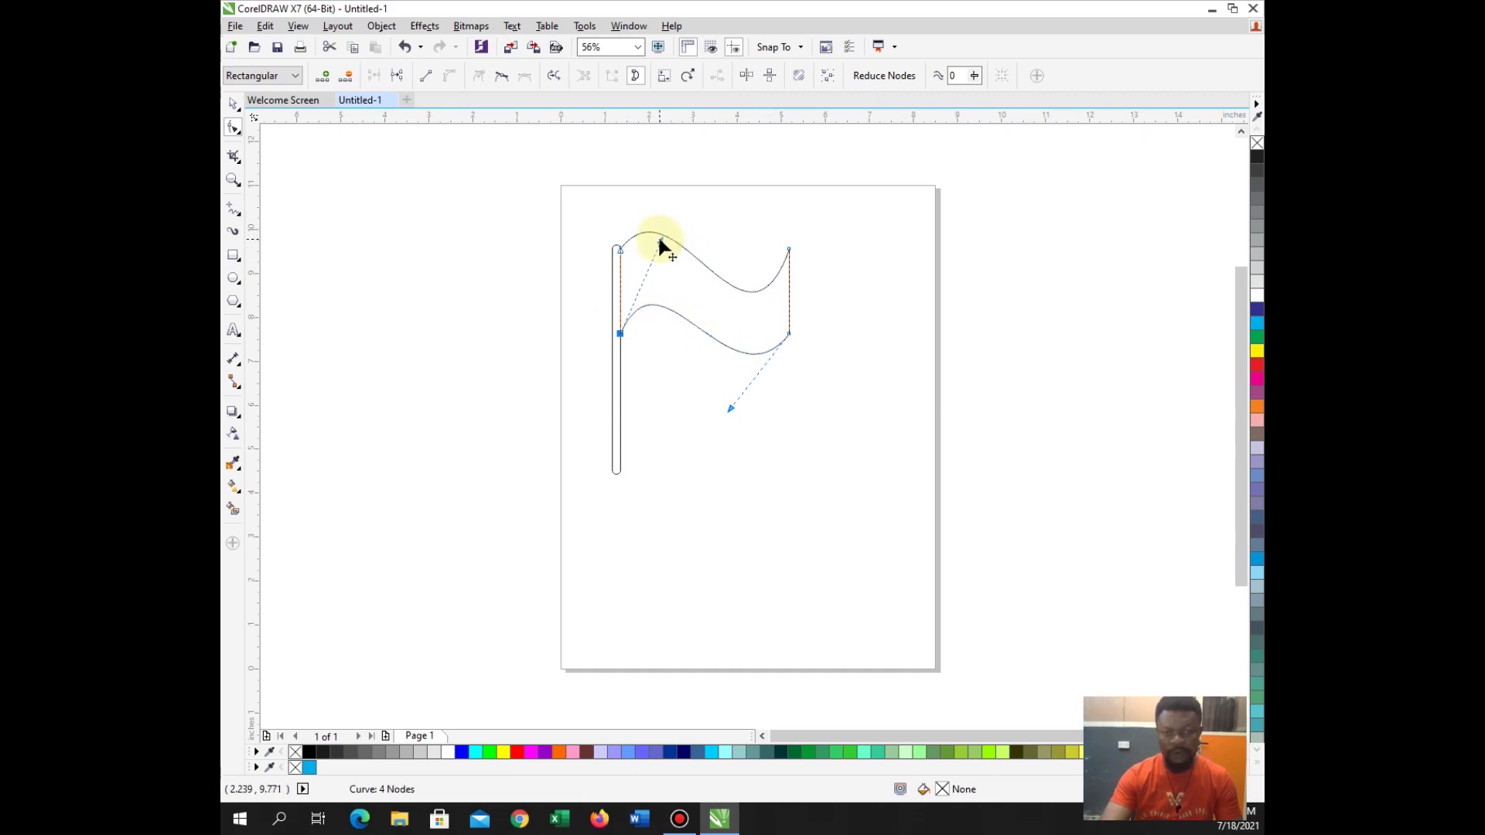
- Move the wavy flag slightly down so it sits against the pole just below its tip
left_click(233, 103)
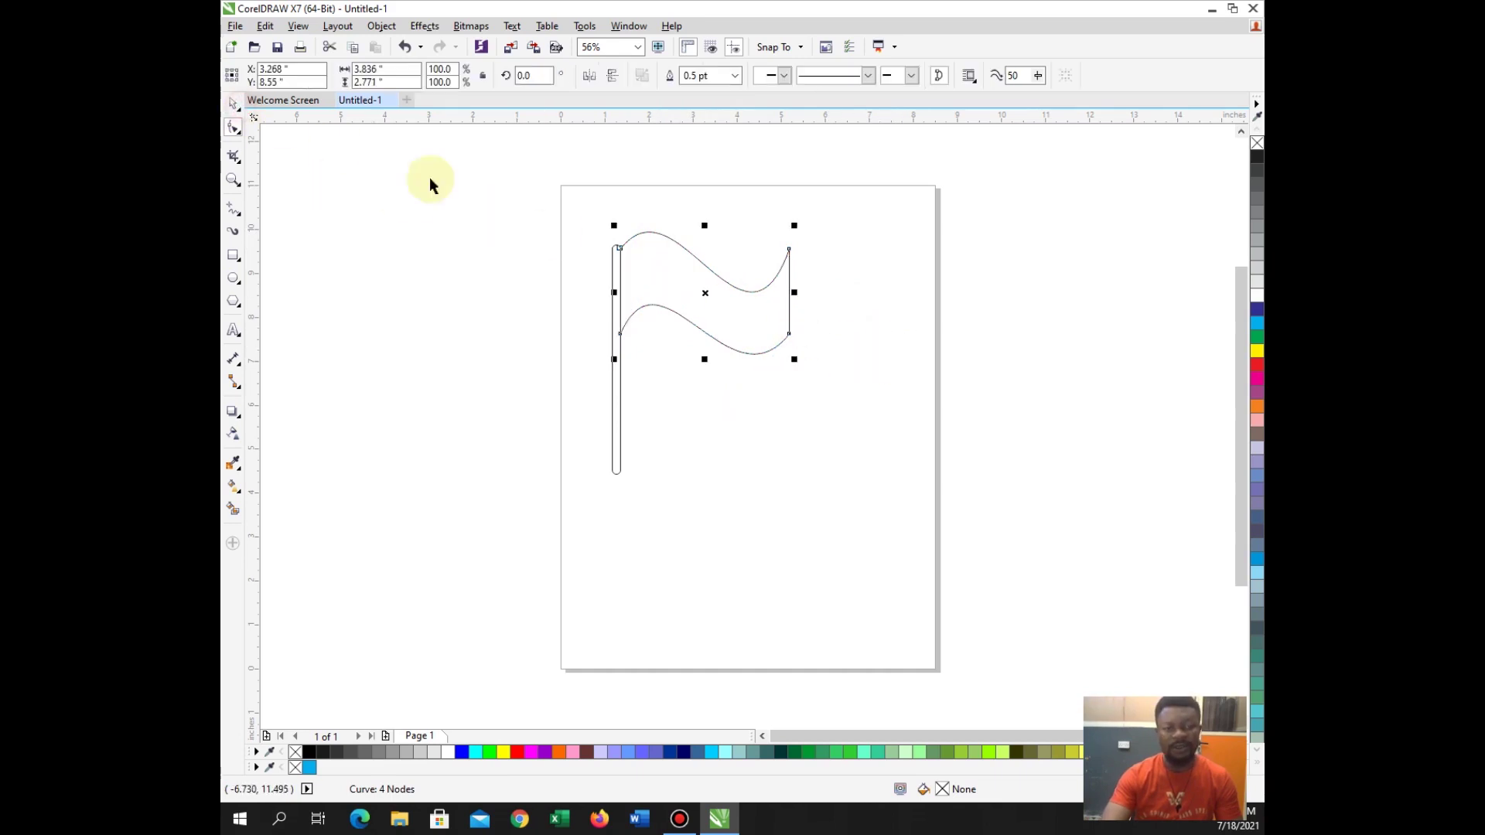
left_click_drag(706, 289, 707, 306)
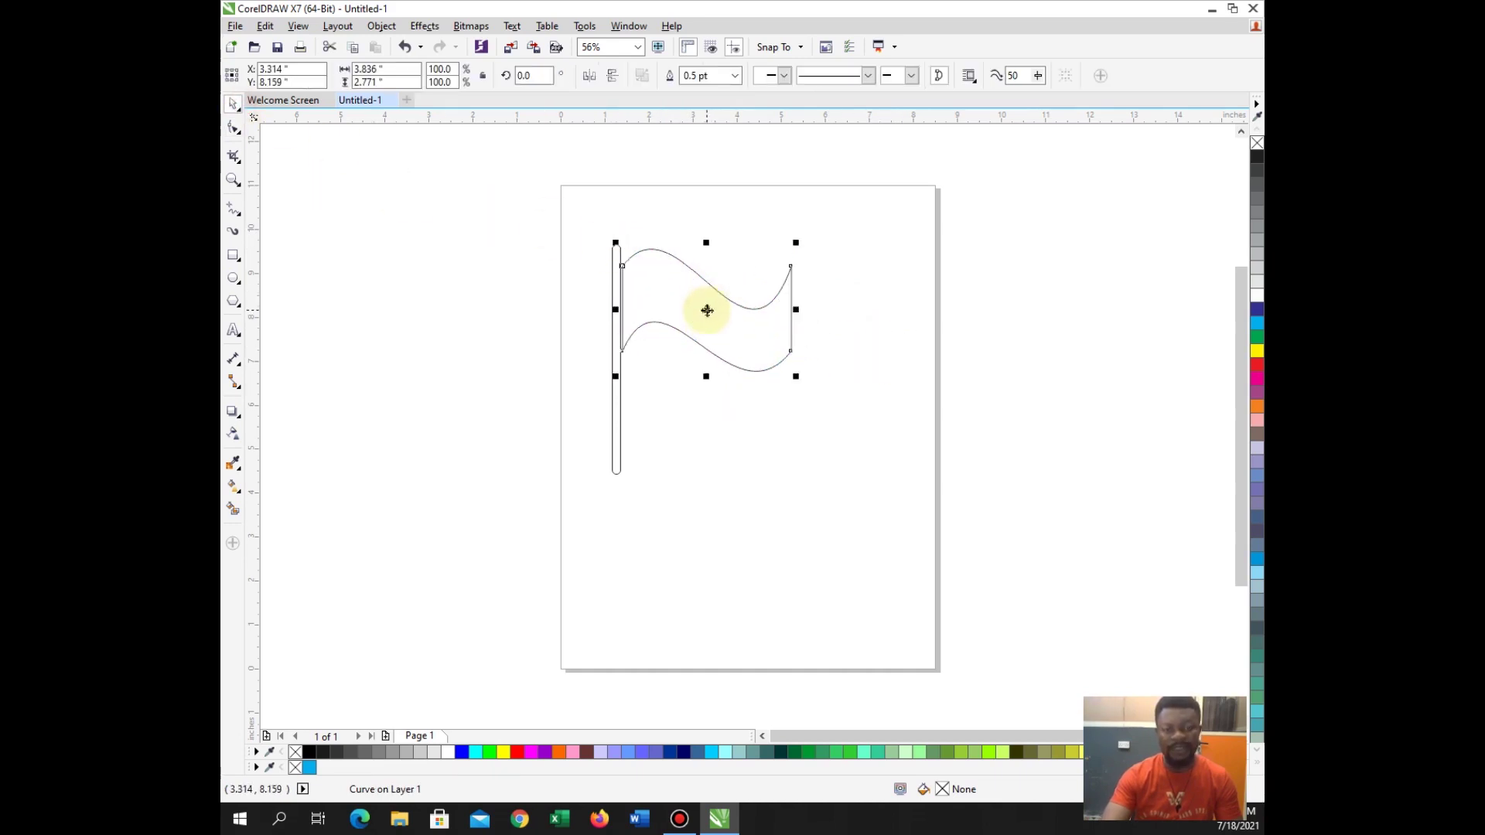
left_click(872, 282)
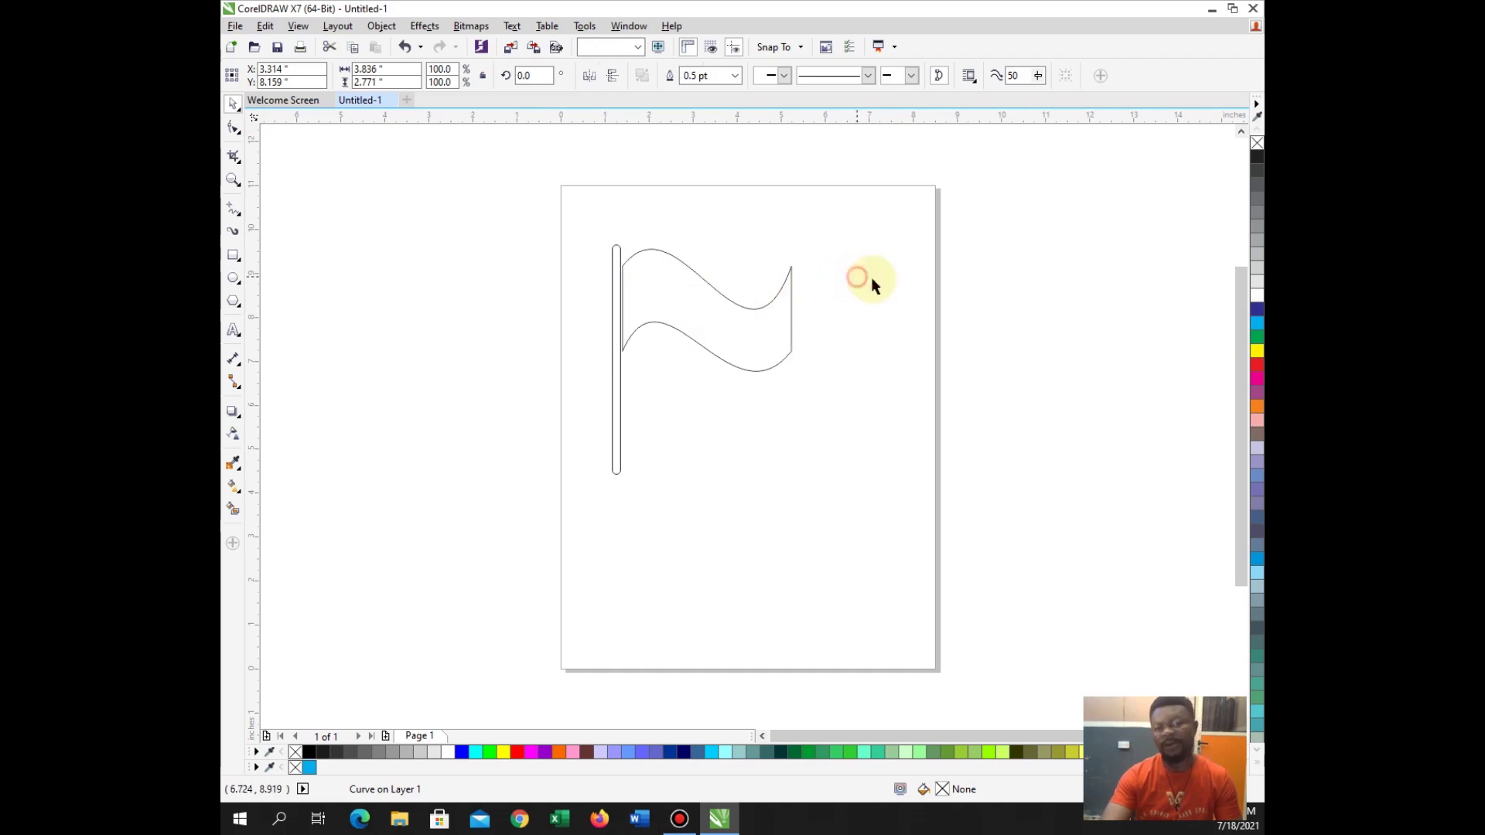
left_click(673, 327)
left_click_drag(673, 331, 673, 324)
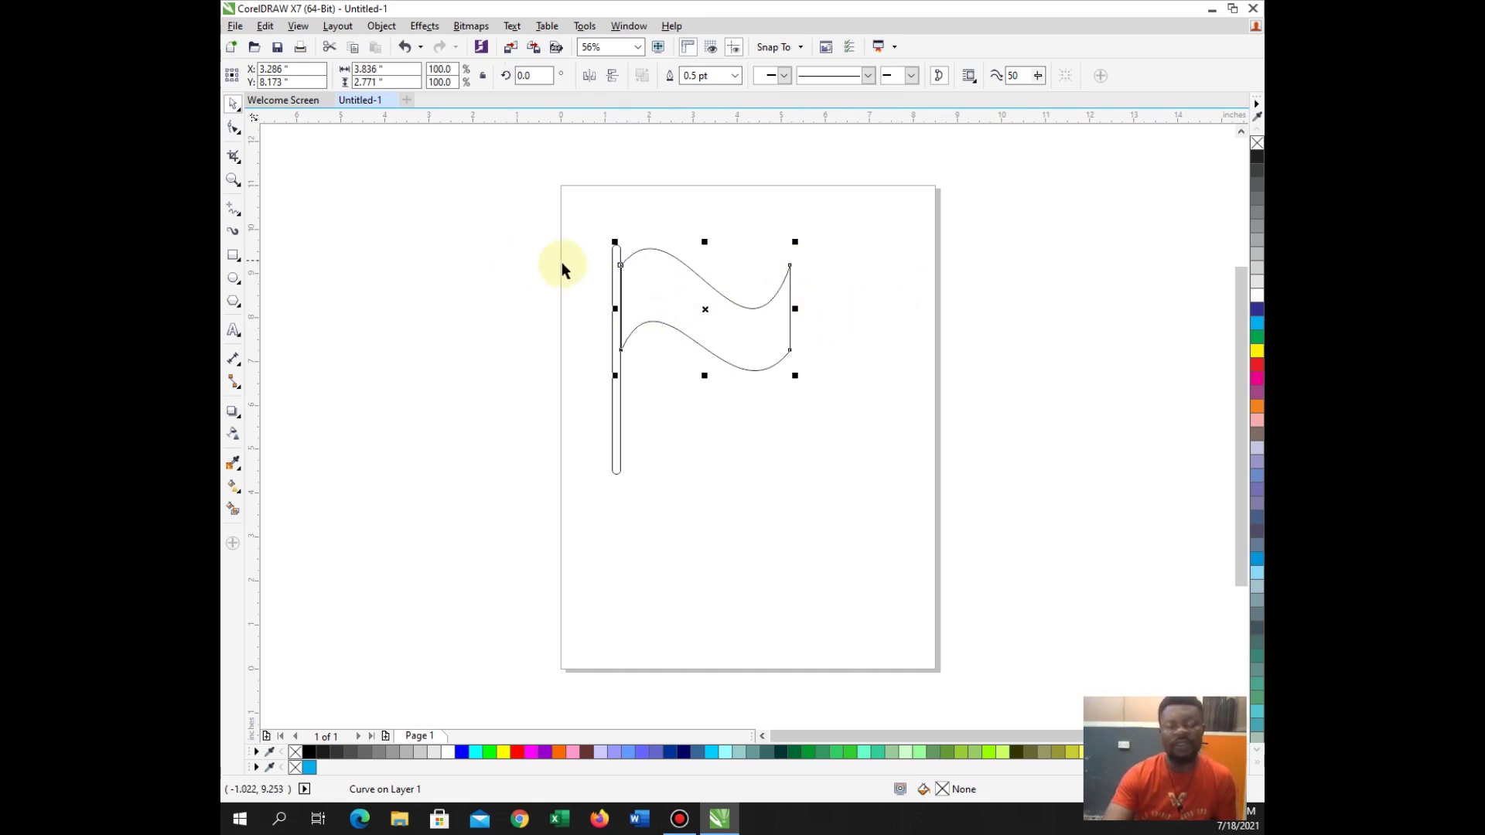
- Split the flag into three panels with the Knife tool, cutting vertically at about one third and two thirds of its width
left_click(239, 164)
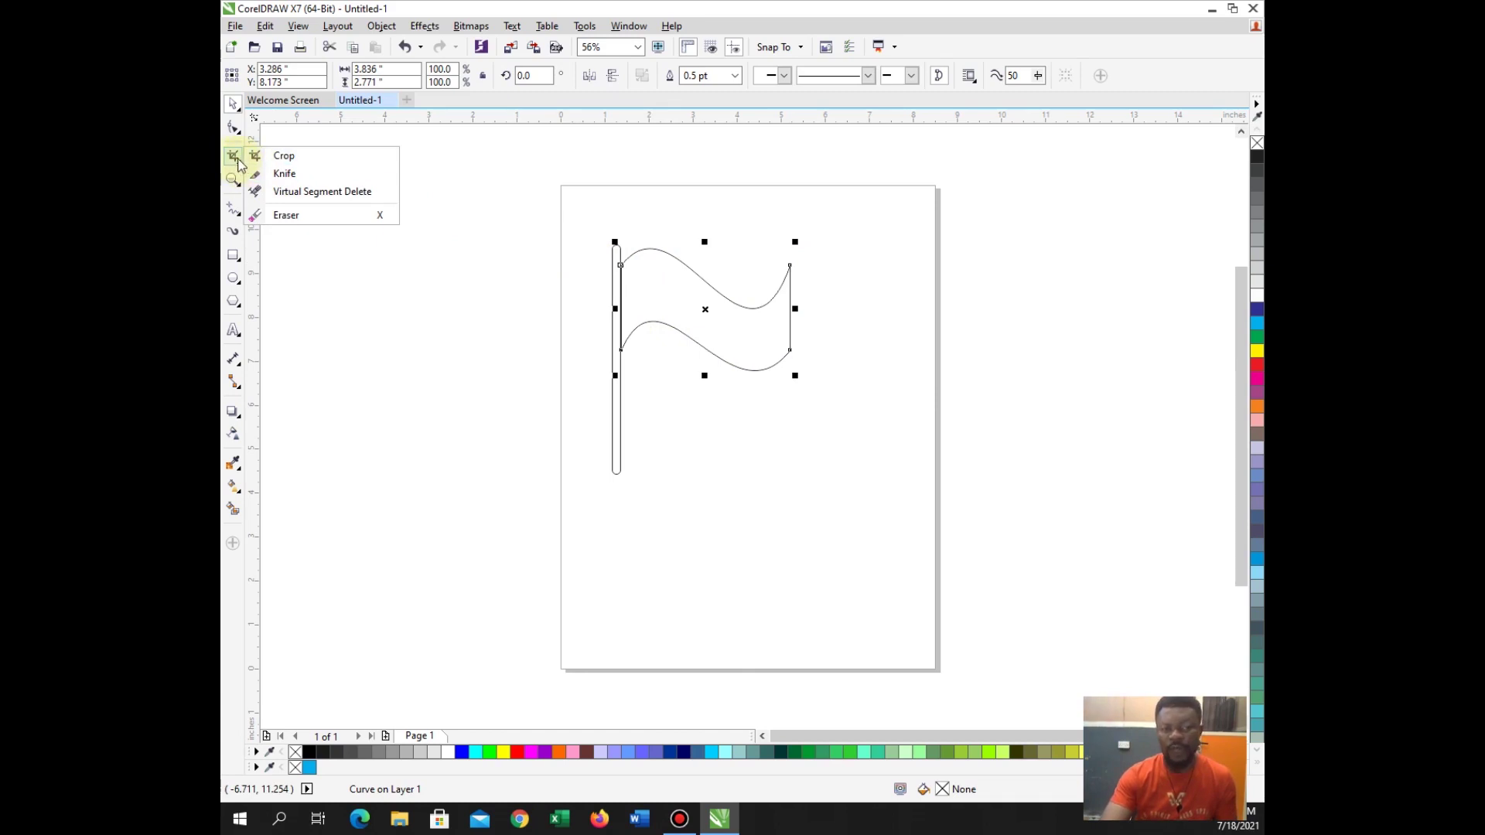
left_click(286, 175)
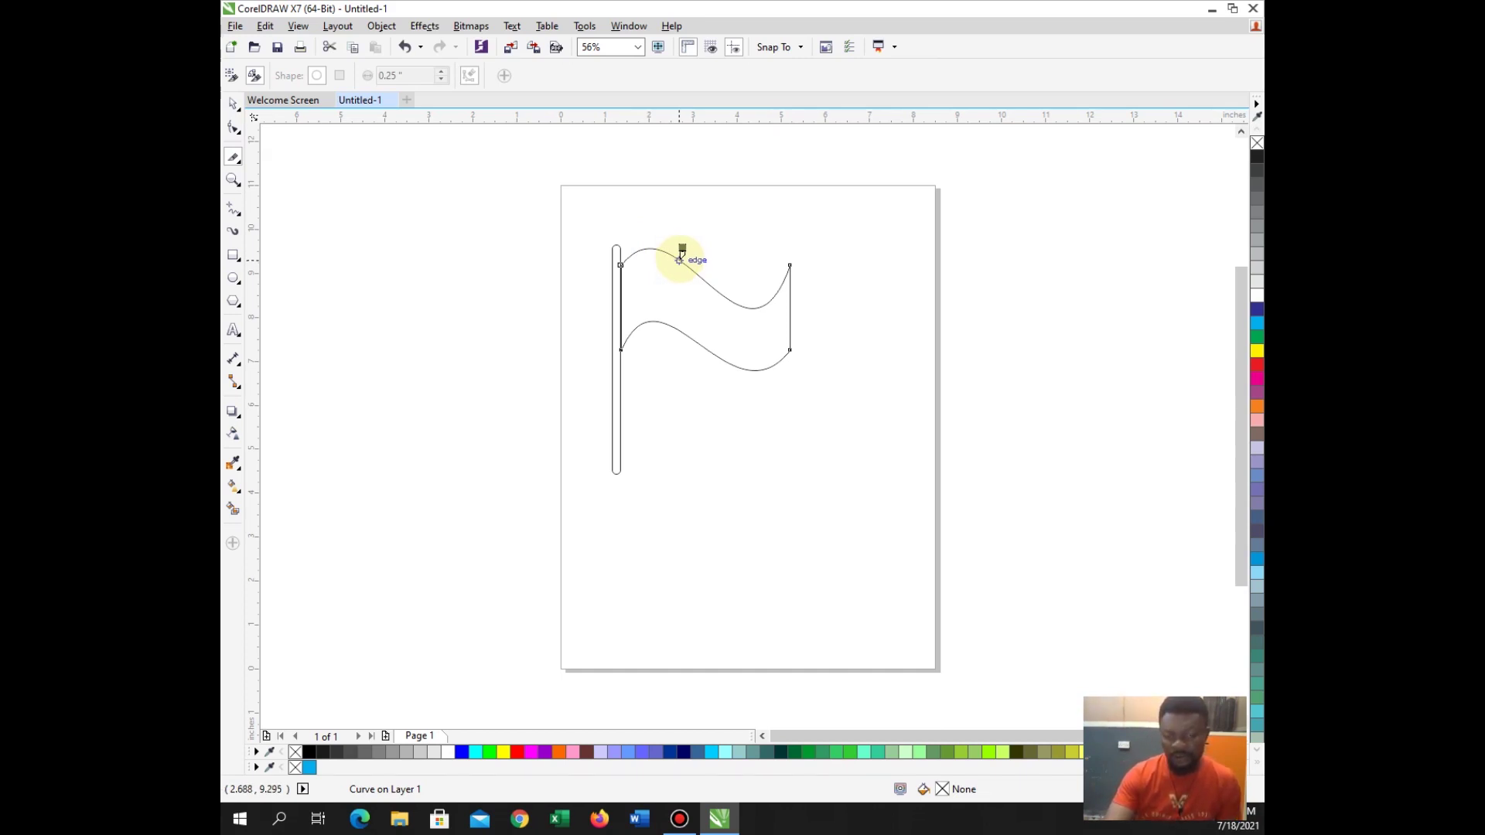
left_click(680, 259)
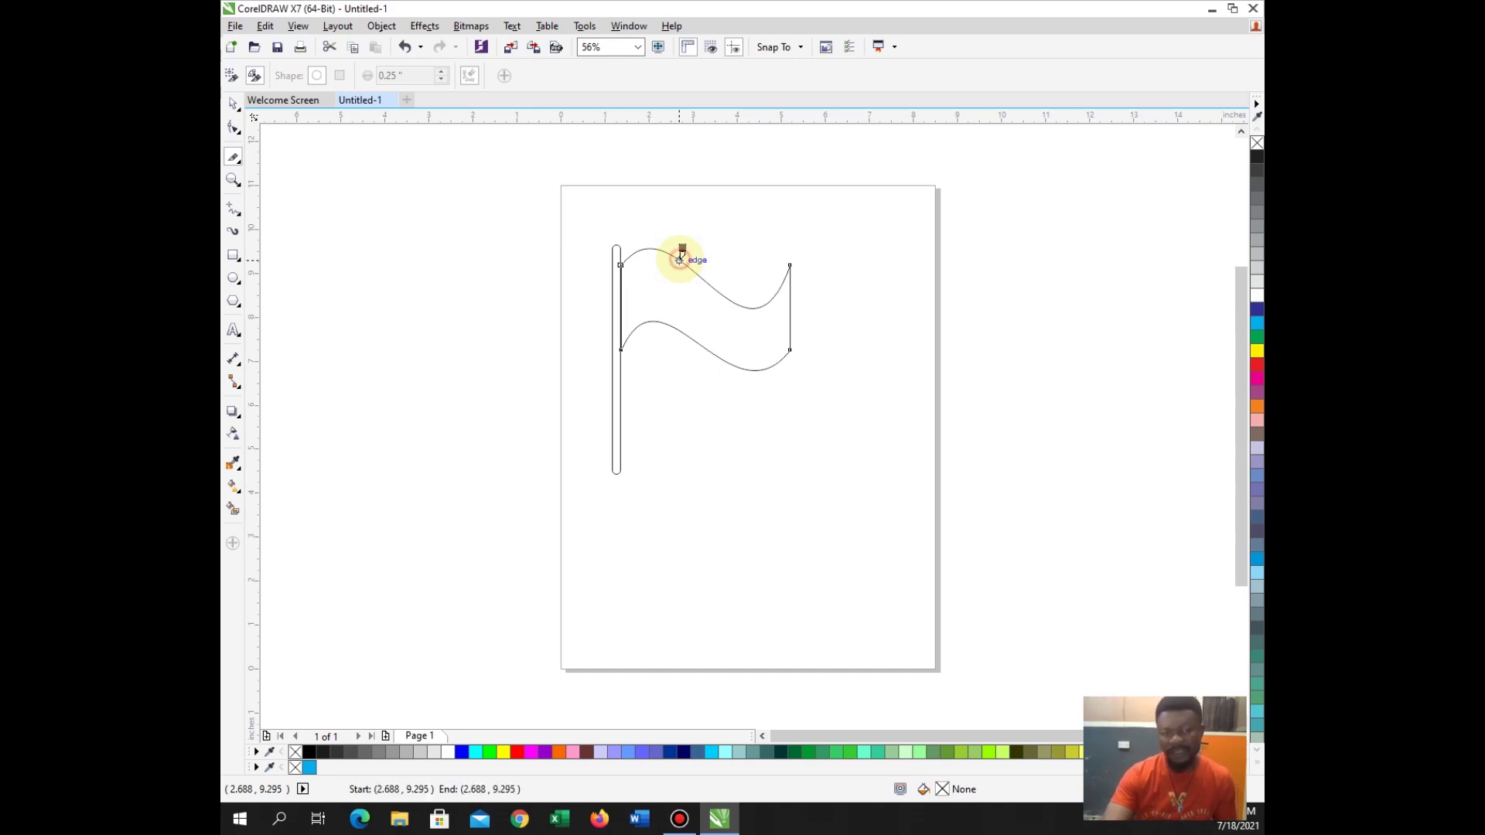
left_click(680, 325)
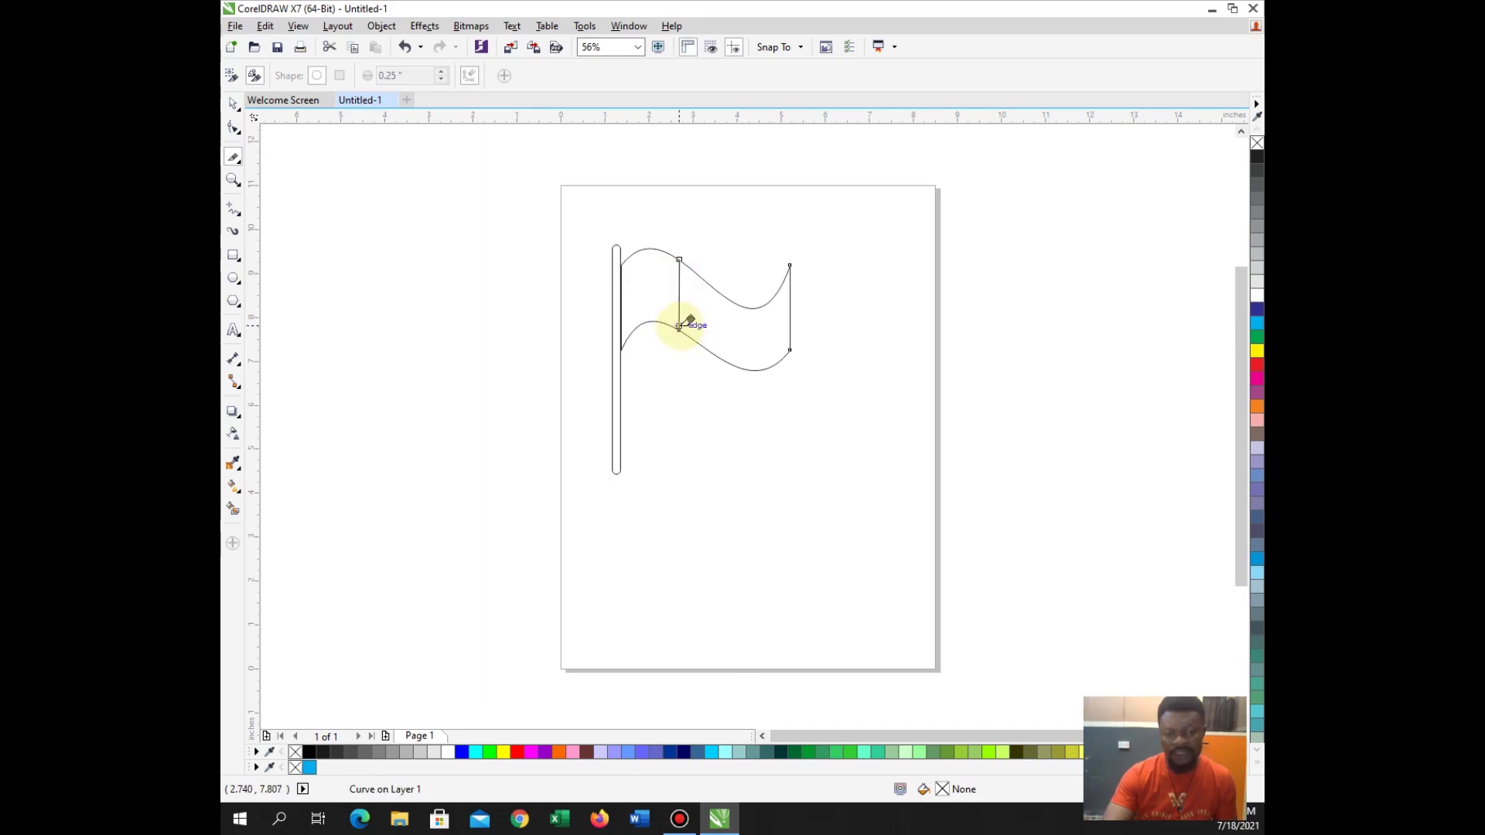
left_click(739, 304)
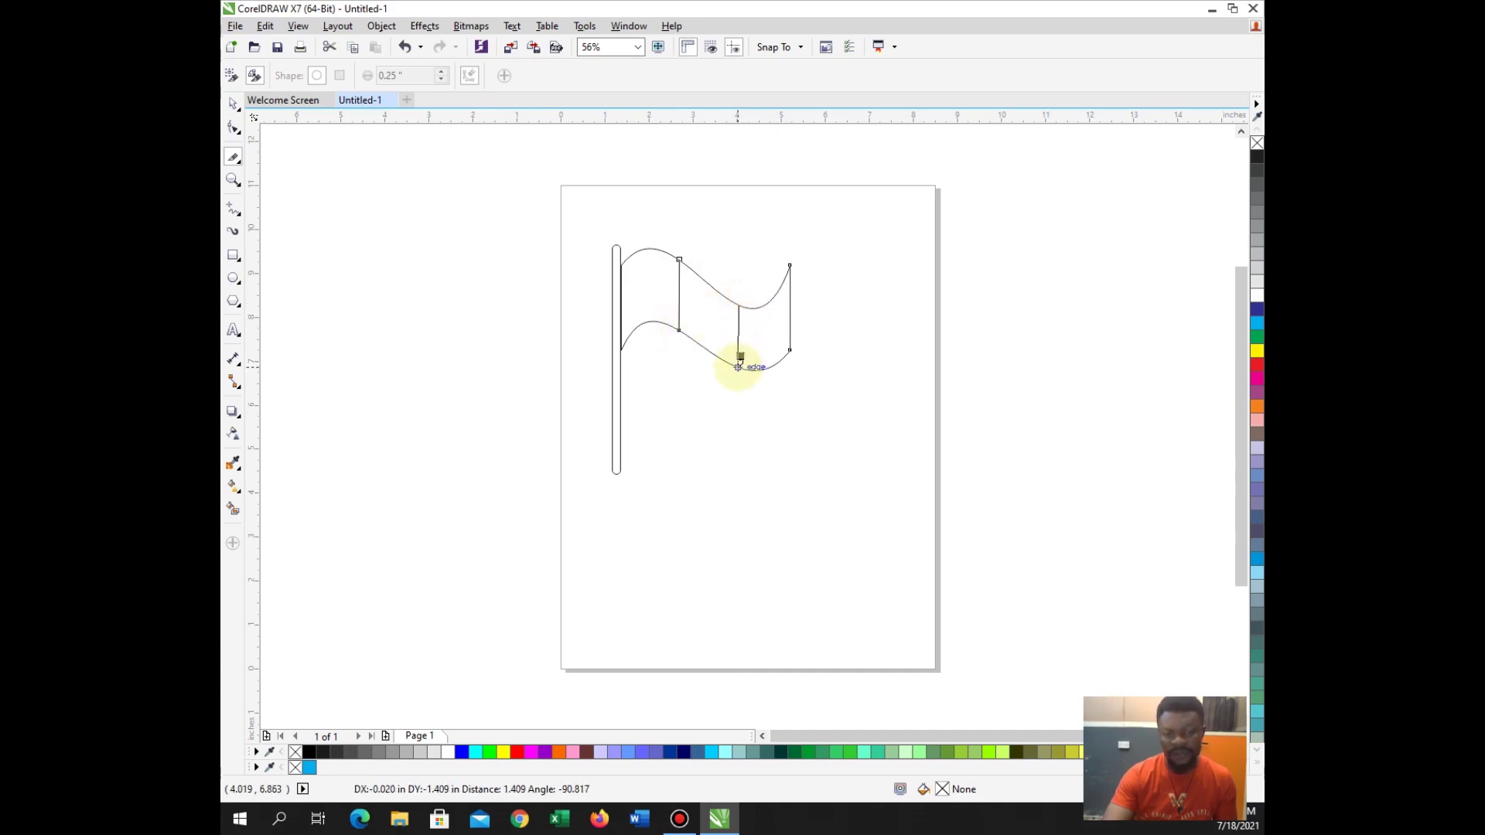
left_click(741, 367)
left_click(739, 364)
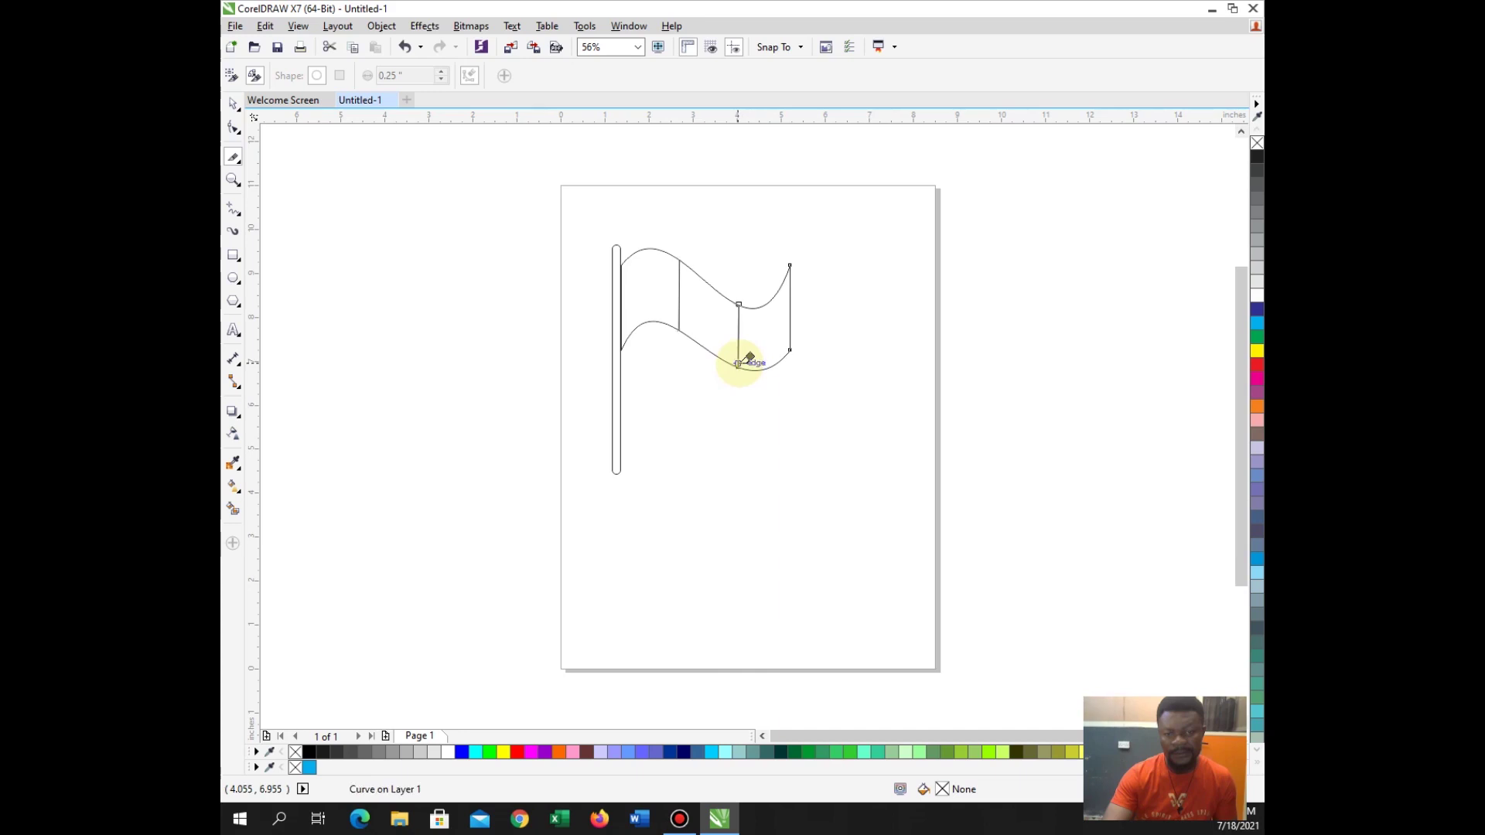
- Fill the two outer flag panels with green and give all three panels a green outline
left_click(234, 106)
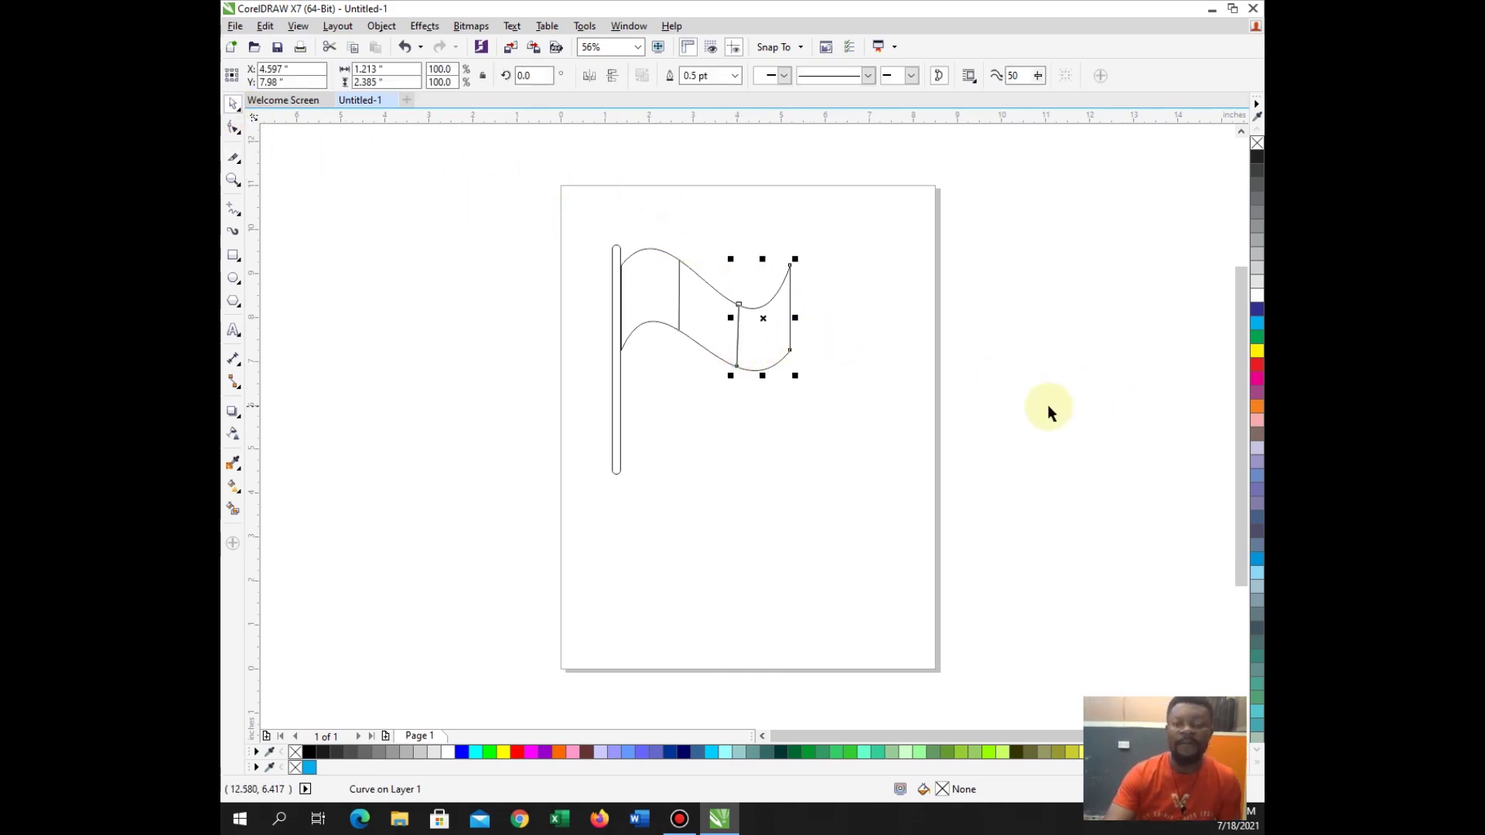
left_click(1257, 338)
left_click(657, 287)
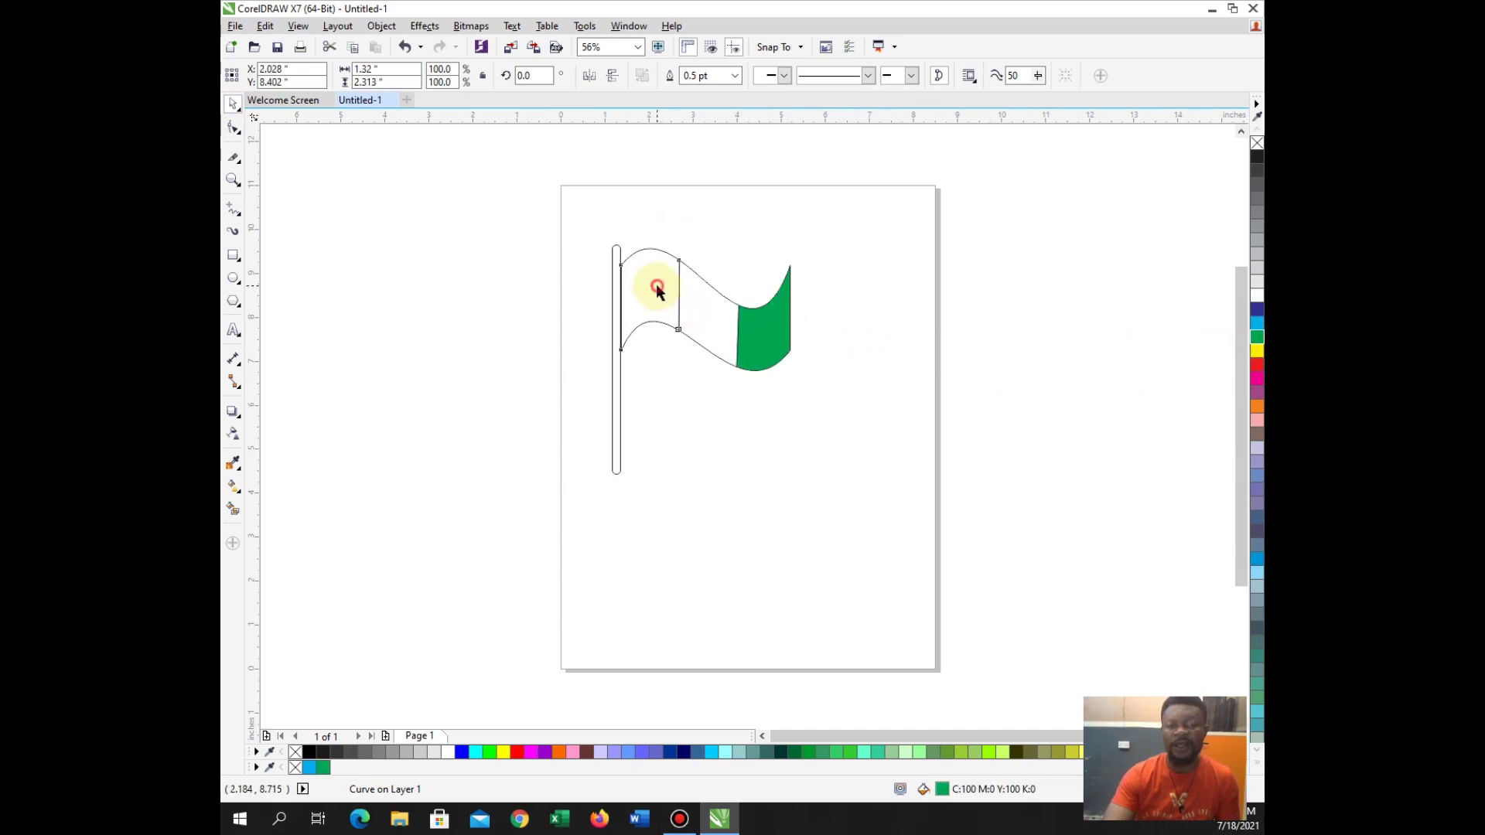
left_click(1256, 338)
left_click_drag(843, 396, 614, 235)
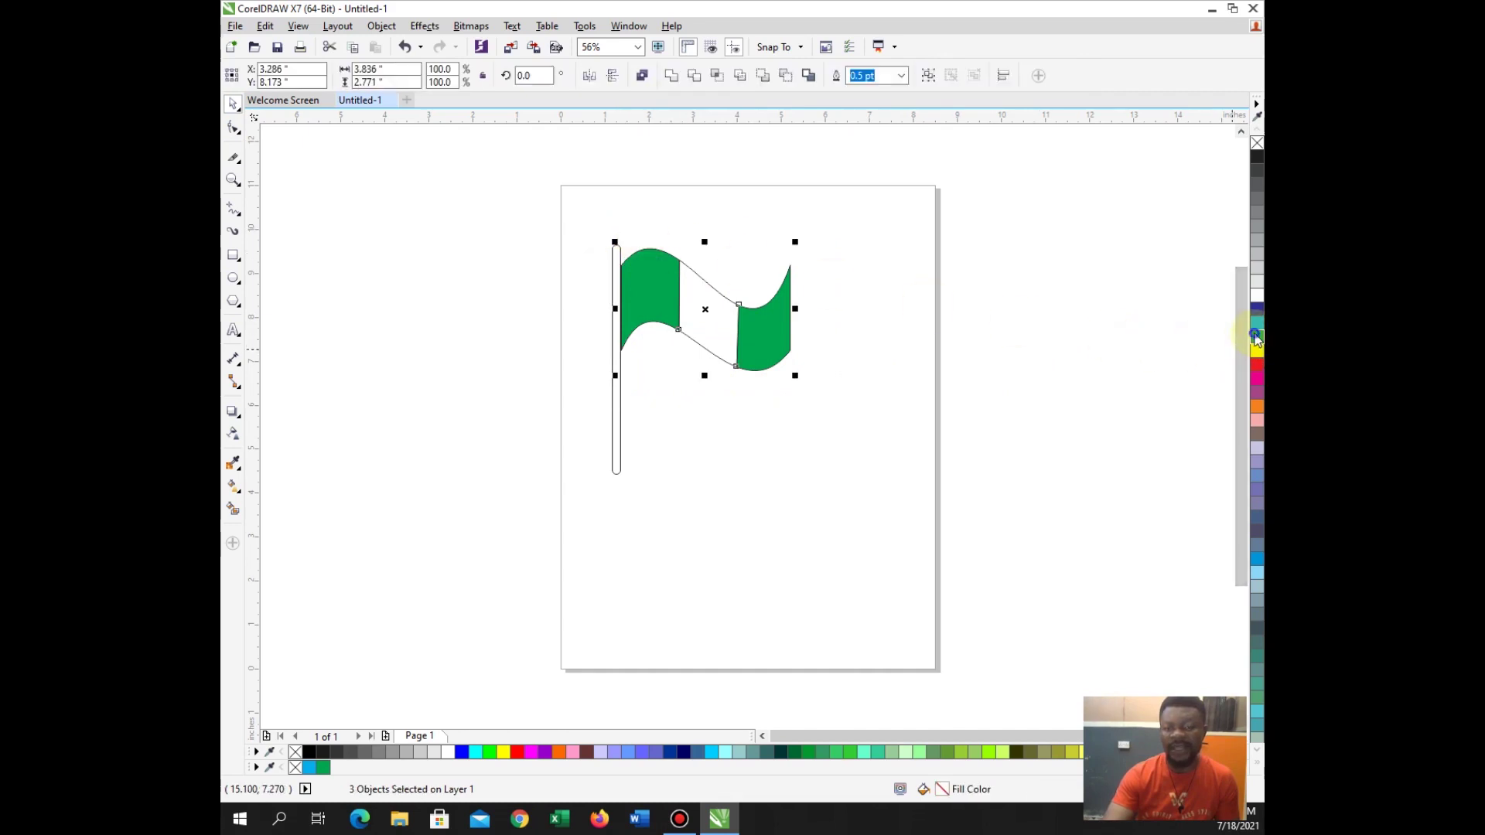
left_click(1015, 358)
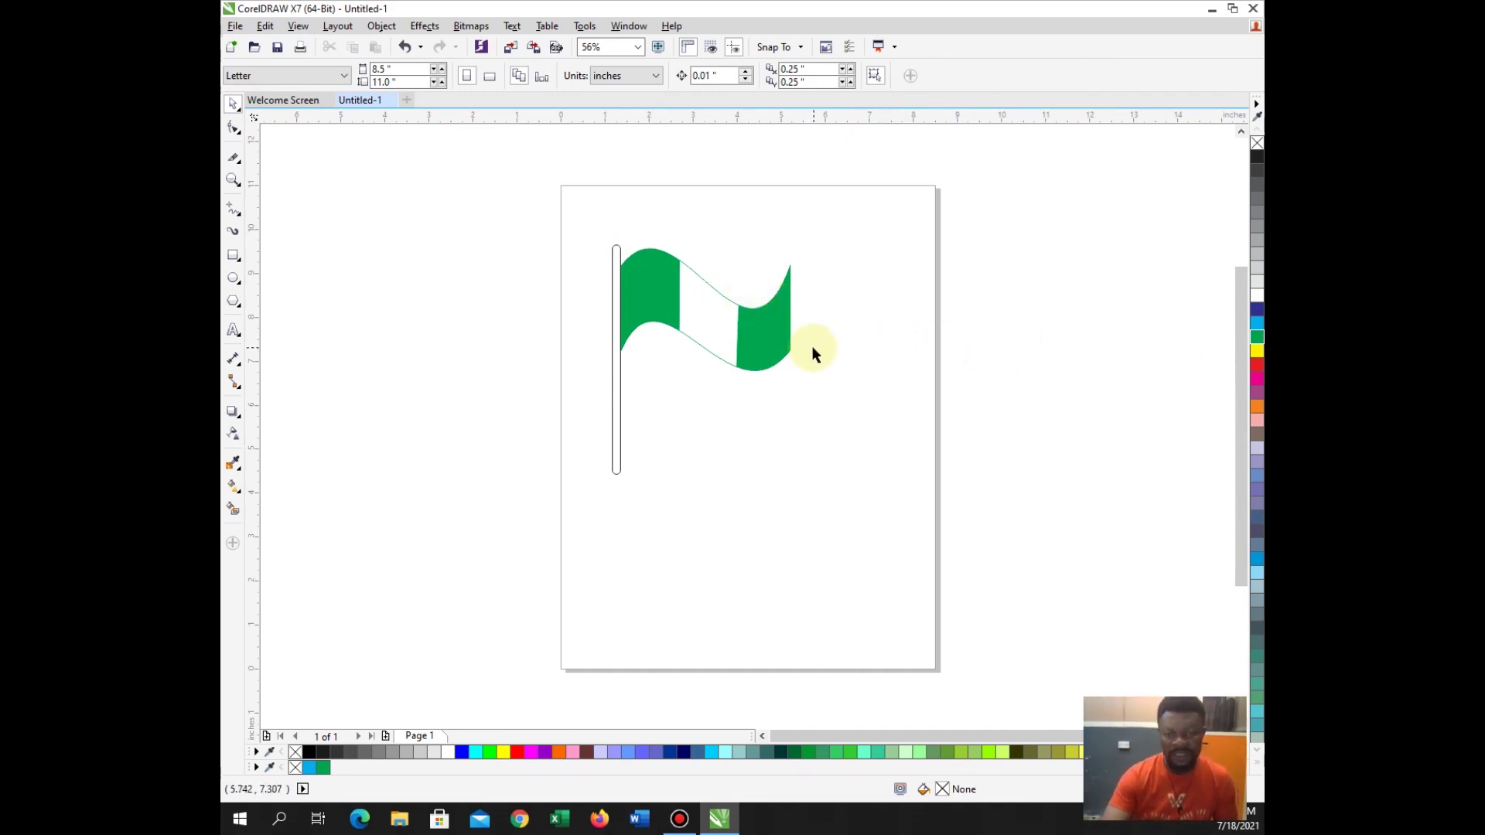
- Fill the flagpole with green and change it to a green-to-white linear fountain fill
left_click(618, 362)
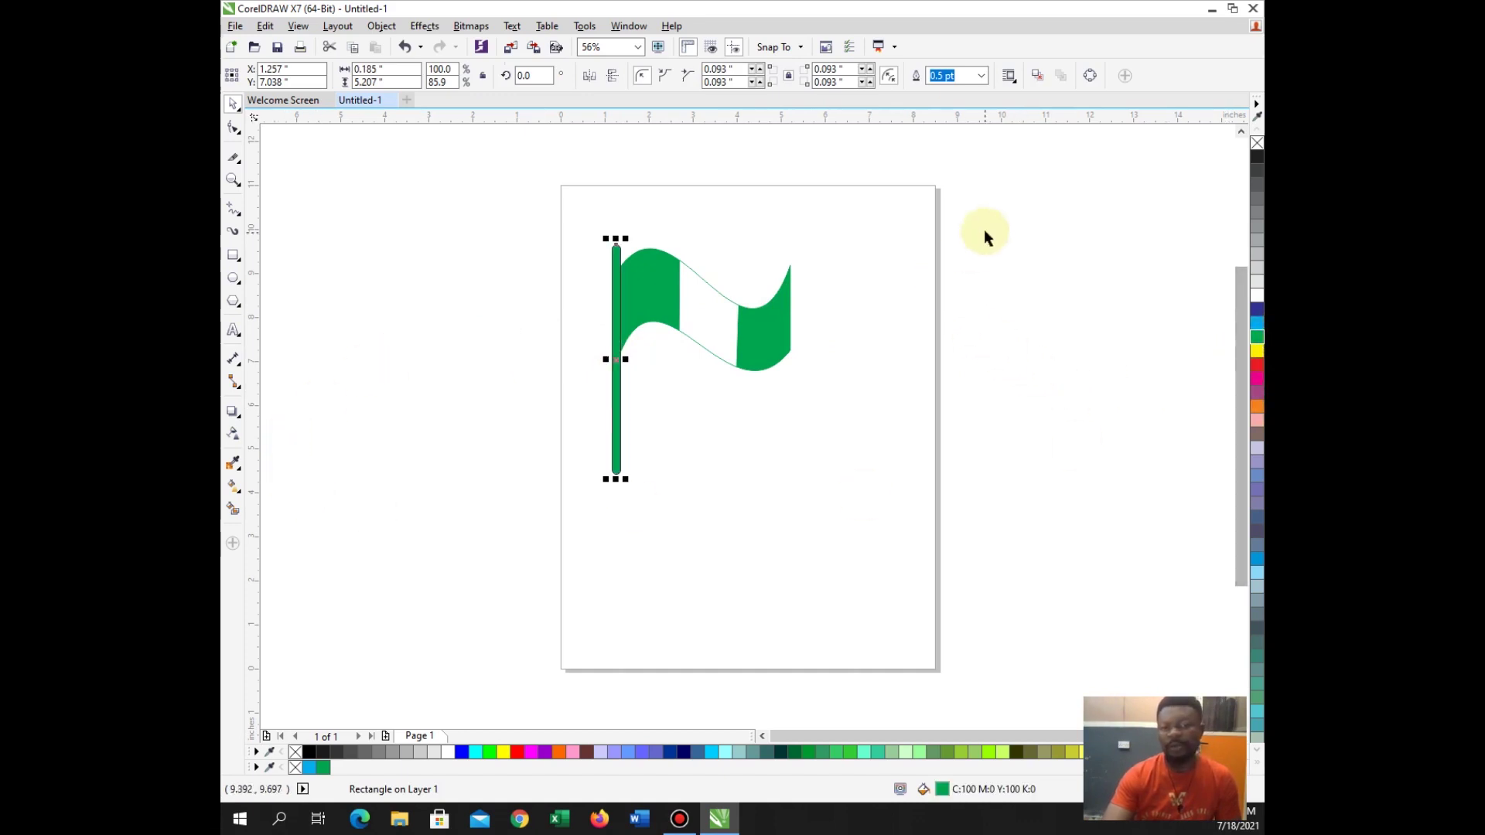
left_click(888, 262)
left_click(620, 416)
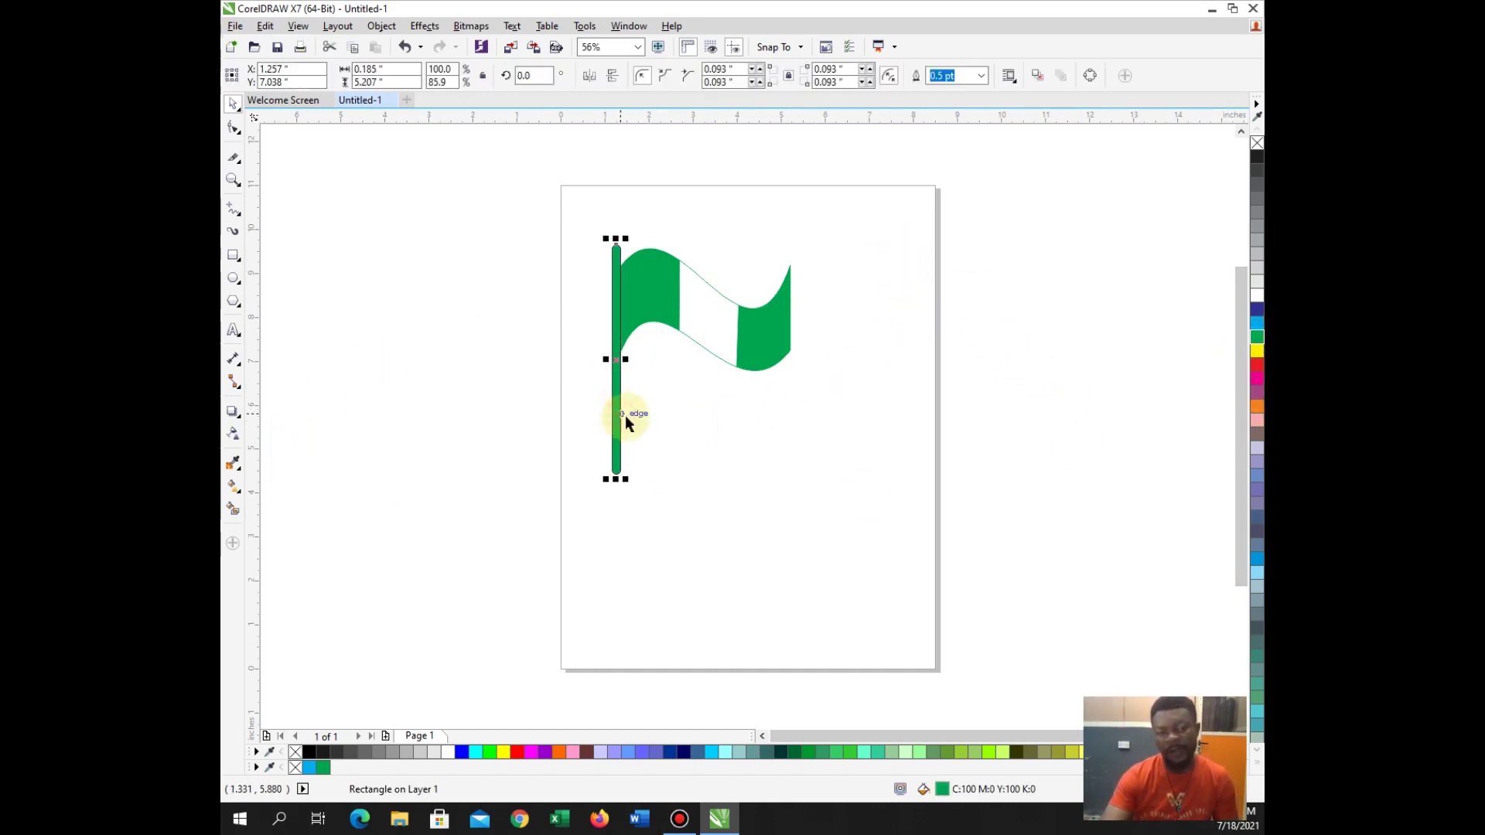
left_click(242, 495)
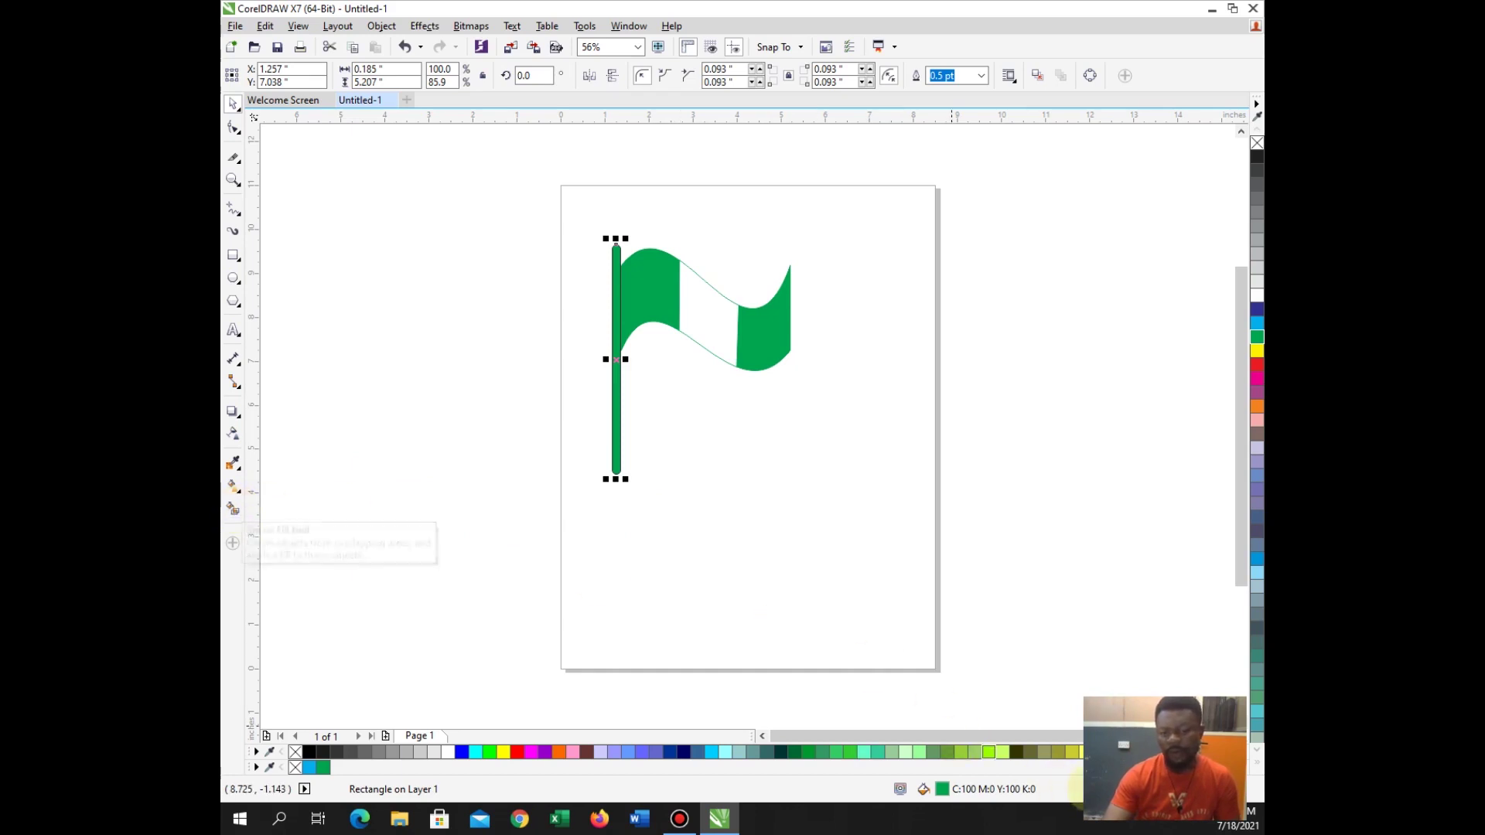
double_click(971, 796)
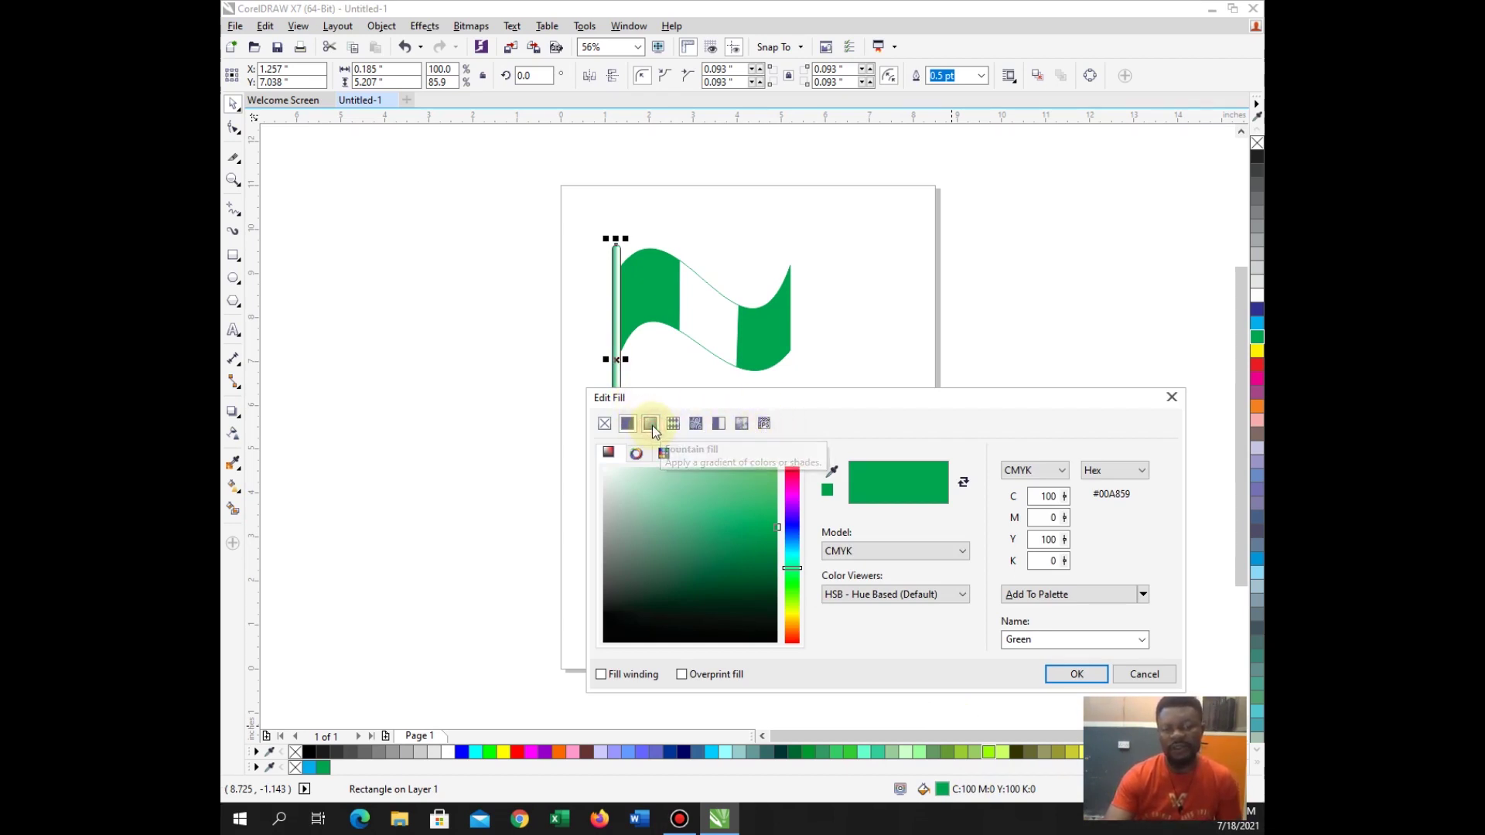
left_click(651, 424)
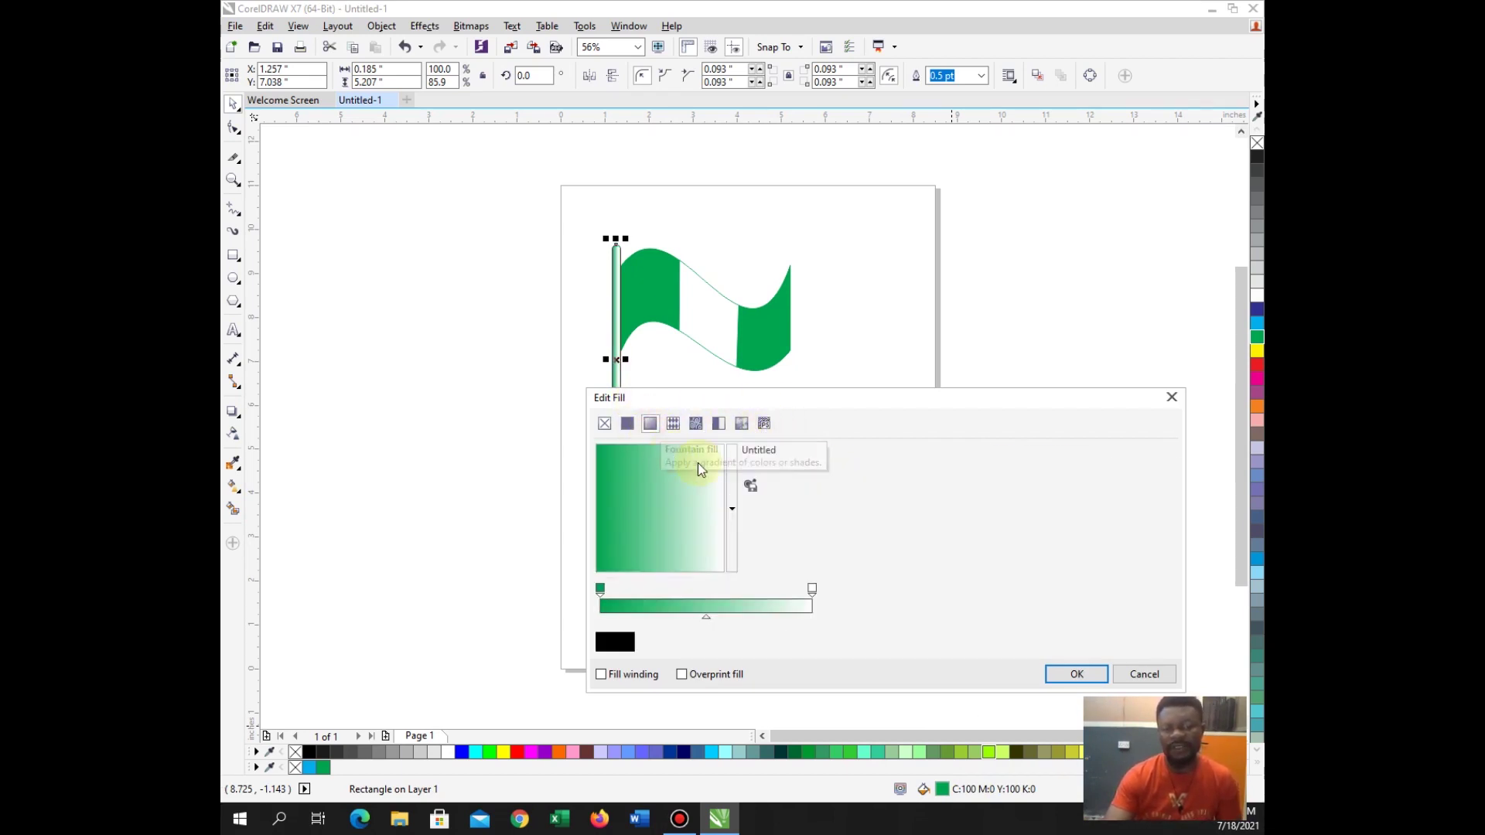
left_click(601, 589)
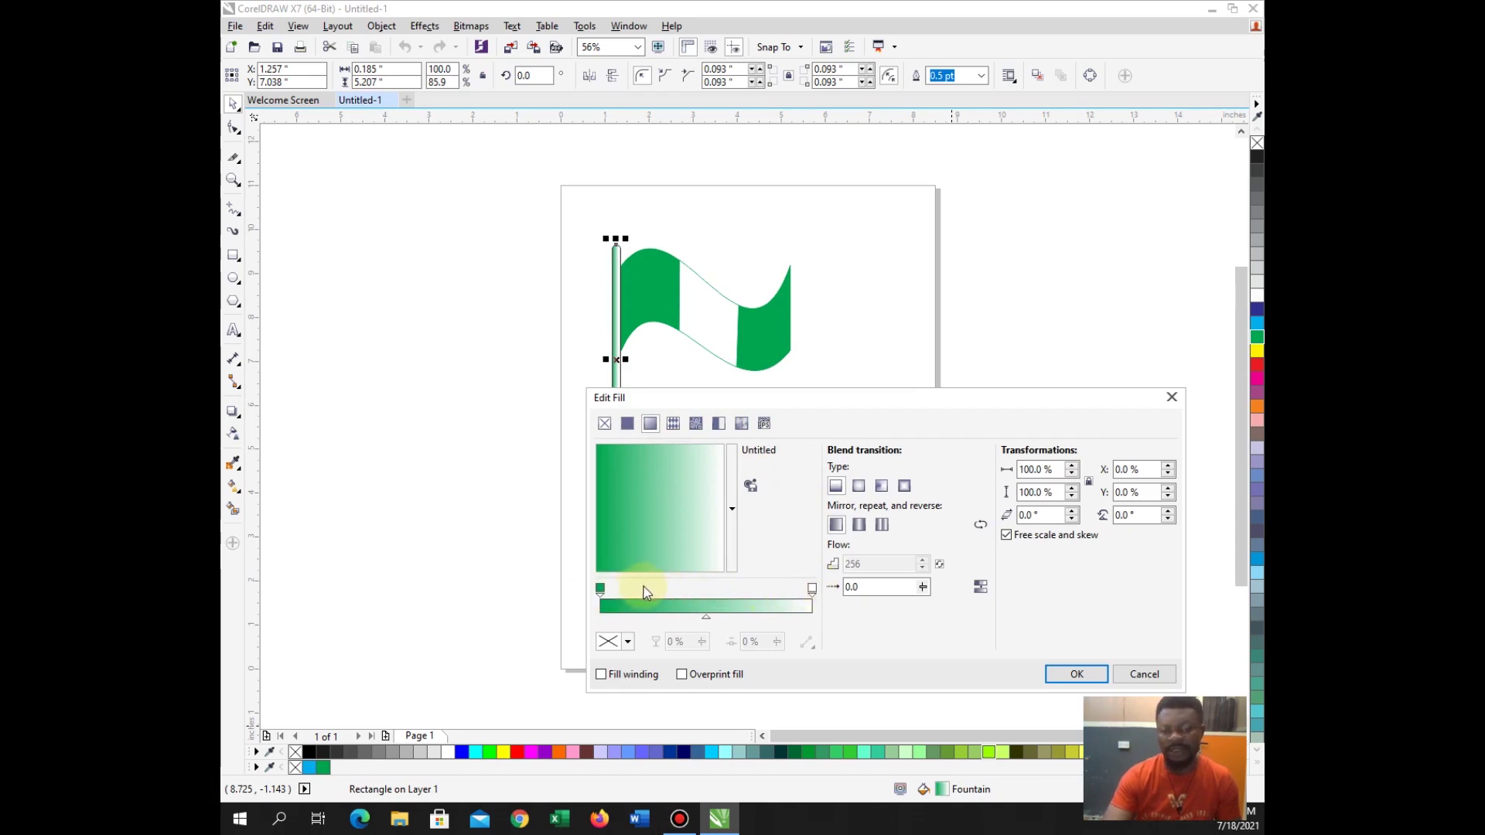
left_click(1076, 673)
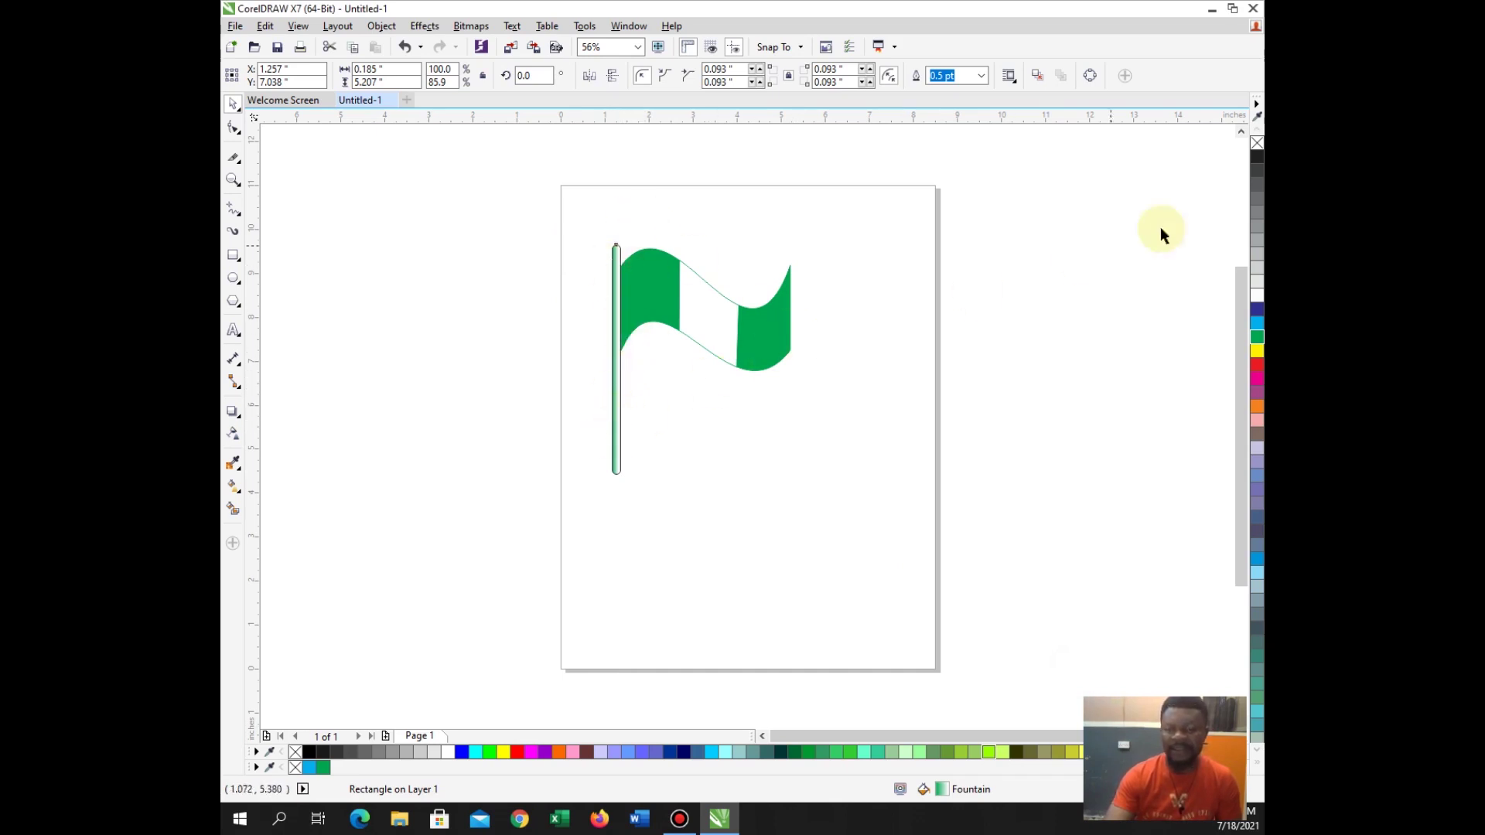
- Remove the outline from the gradient-filled flagpole
right_click(1238, 144)
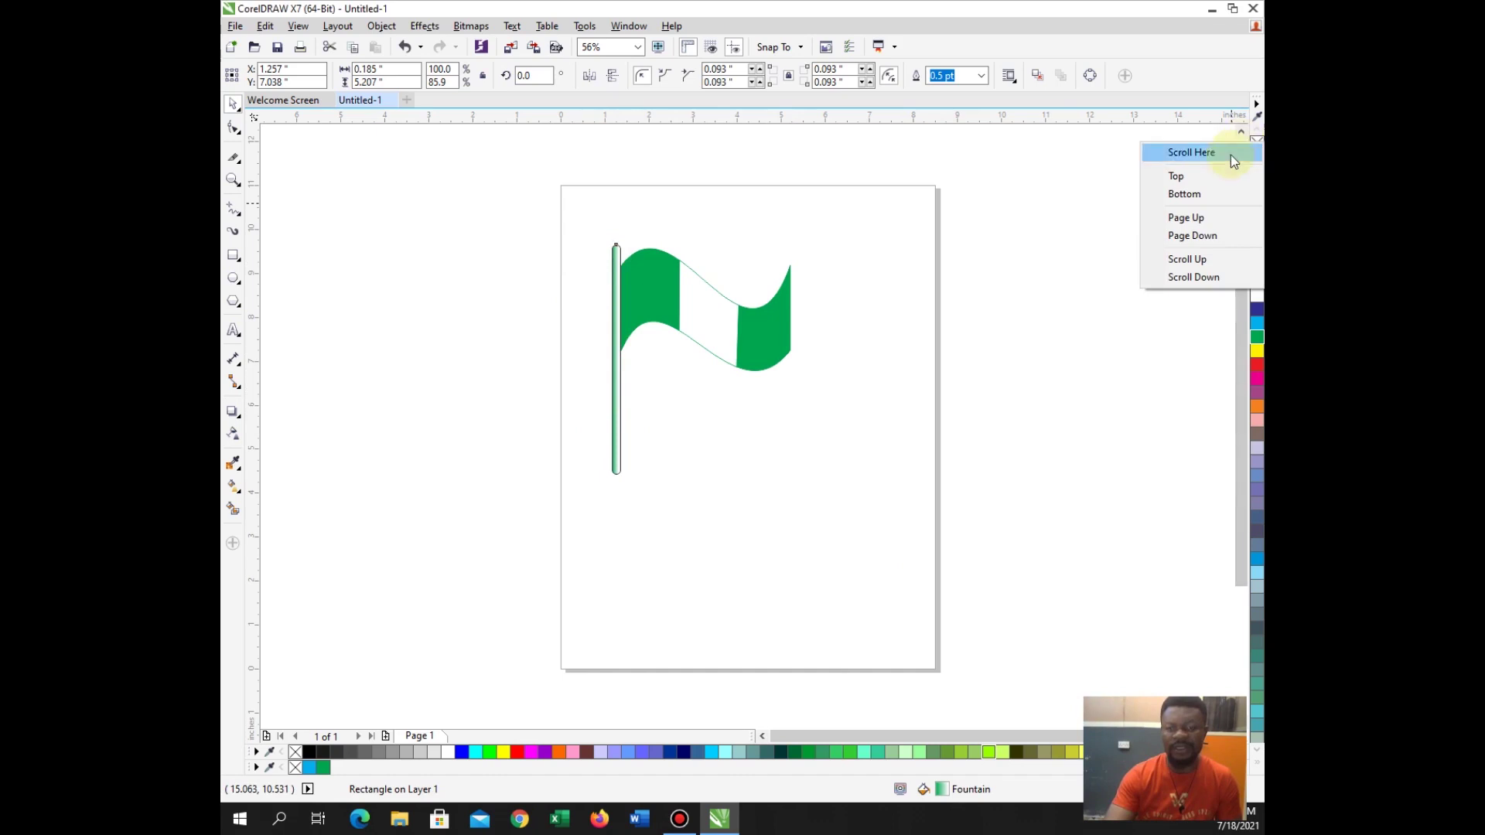
left_click(617, 269)
left_click(617, 269)
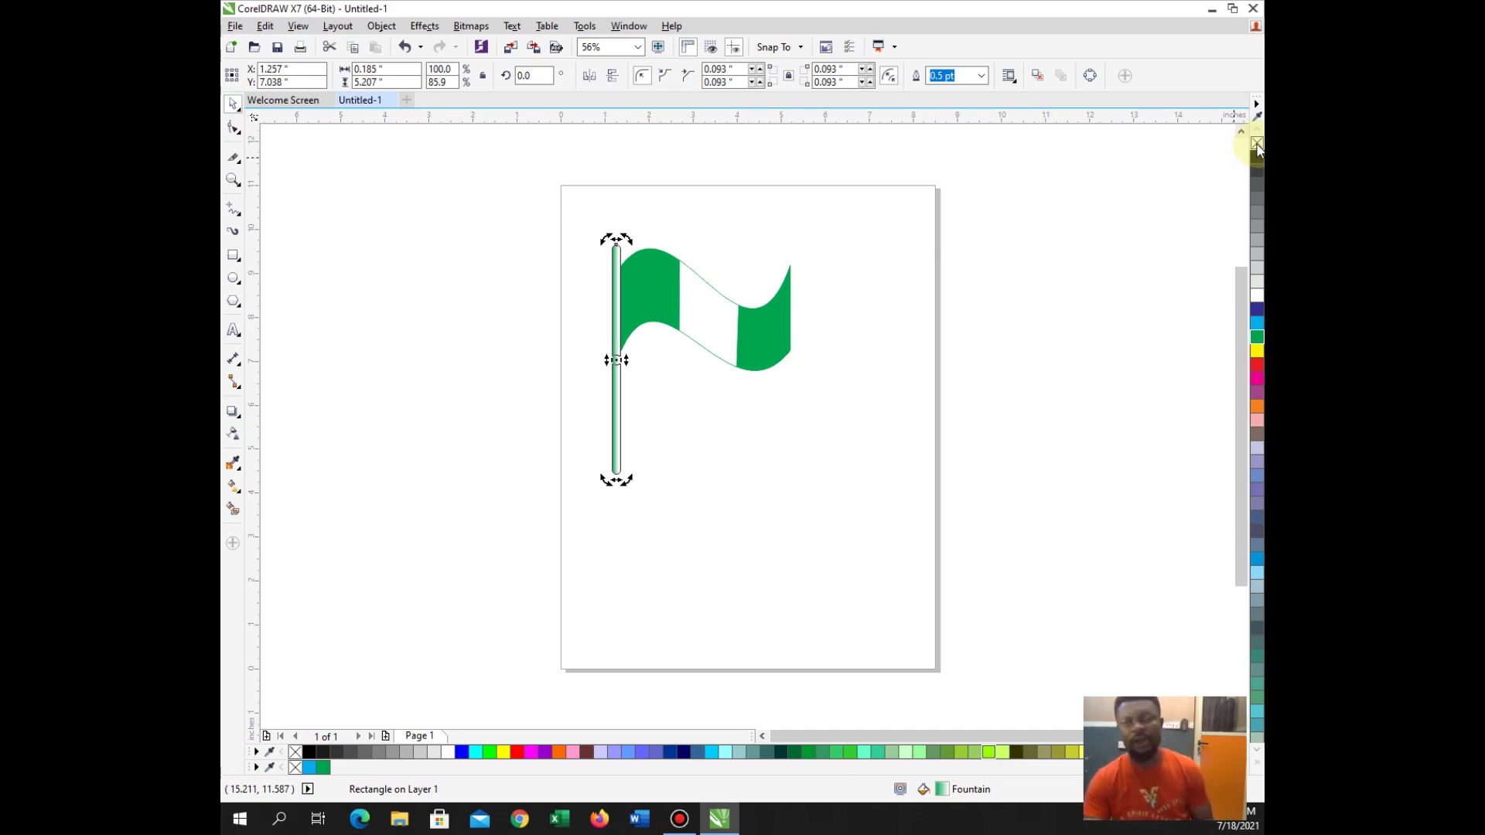
right_click(297, 755)
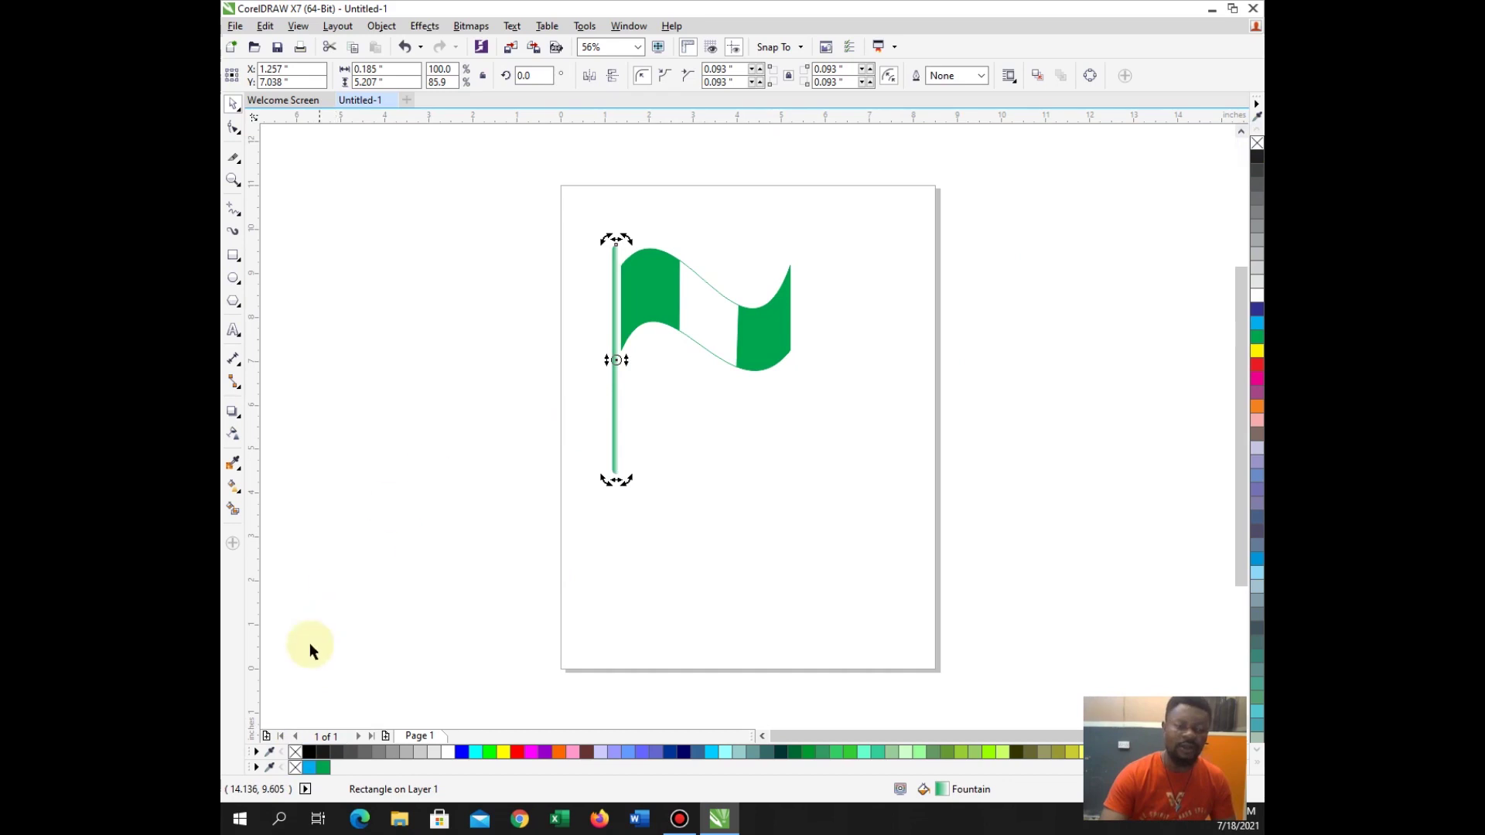
left_click(534, 379)
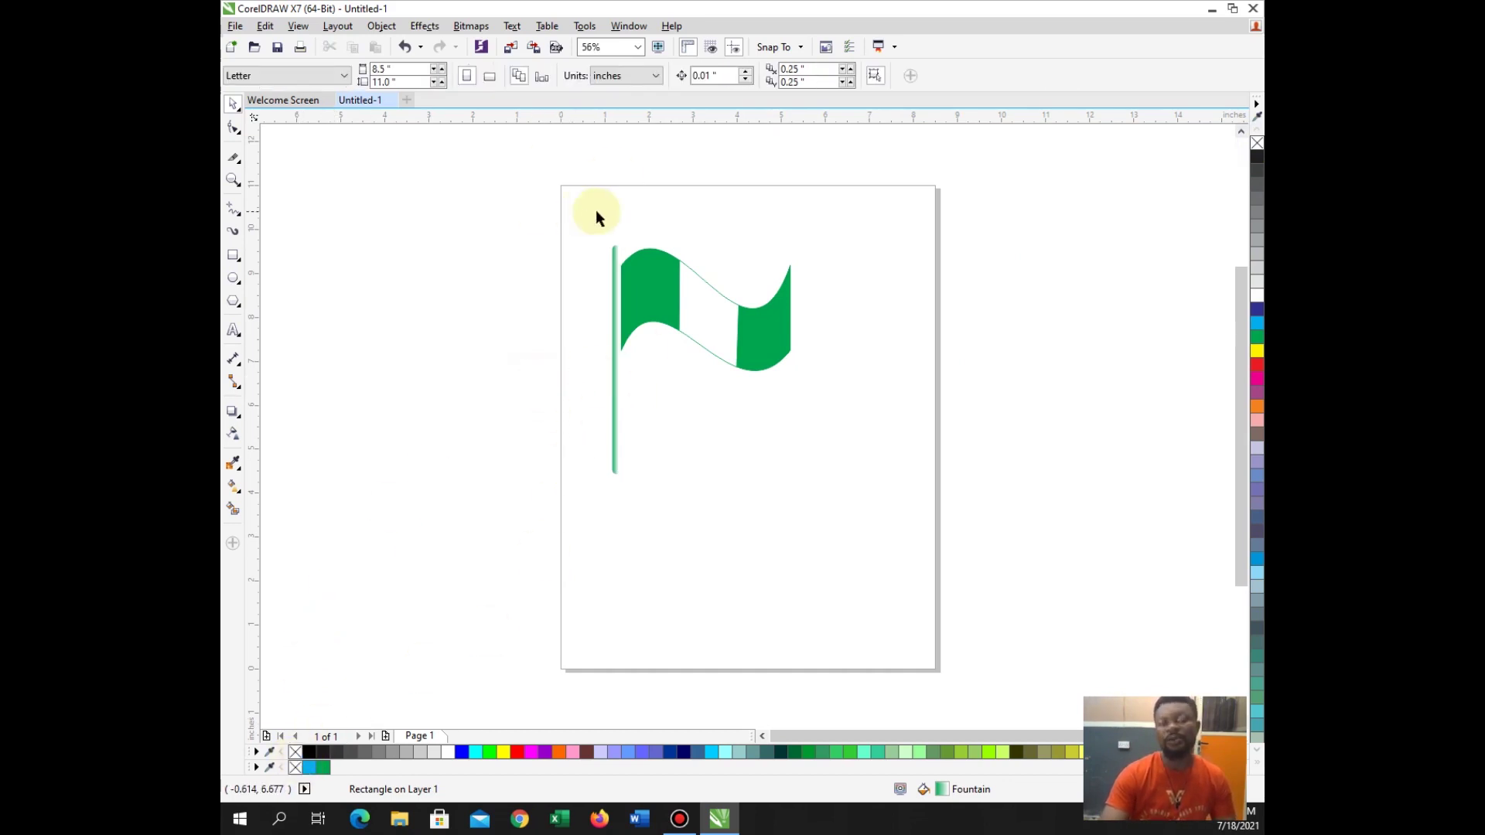
- Draw a circle about 0.42 in across over the tip of the flagpole and turn off snapping to objects
left_click(233, 278)
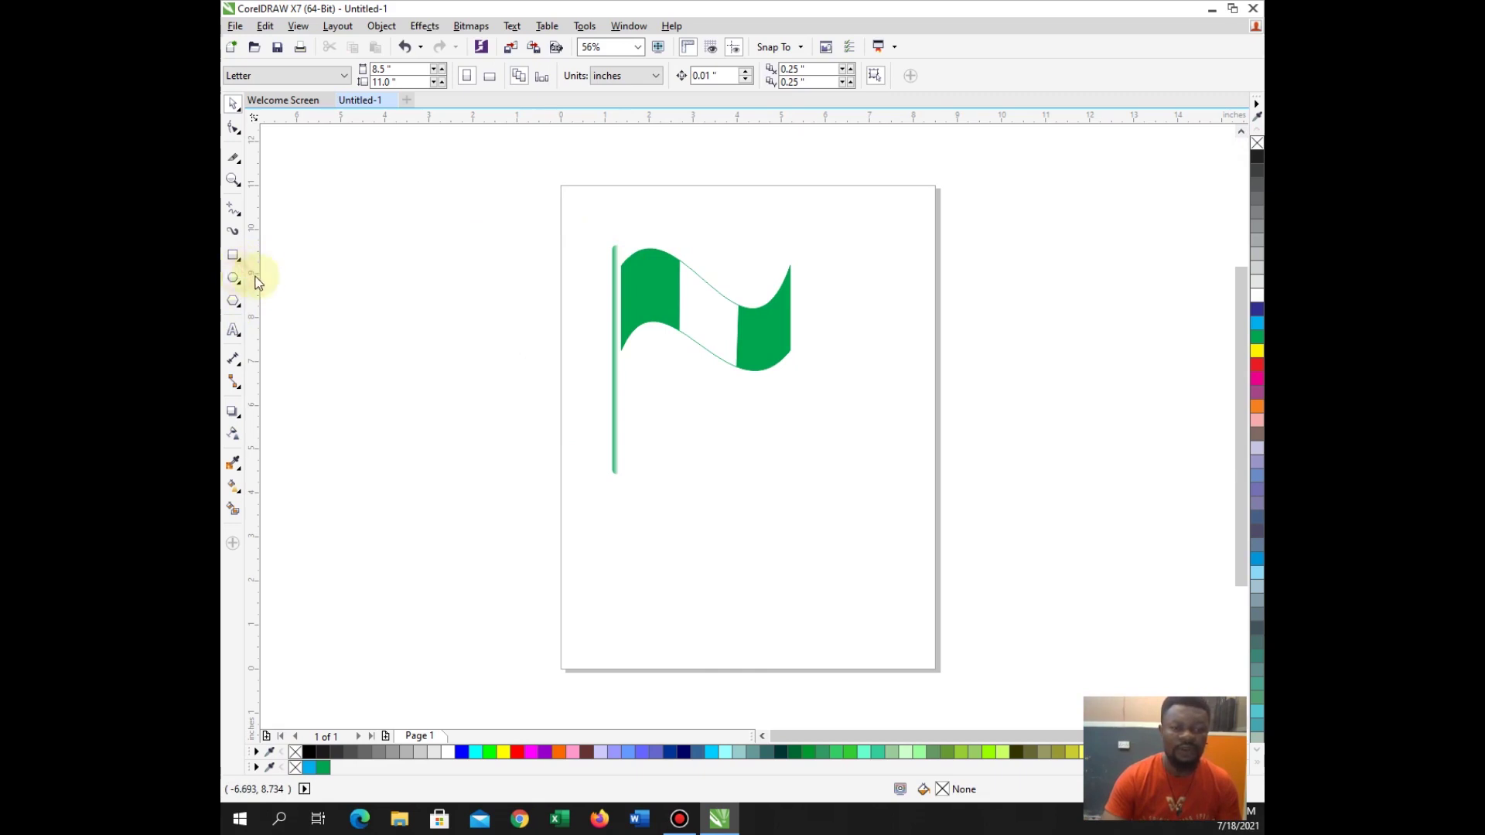
left_click_drag(608, 239, 628, 259)
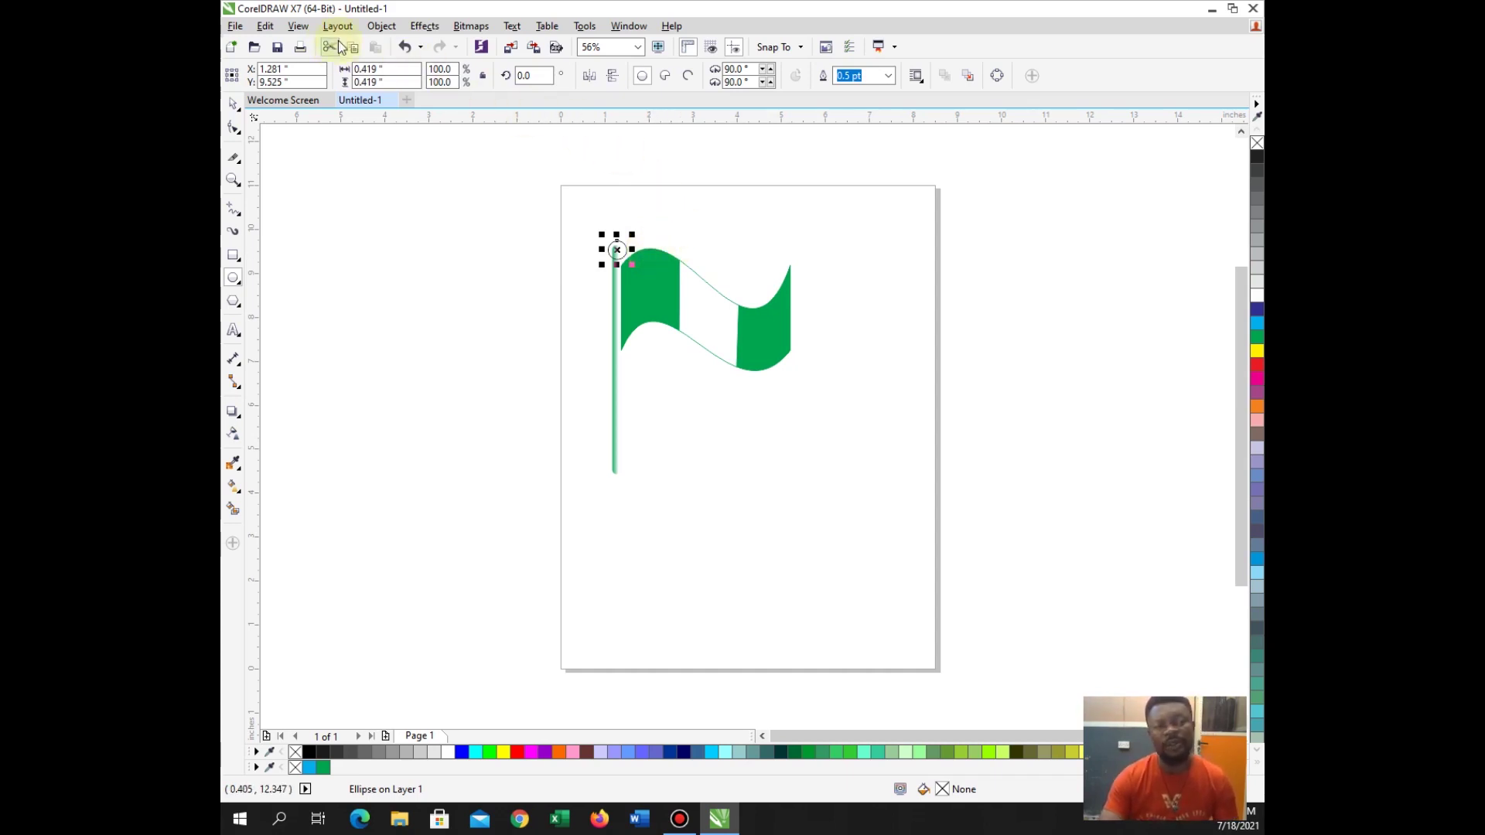
left_click(298, 25)
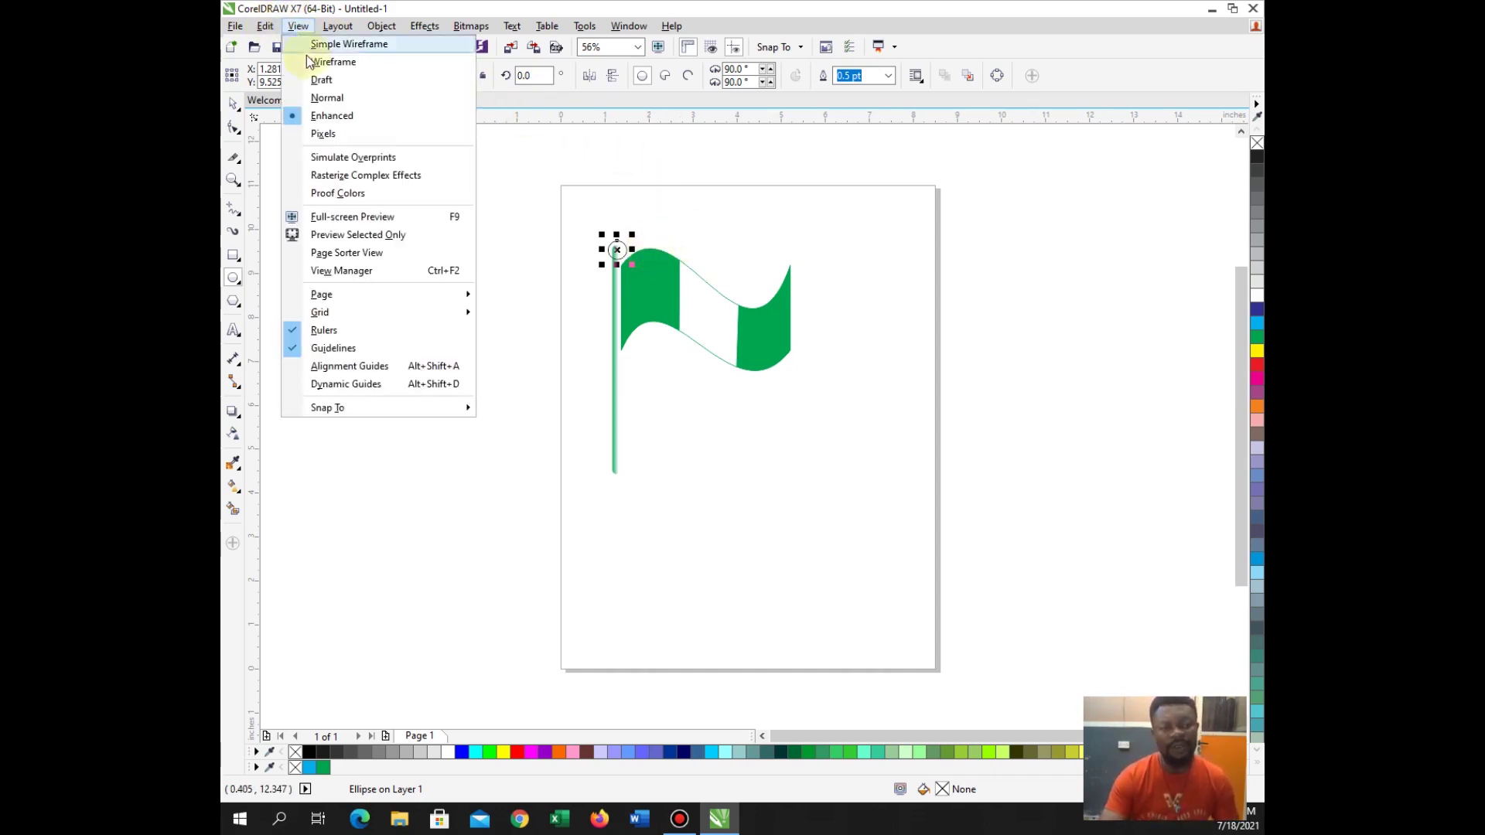
mouse_move(393, 419)
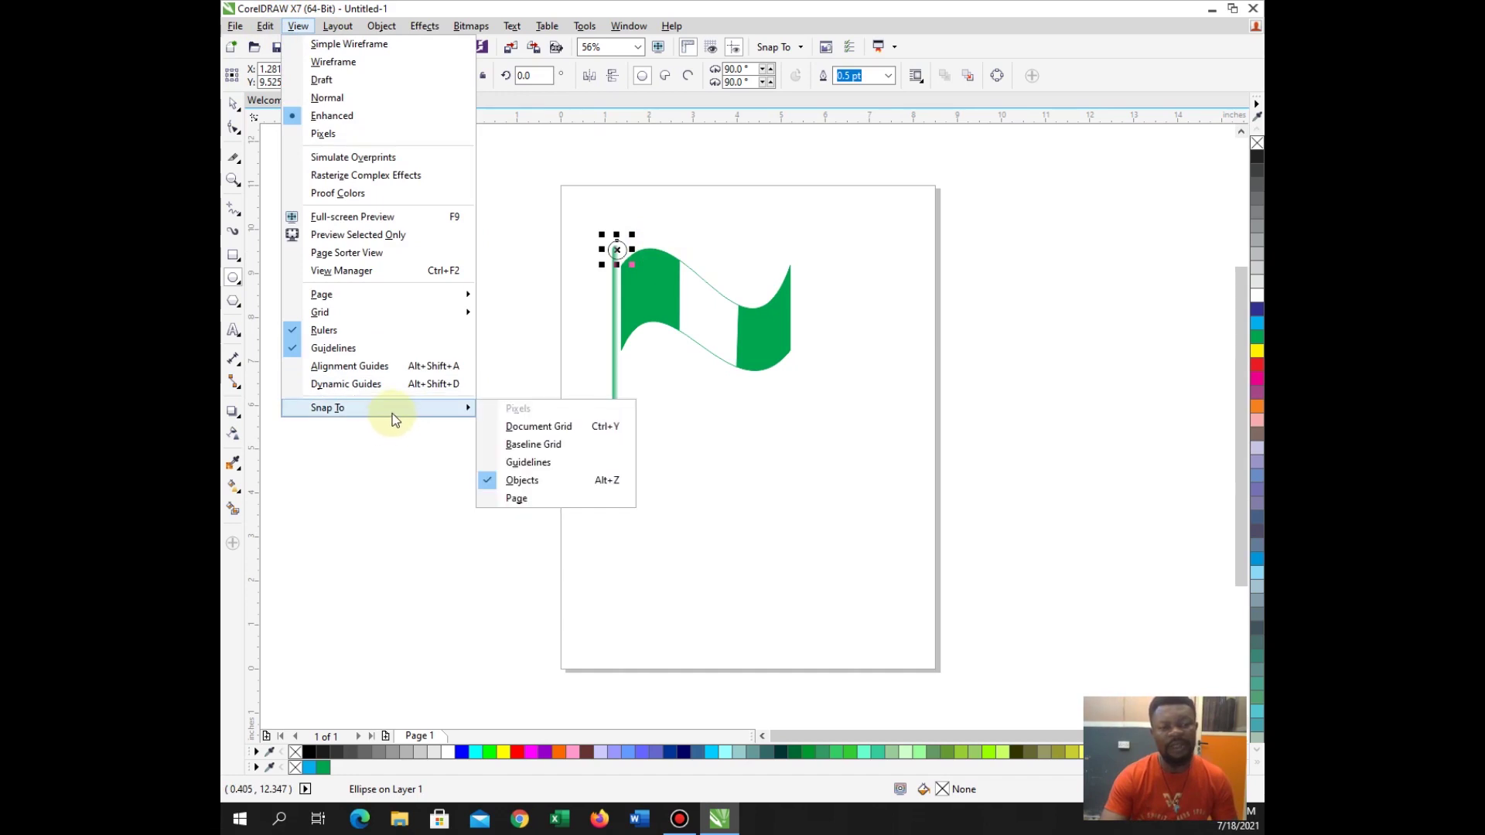
left_click(529, 484)
mouse_move(1064, 264)
left_mouse_down()
mouse_move(1104, 315)
mouse_move(1132, 318)
left_mouse_up()
key("Delete")
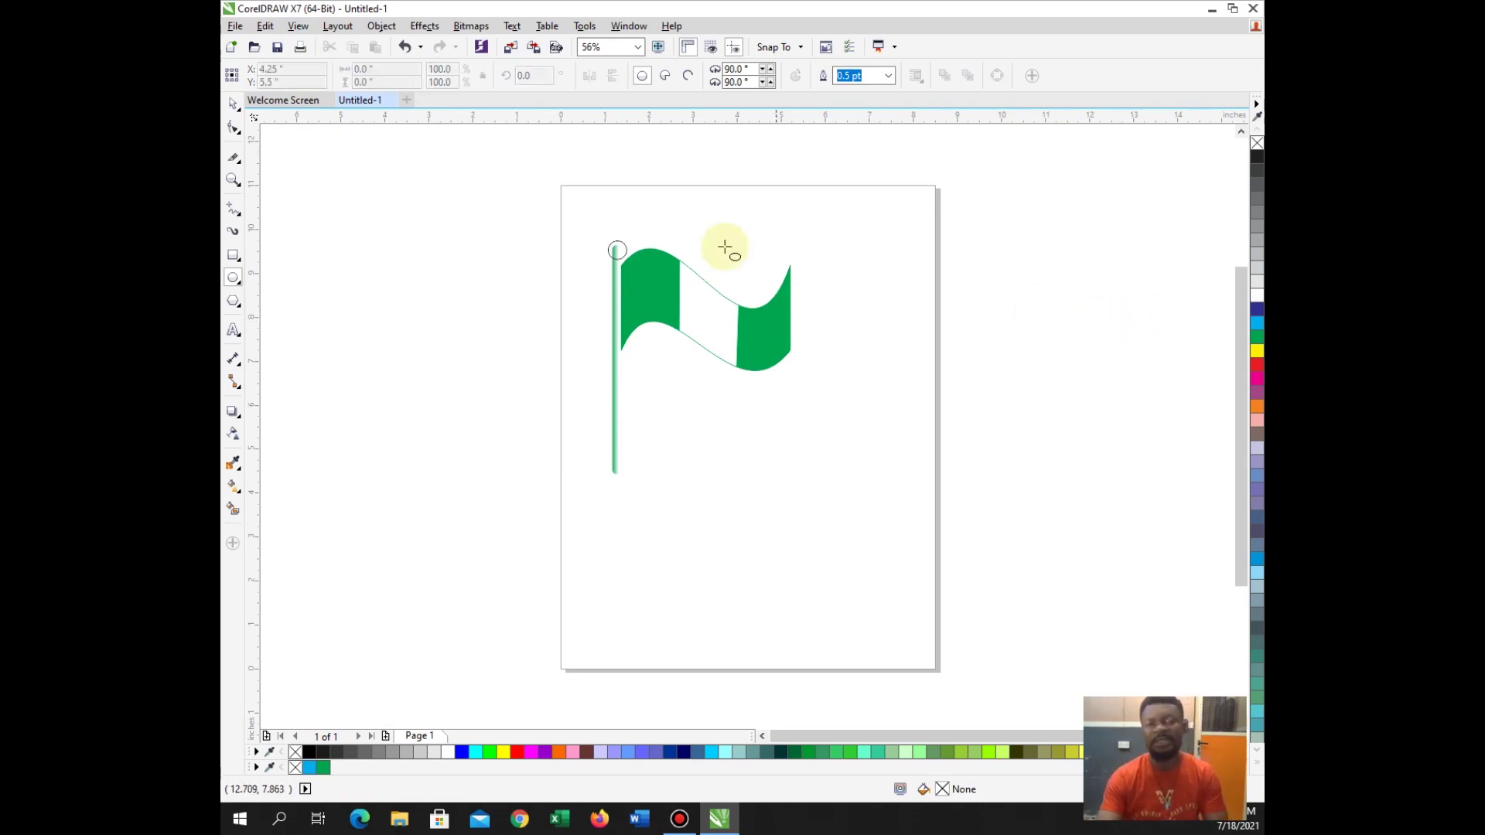
- Shrink the circle to about 0.35 in across and centre it horizontally on the flagpole
left_click(240, 105)
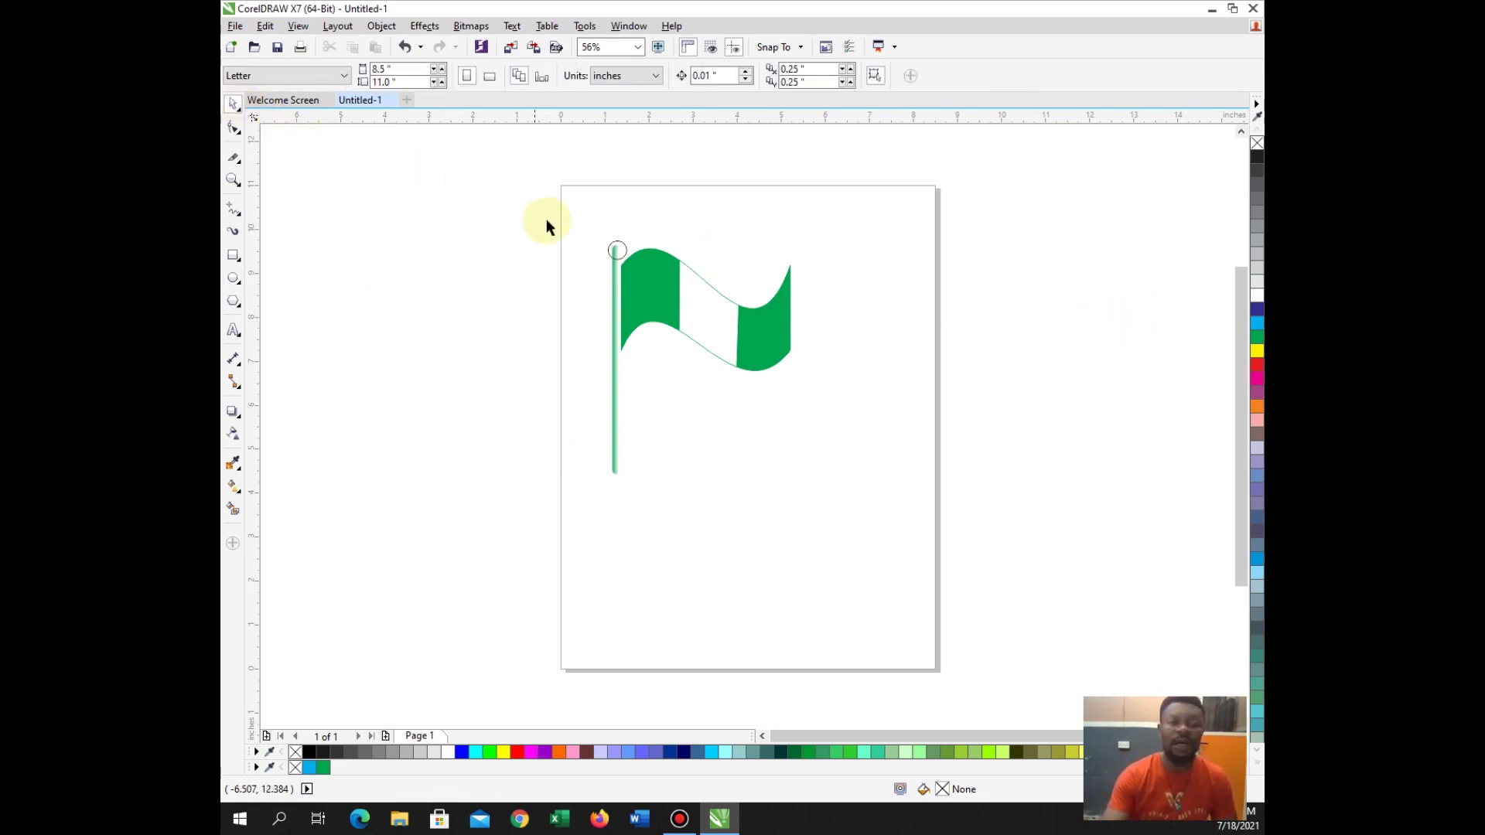
left_click(621, 252)
left_click_drag(632, 264, 628, 260)
left_click(621, 255)
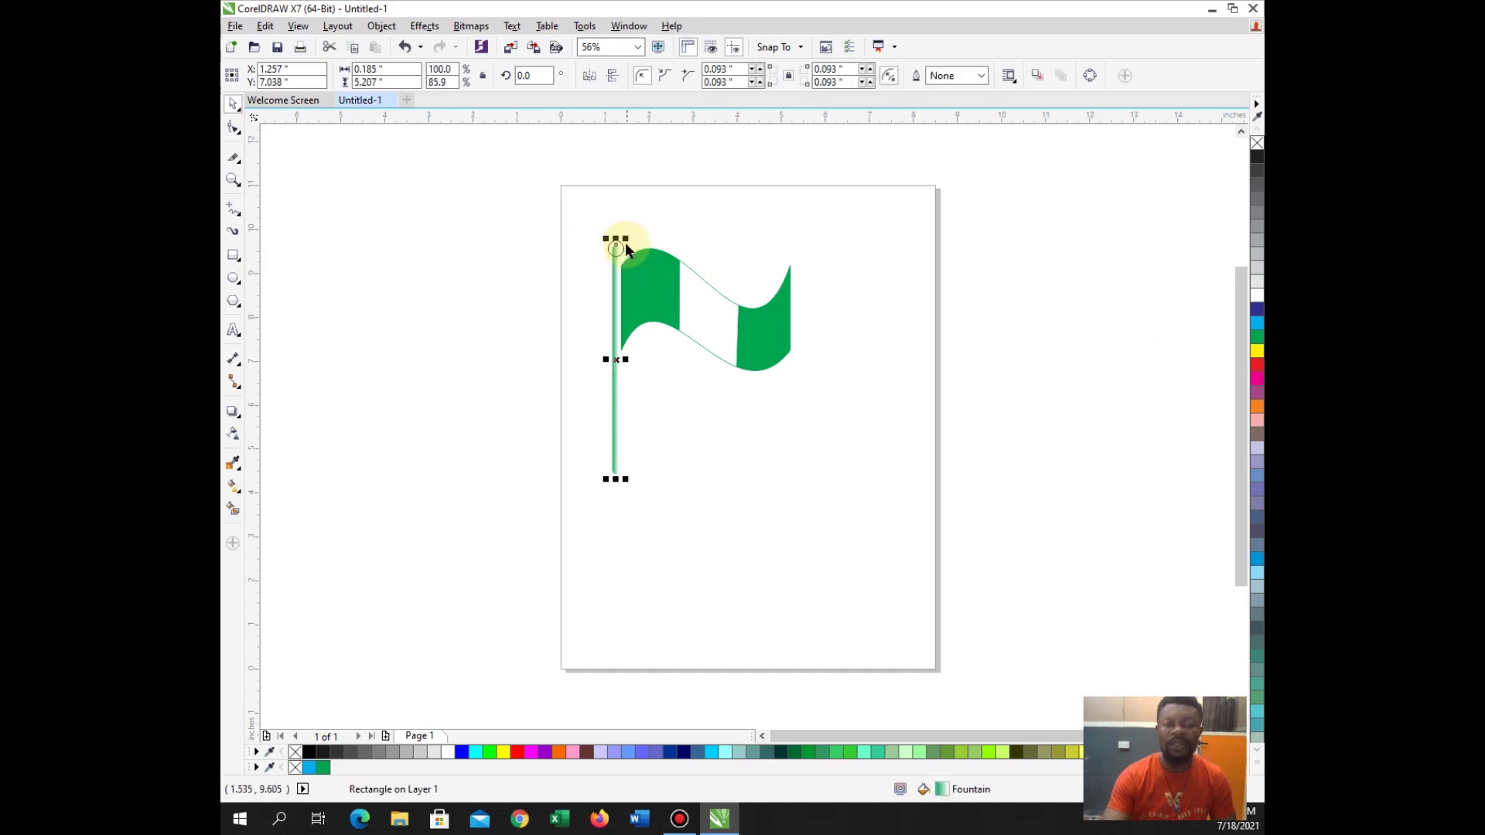
left_click(623, 244)
left_click(619, 246)
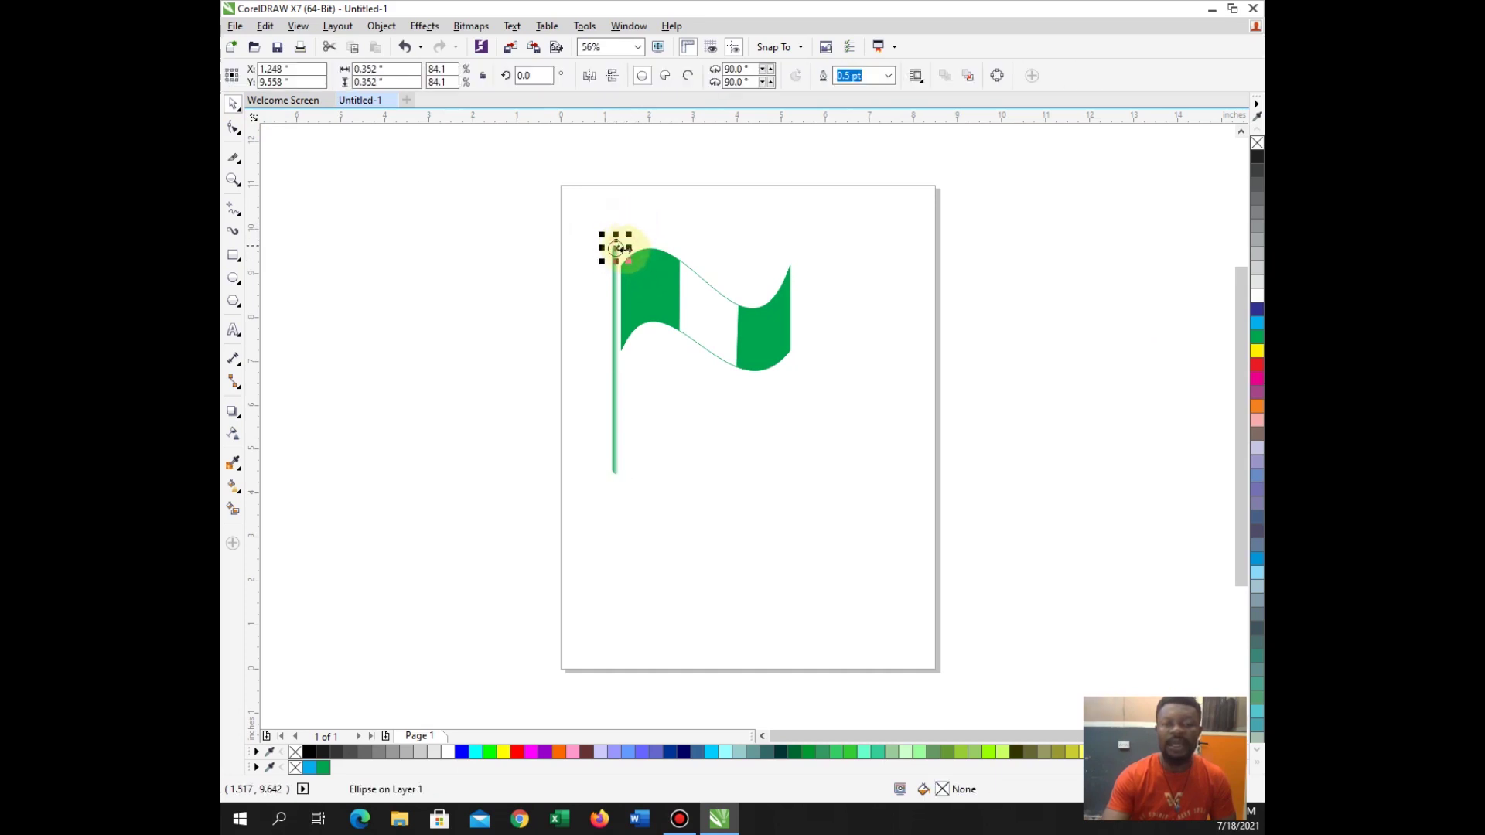
left_click(615, 290, "shift")
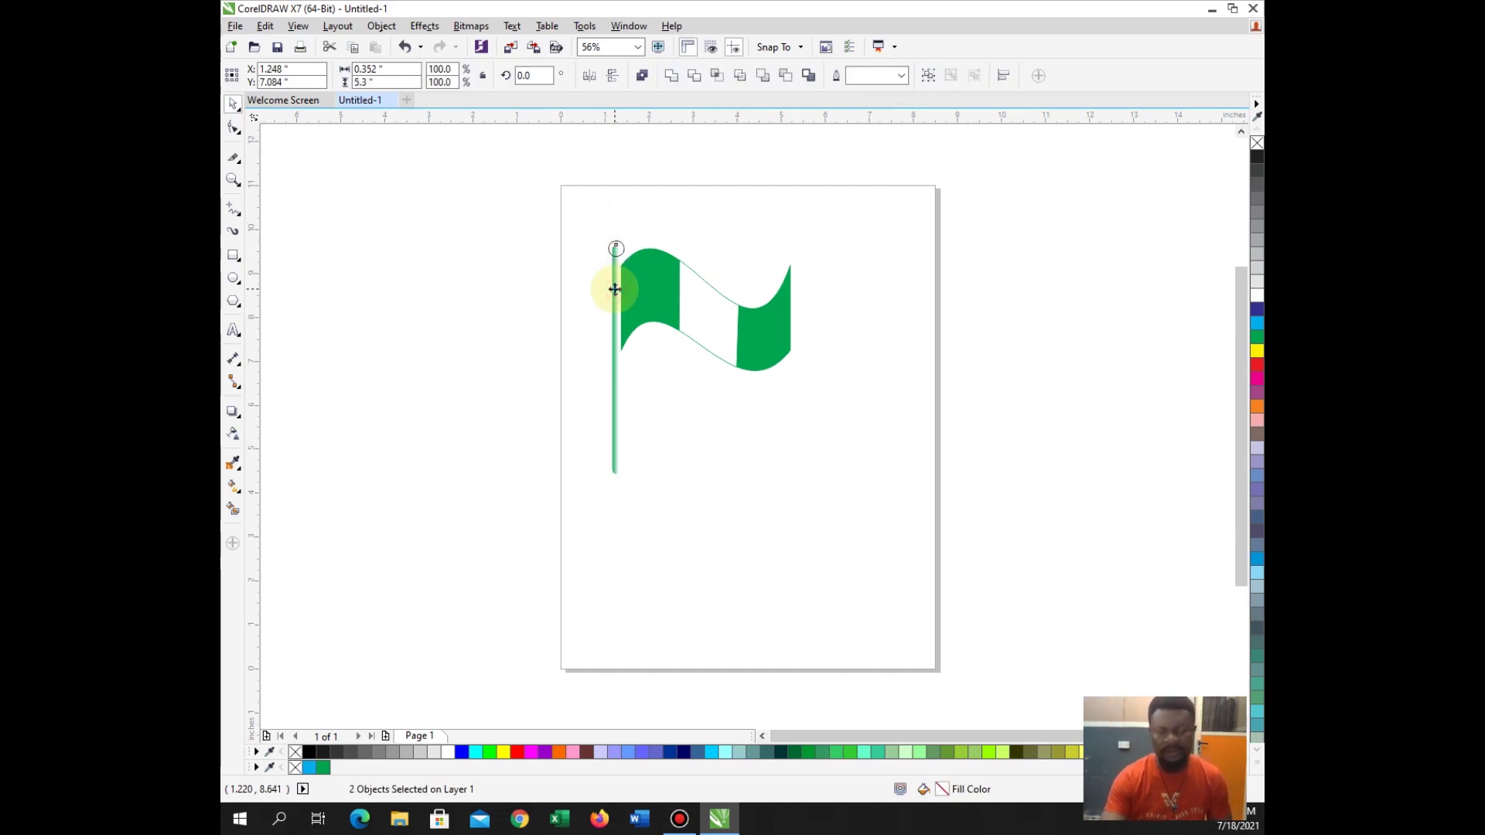
left_click(658, 225)
left_click(619, 250)
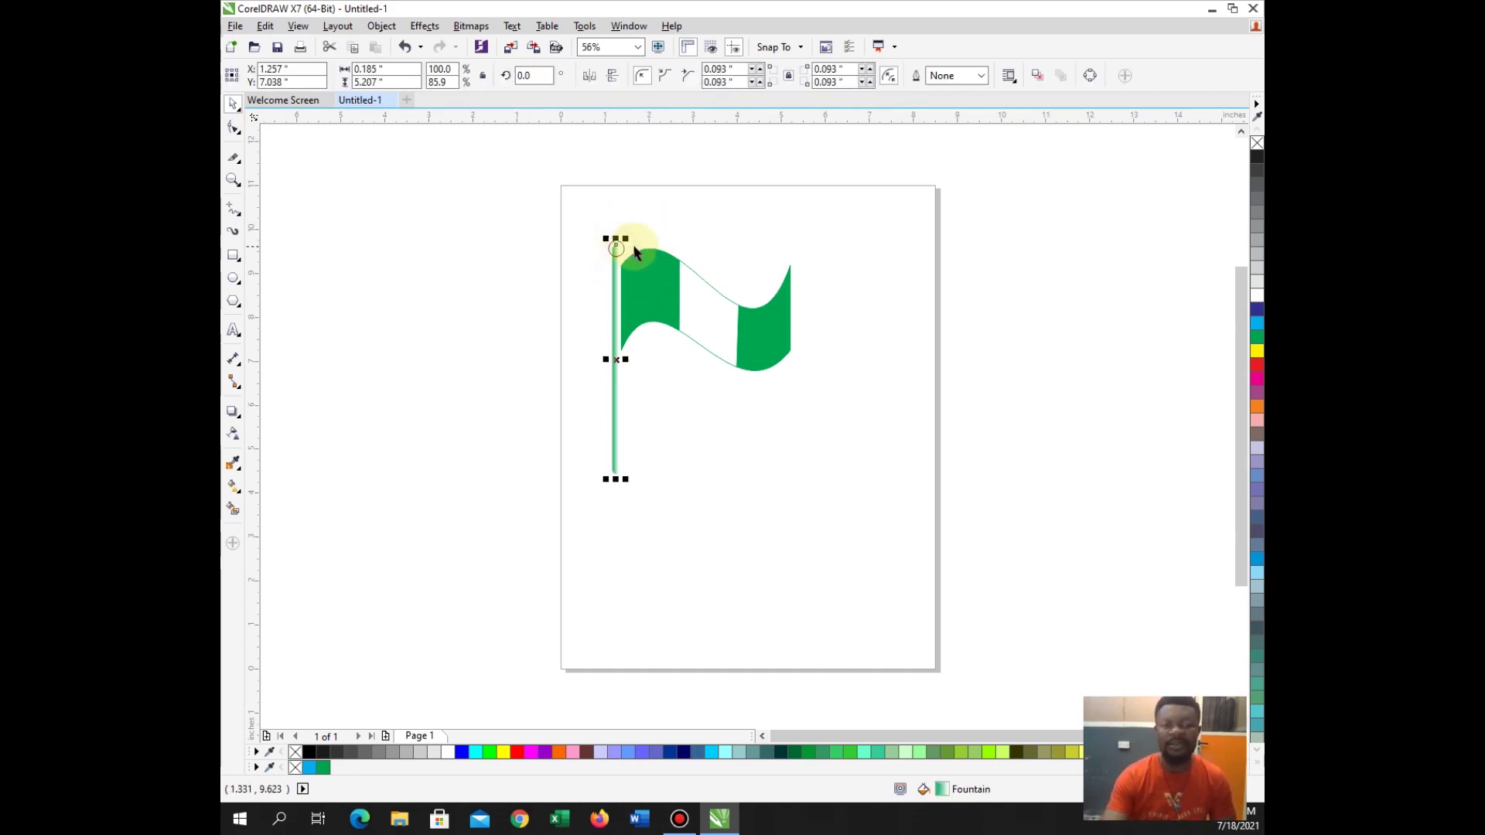
left_click(1257, 158)
left_click(1120, 216)
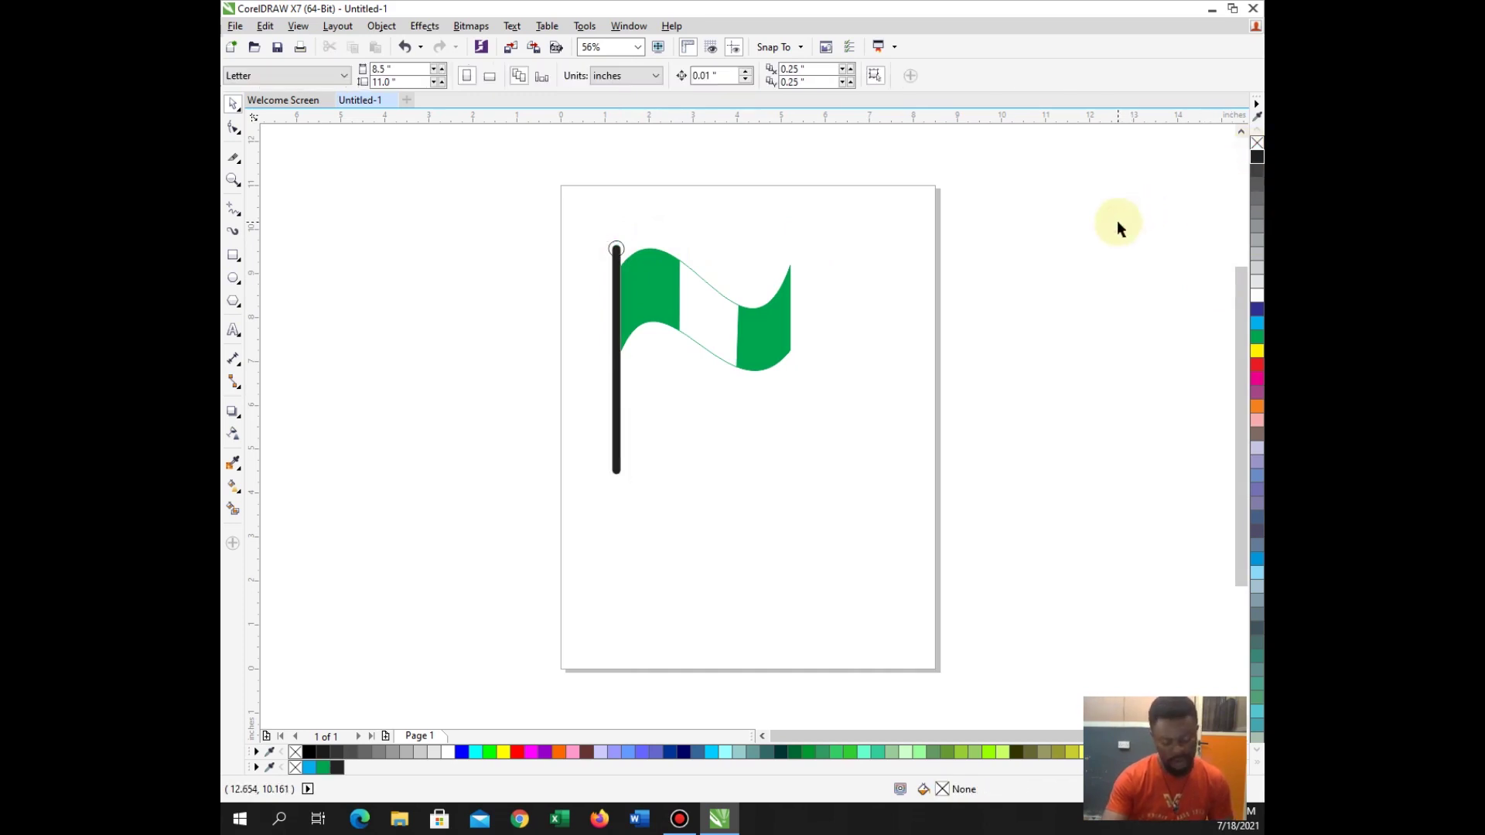
key("ctrl+z")
- Fill the circle at the tip of the flagpole with black
left_click_drag(580, 220, 658, 504)
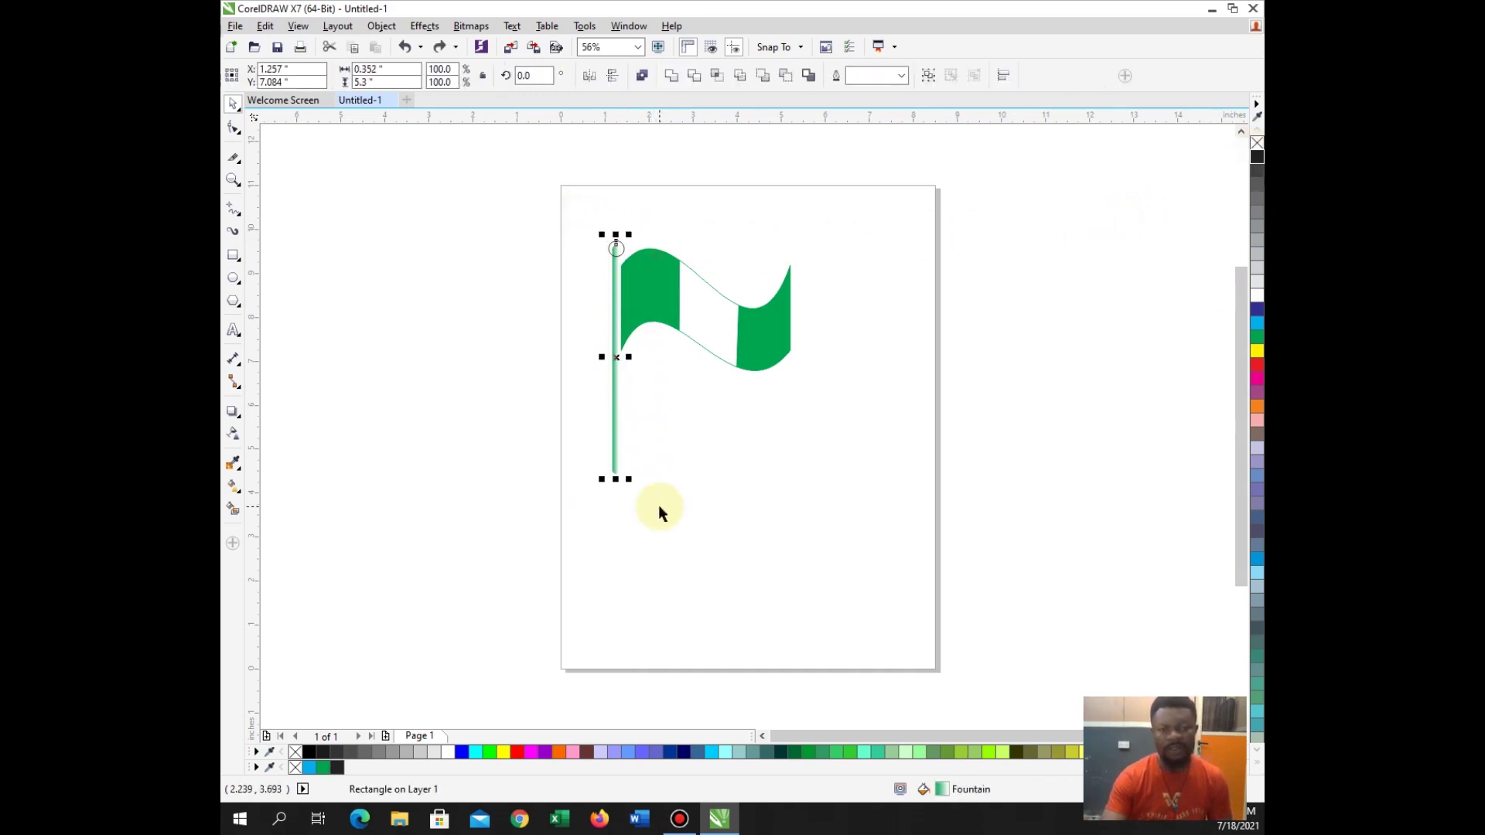
left_click(557, 315)
left_click(616, 246)
left_click(1257, 157)
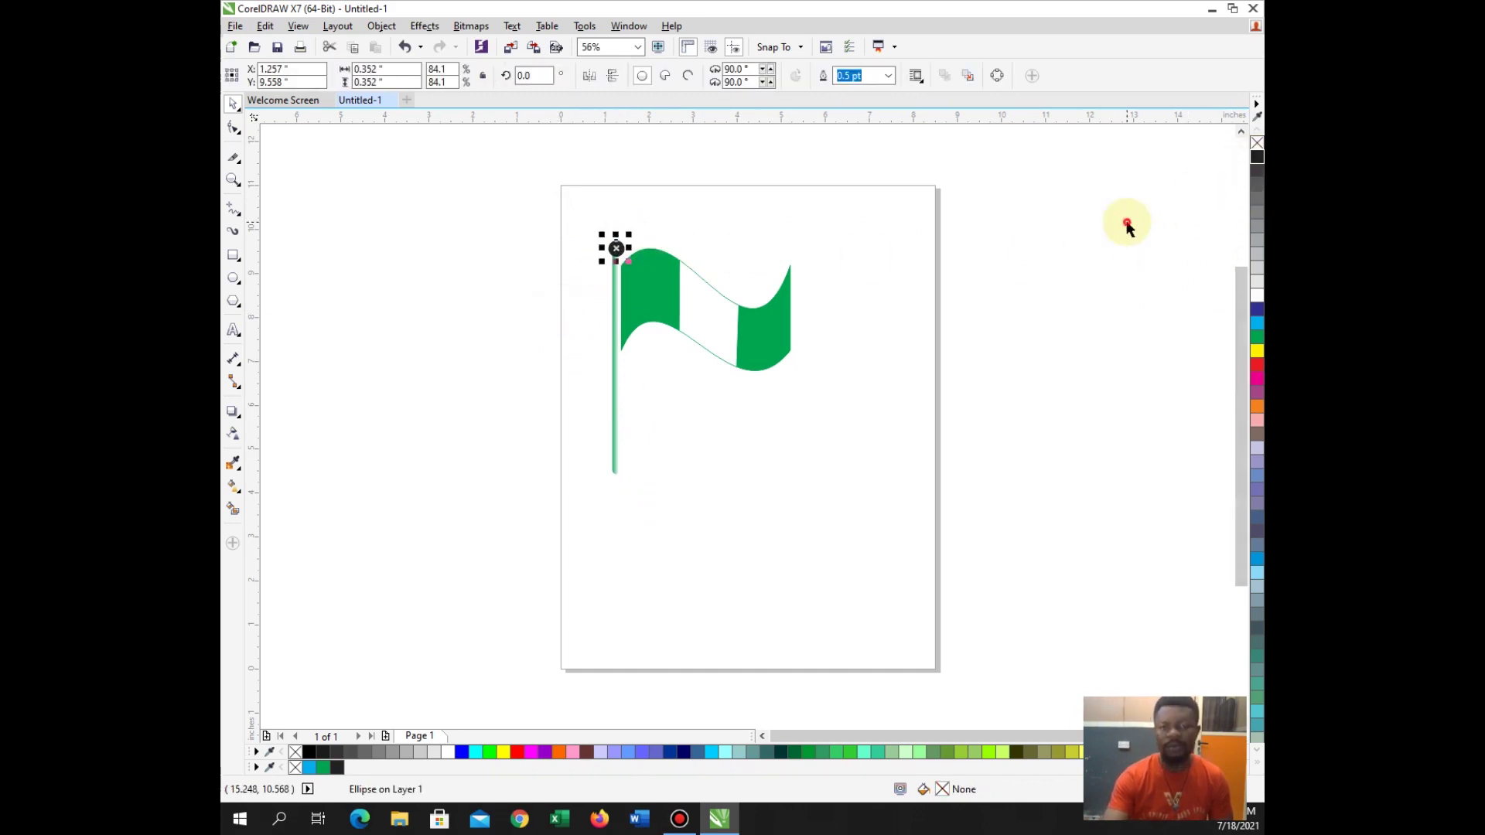
left_click(1139, 241)
- Group the circle, pole and three flag panels, and move the group towards the middle of the page
left_click_drag(476, 184, 913, 590)
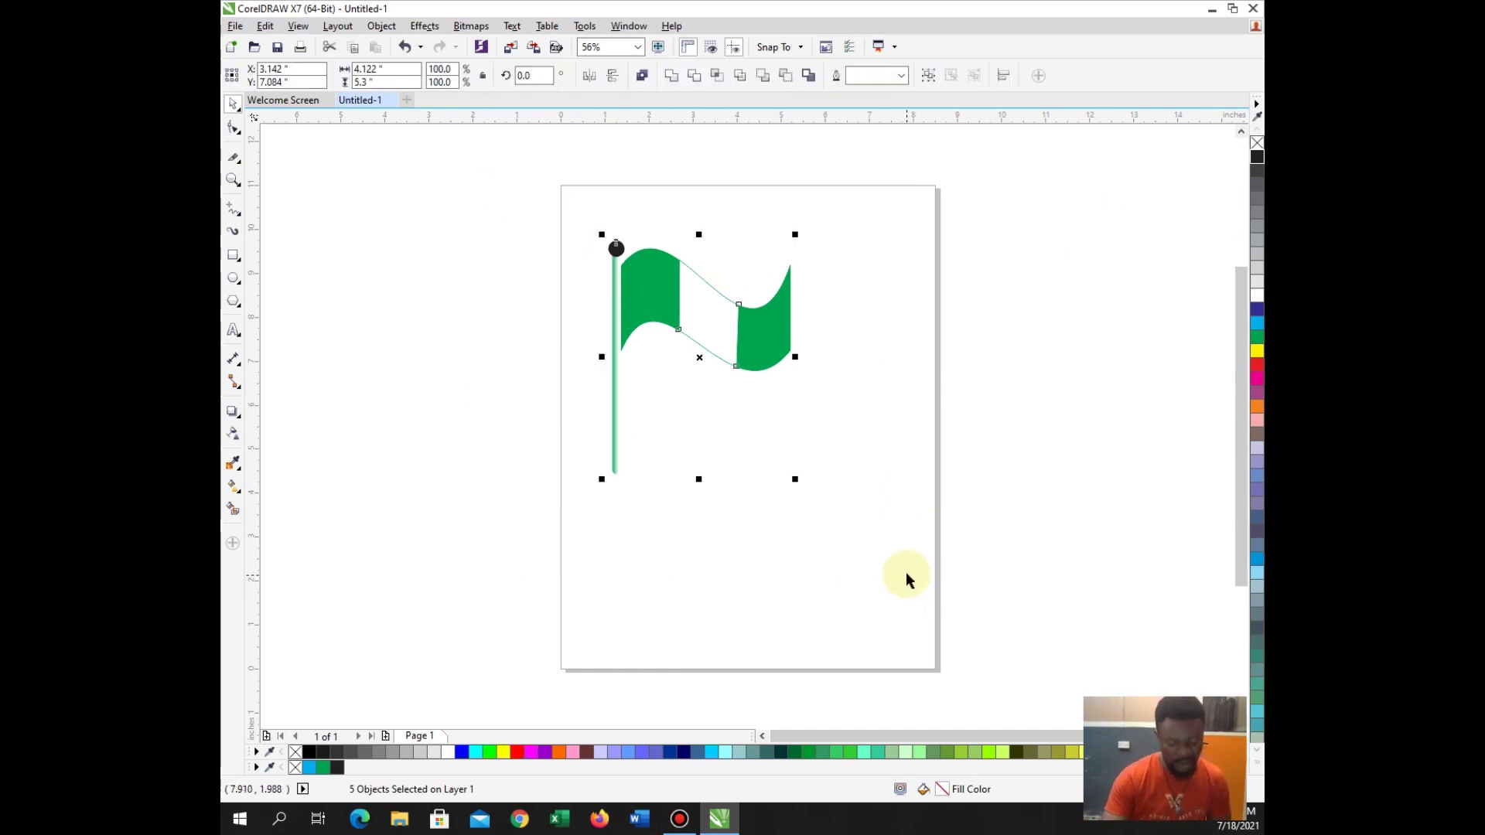
key("ctrl+g")
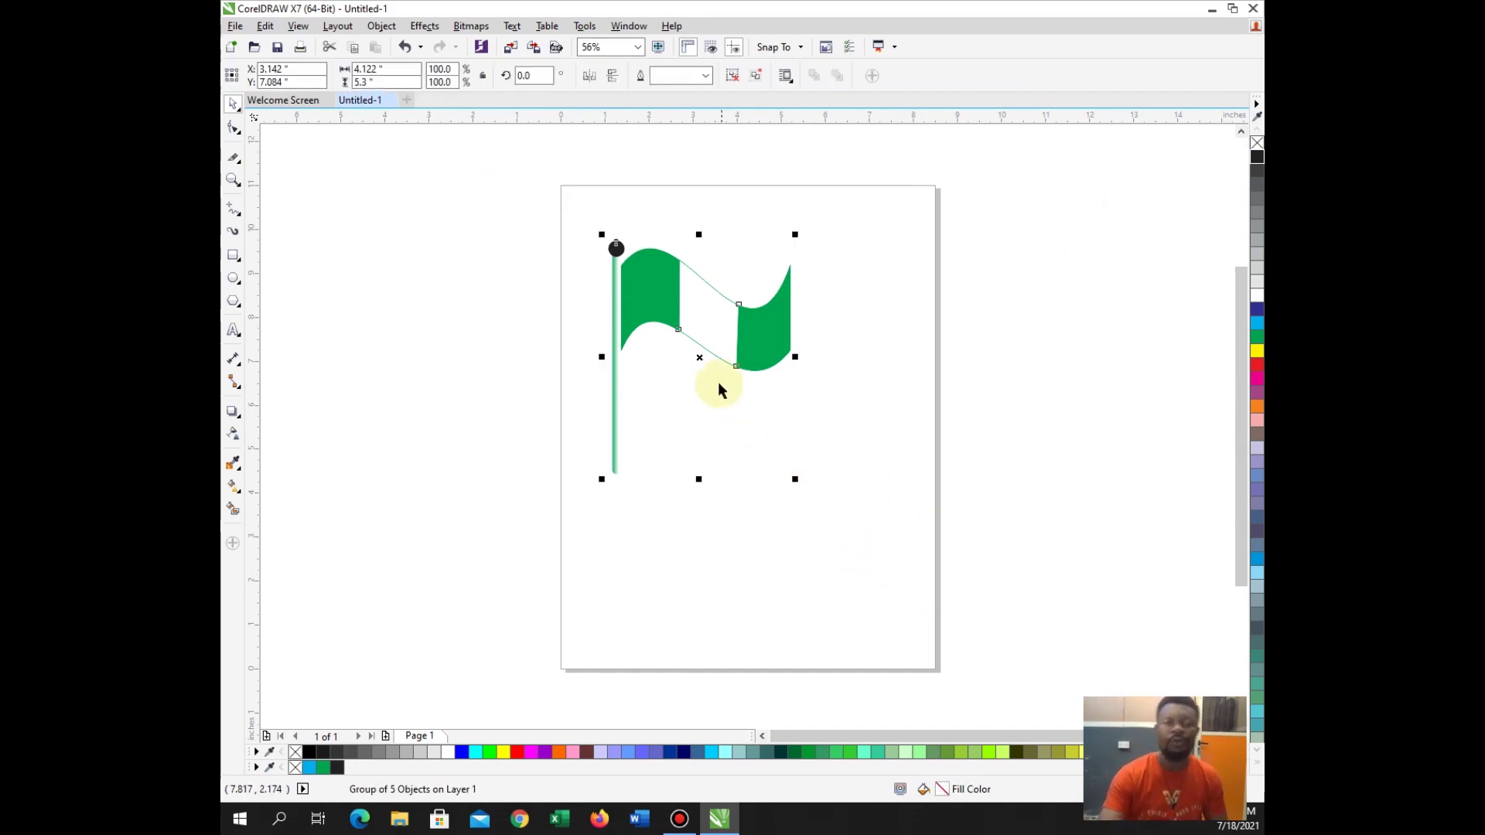
left_click_drag(717, 323, 850, 398)
left_click(1046, 434)
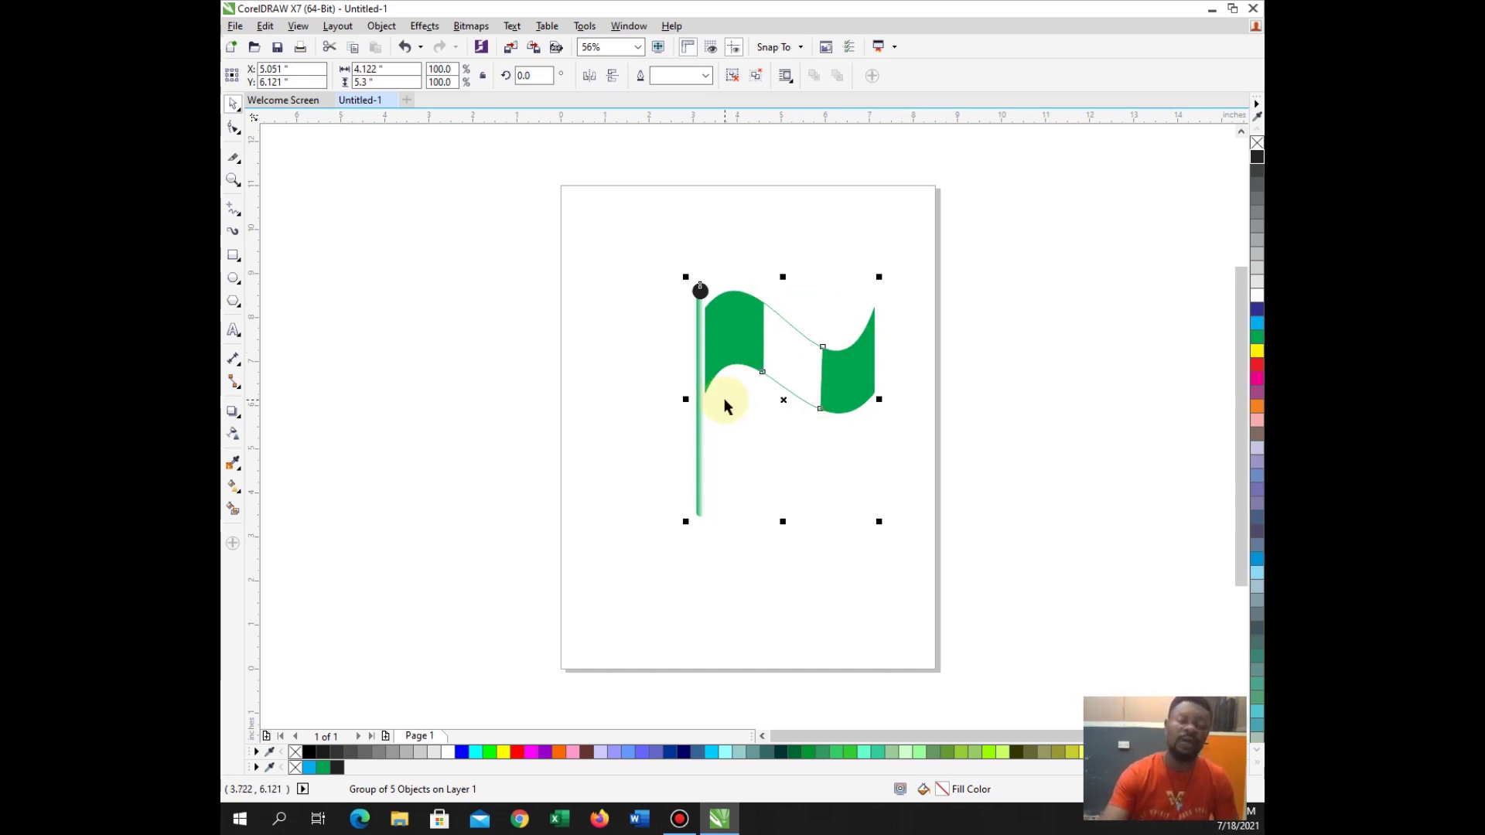
left_click(769, 341)
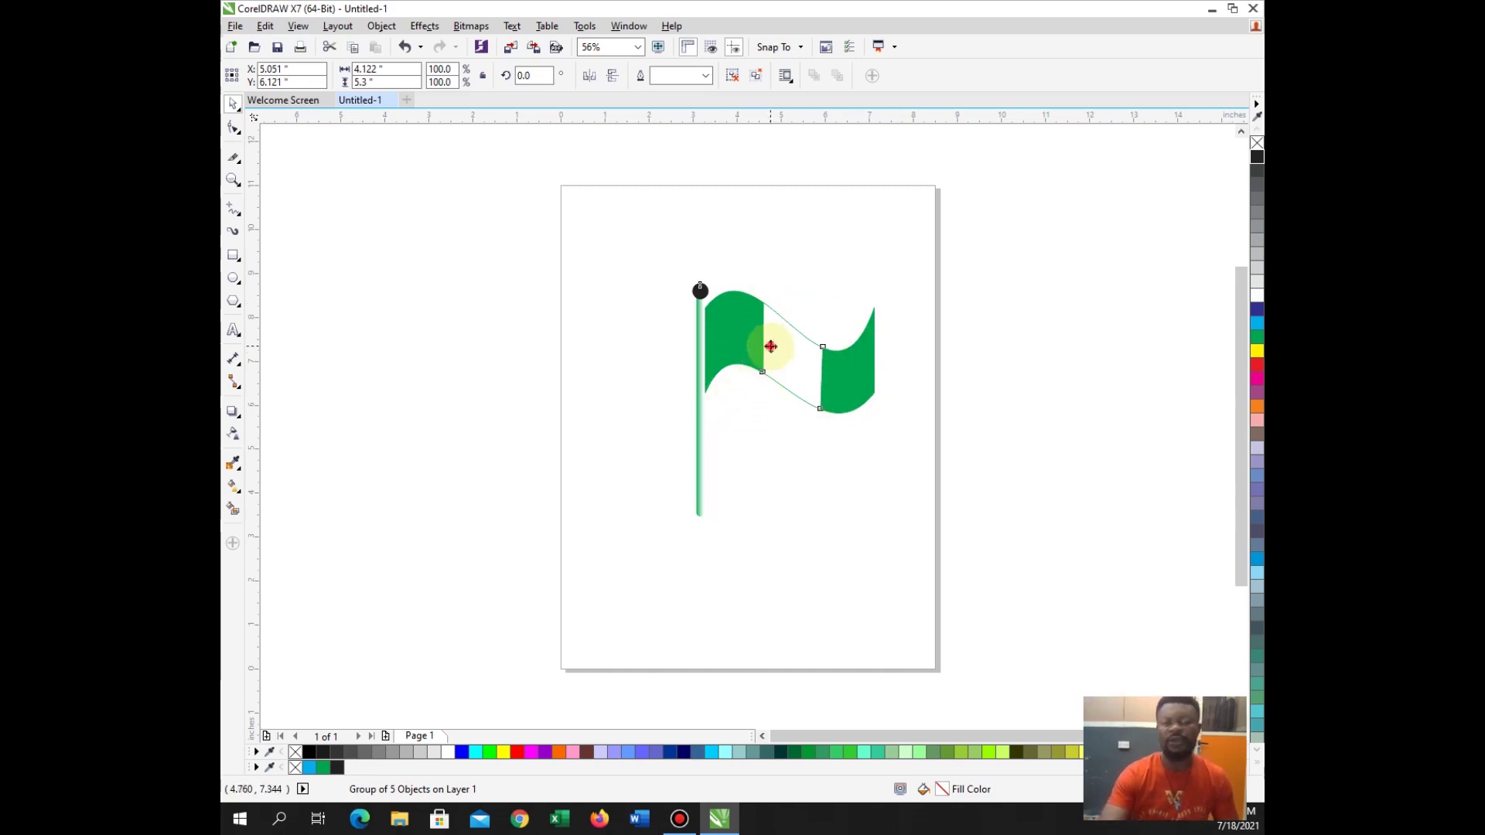
left_click(885, 526)
left_click(809, 372)
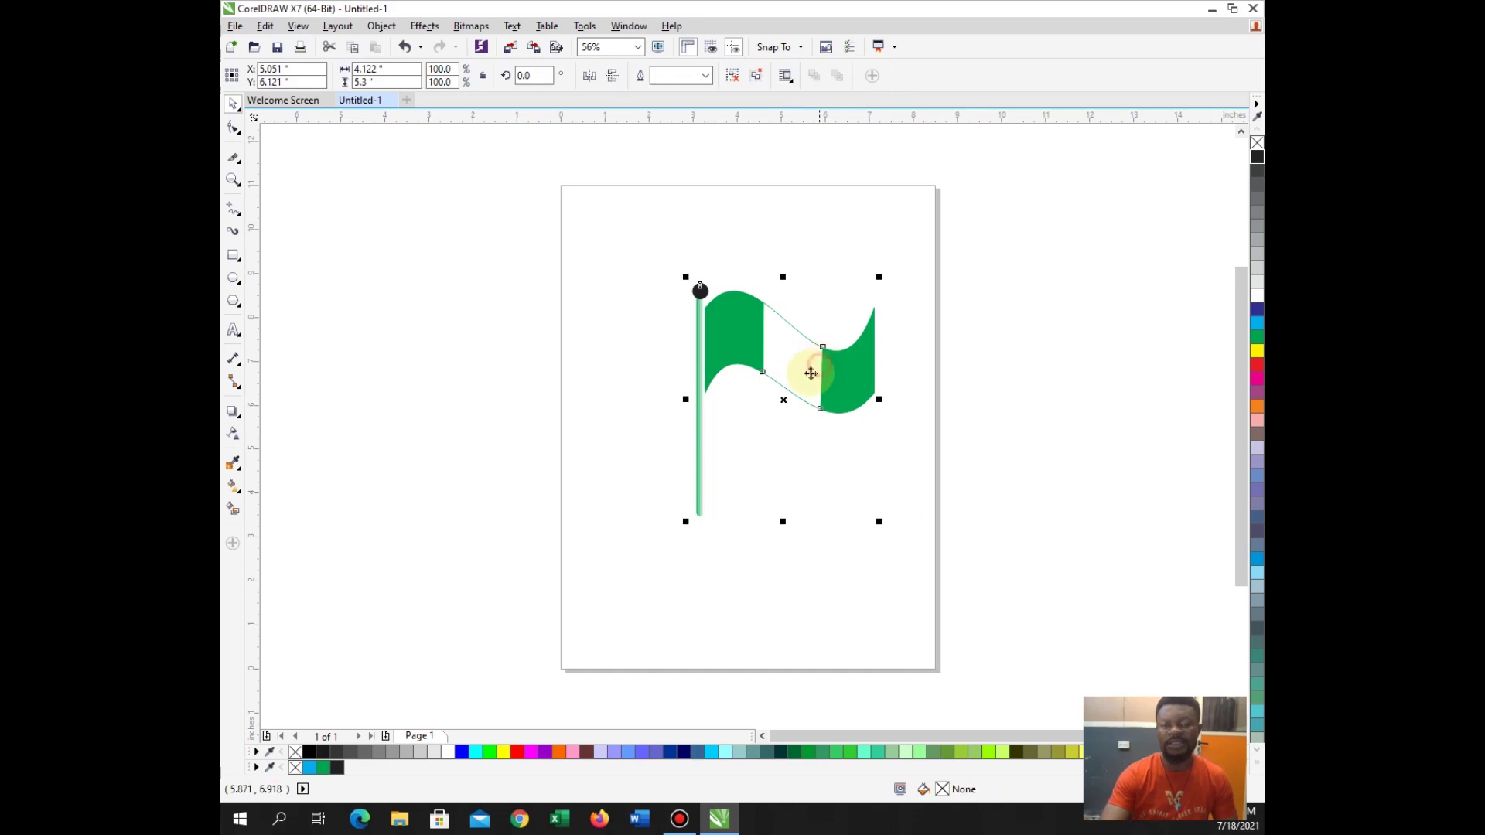
left_click(972, 331)
left_click_drag(621, 249, 925, 592)
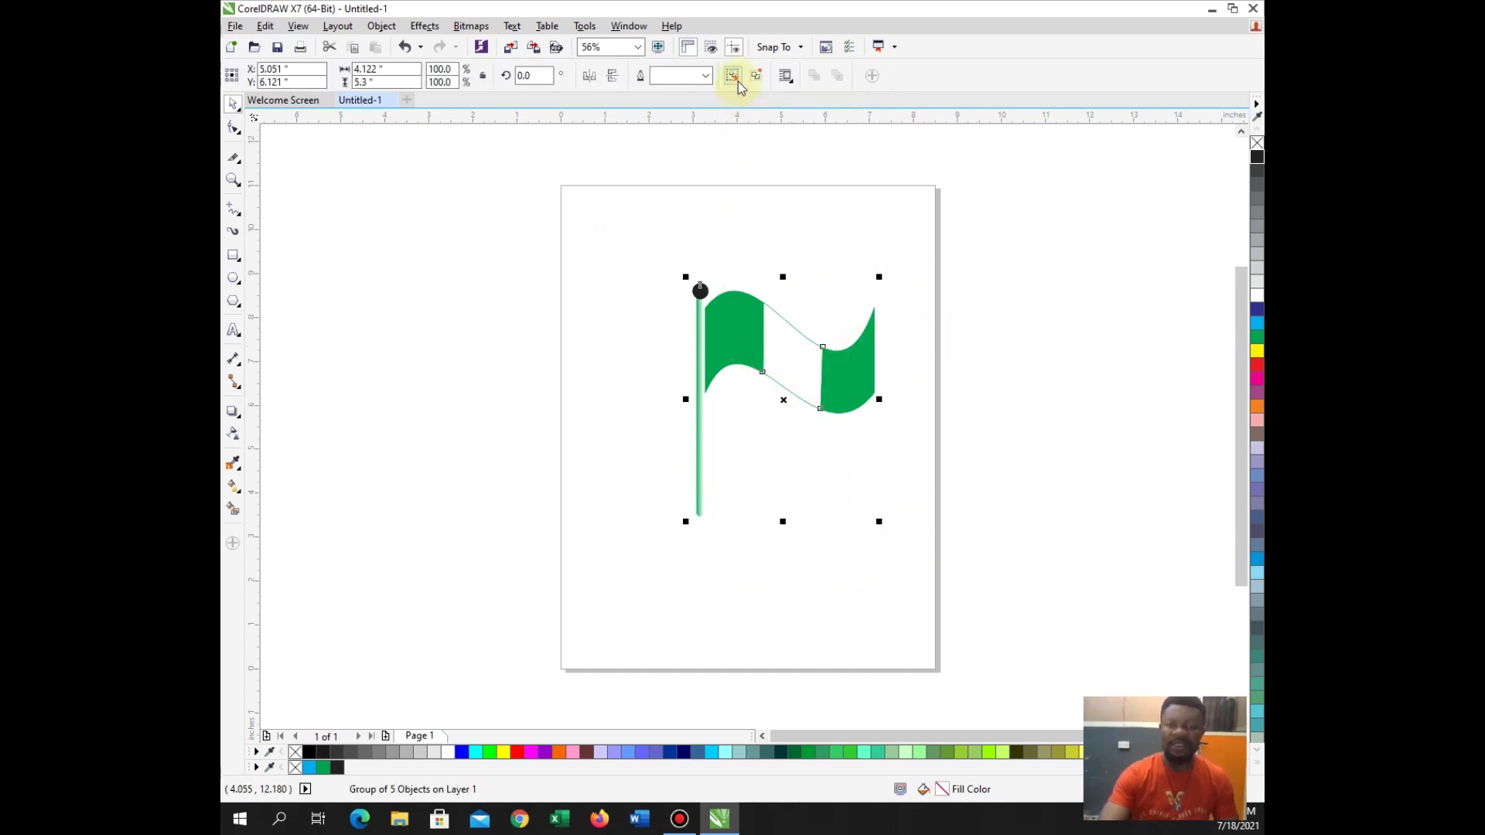
- Rotate the grouped flag about 37.5° clockwise
left_click(741, 328)
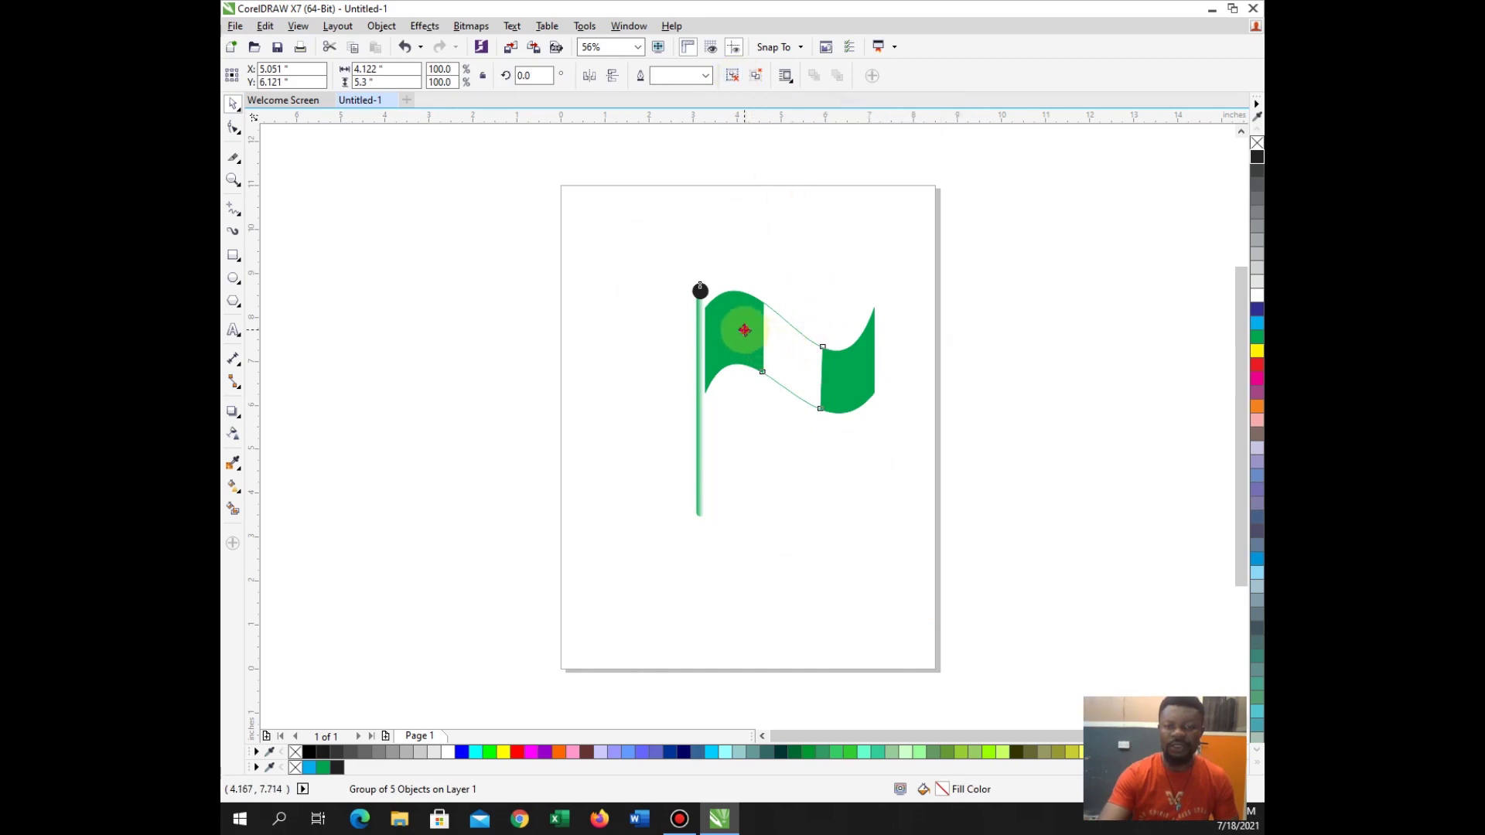
left_click_drag(880, 276, 940, 365)
- Place a copy of the tilted flag to its left and mirror the copy horizontally so the poles cross
left_click_drag(816, 322, 711, 329)
right_click(711, 330)
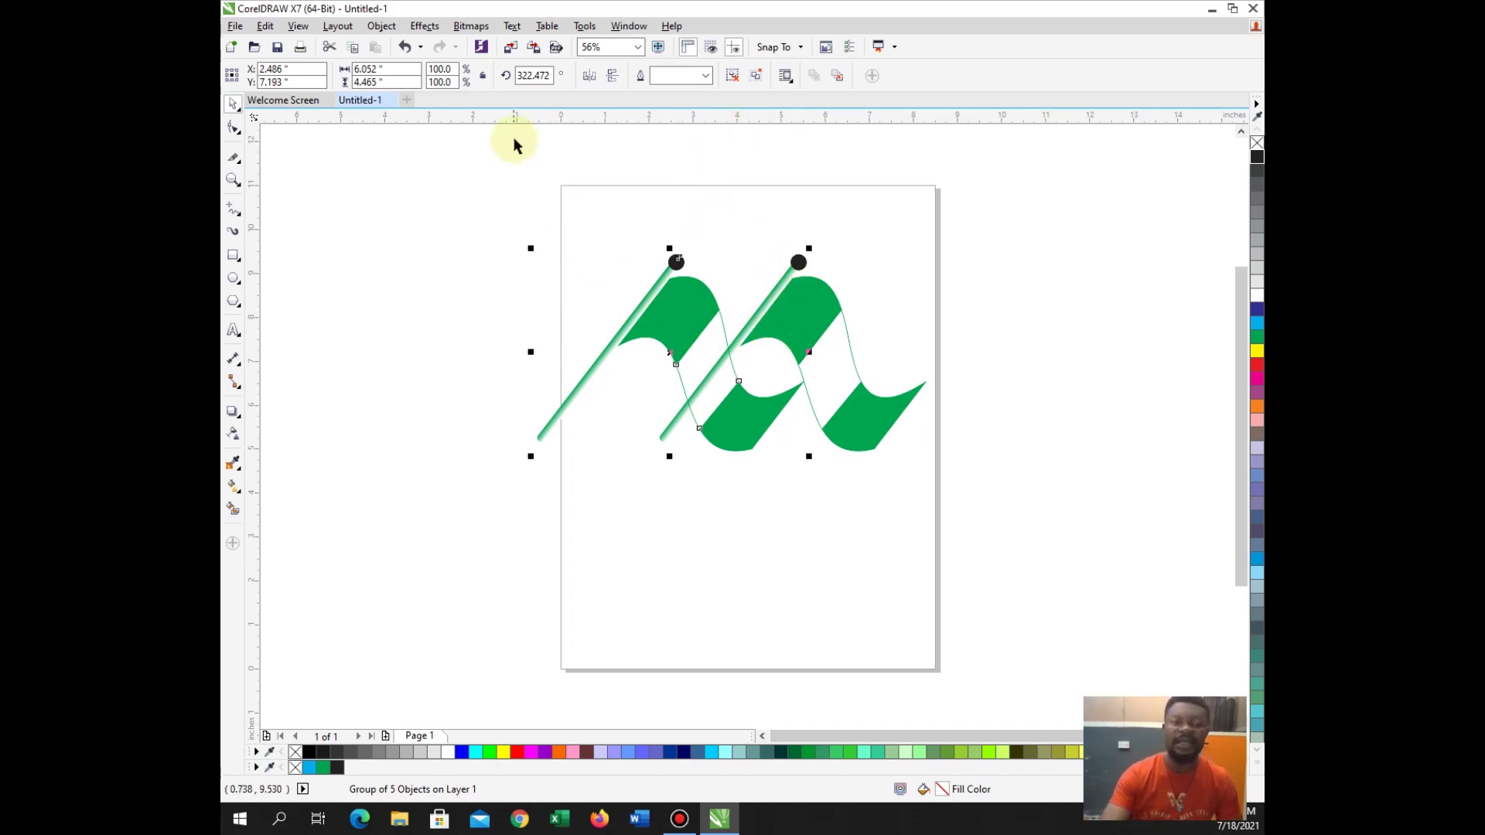
left_click(594, 77)
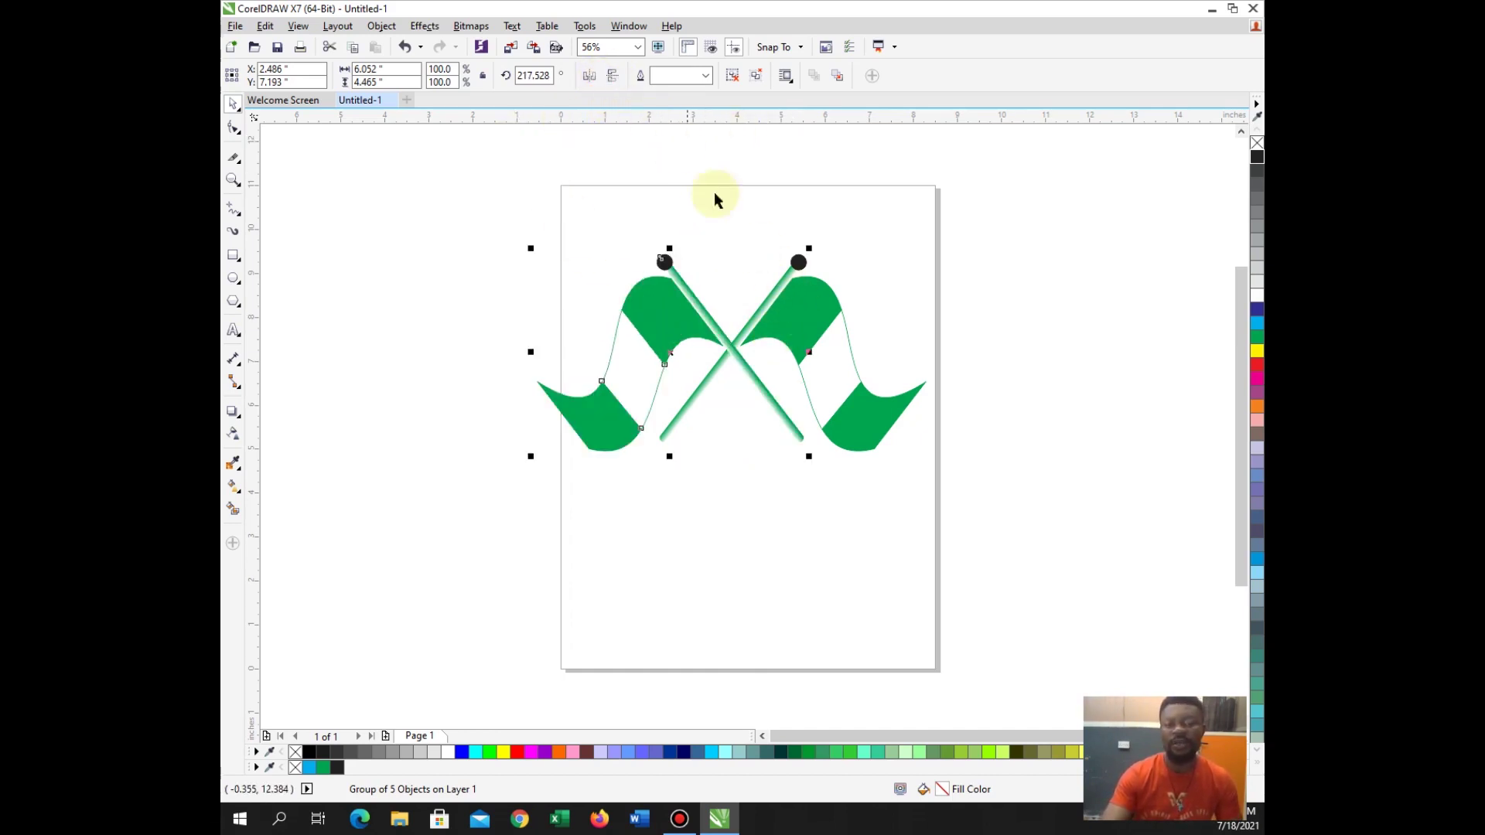
- Scale both crossed flags down together to about two thirds and position them midway across the page
left_click_drag(439, 213, 1021, 599)
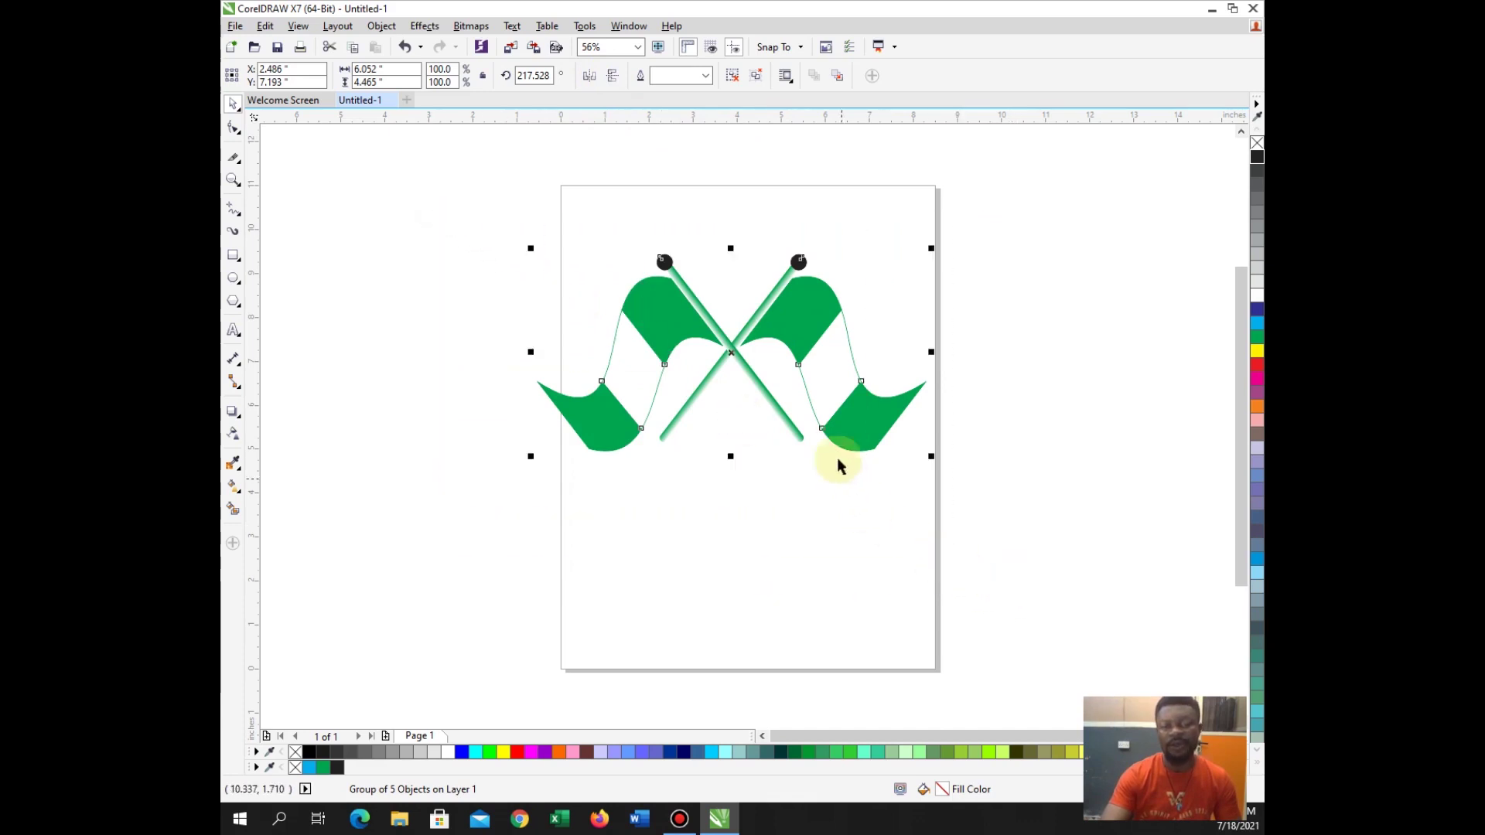
left_click_drag(802, 332, 845, 361)
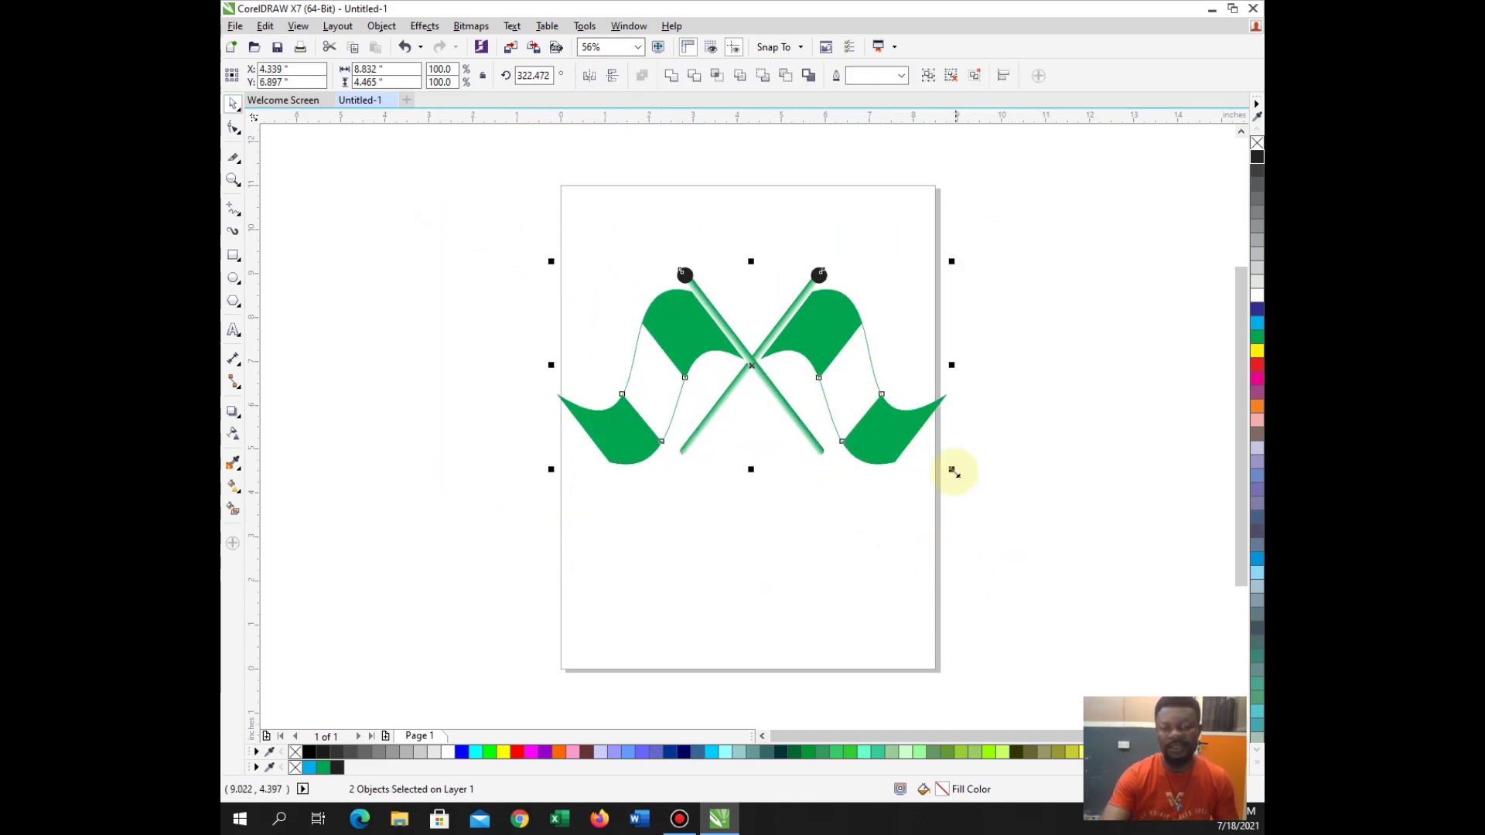
left_click_drag(954, 469, 882, 430)
mouse_move(804, 349)
left_mouse_down()
mouse_move(799, 331)
mouse_move(811, 363)
left_mouse_up()
left_click(364, 338)
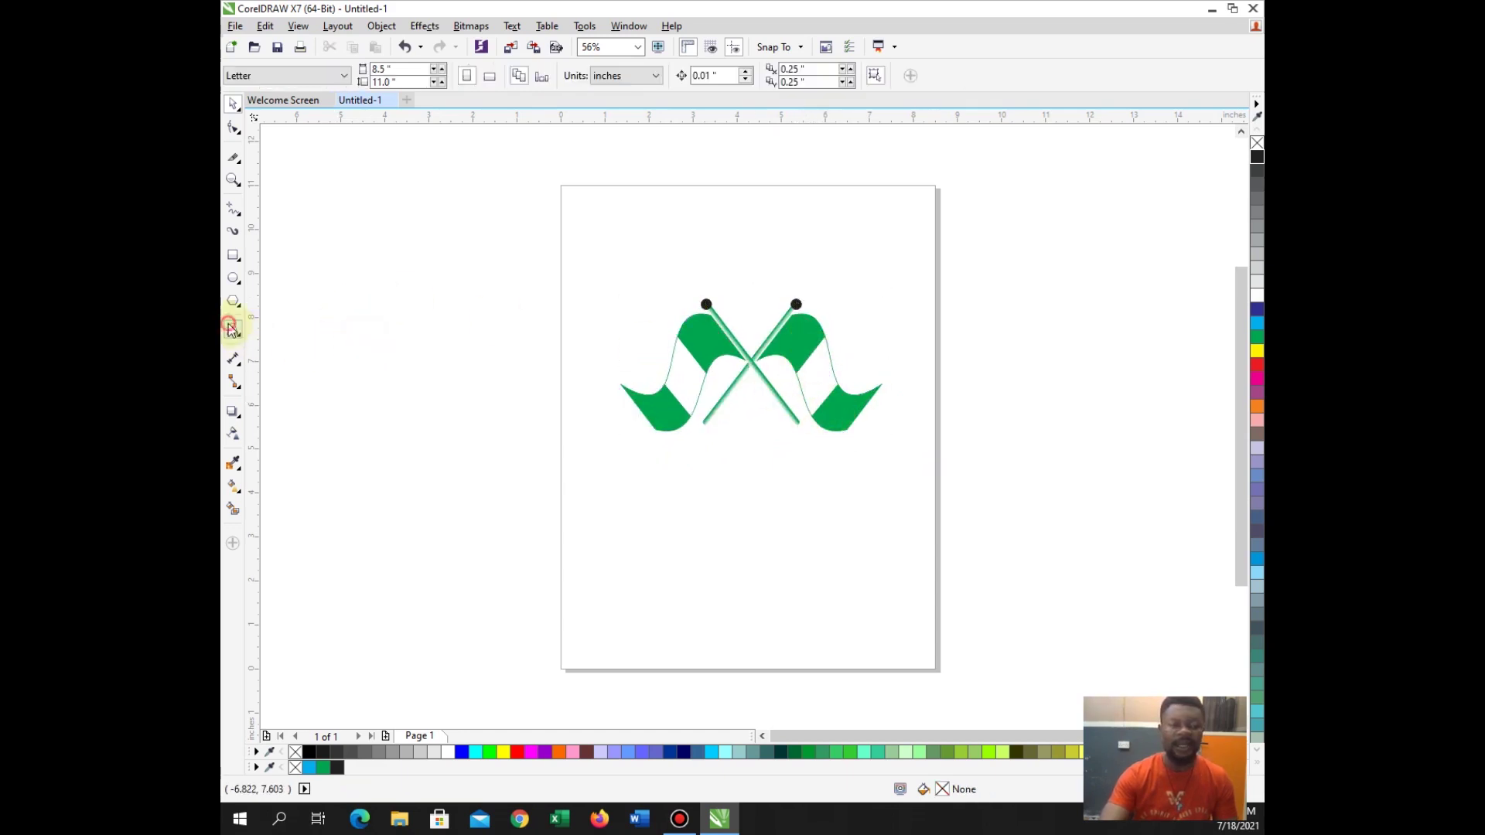
- Add 24 pt Arial artistic text reading NIGERIA, @ and 63 on three lines, left of the page
left_click(234, 331)
left_click(478, 314)
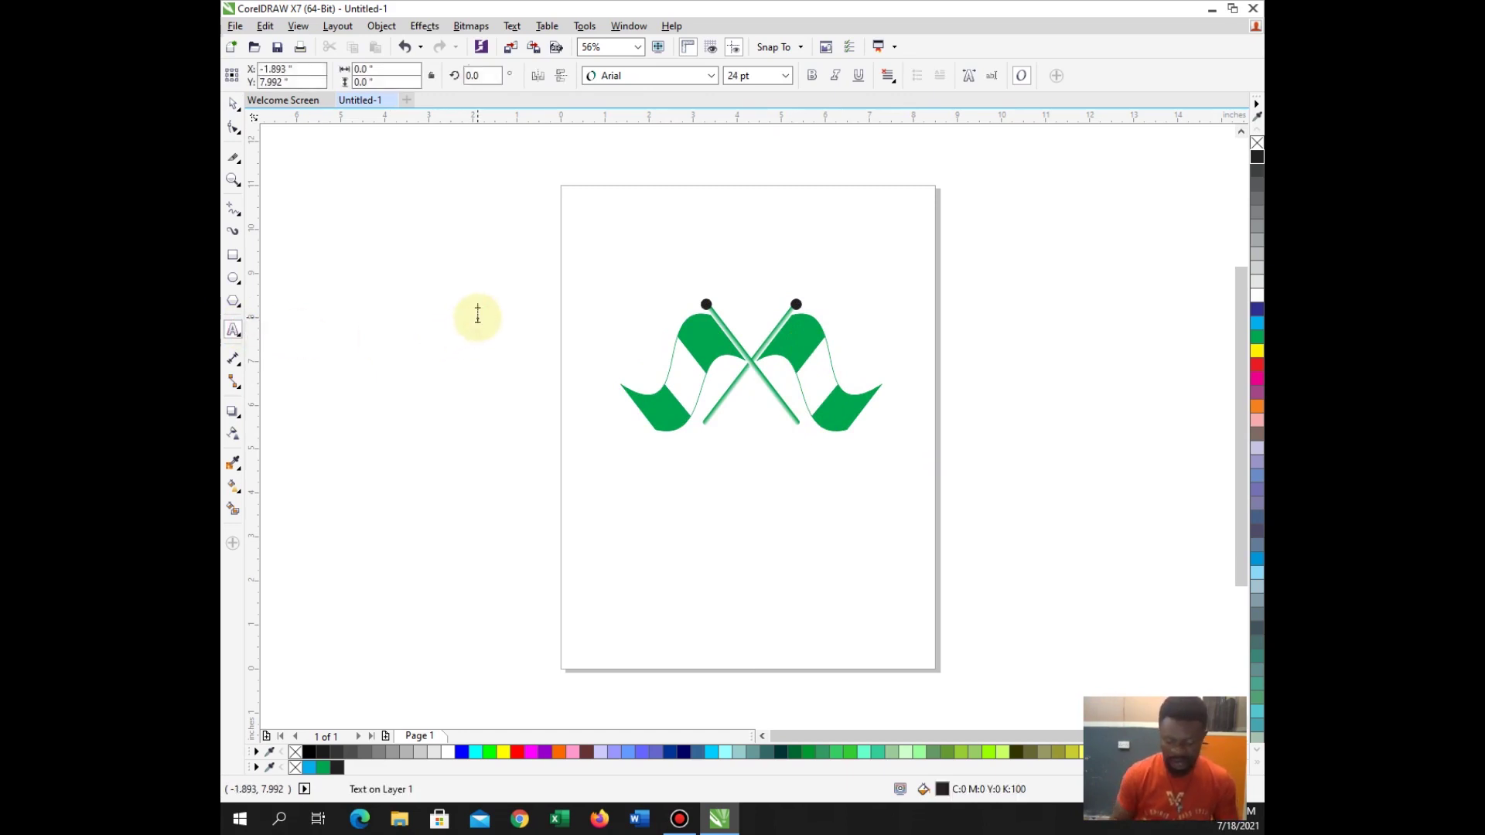
type("NIGERIA")
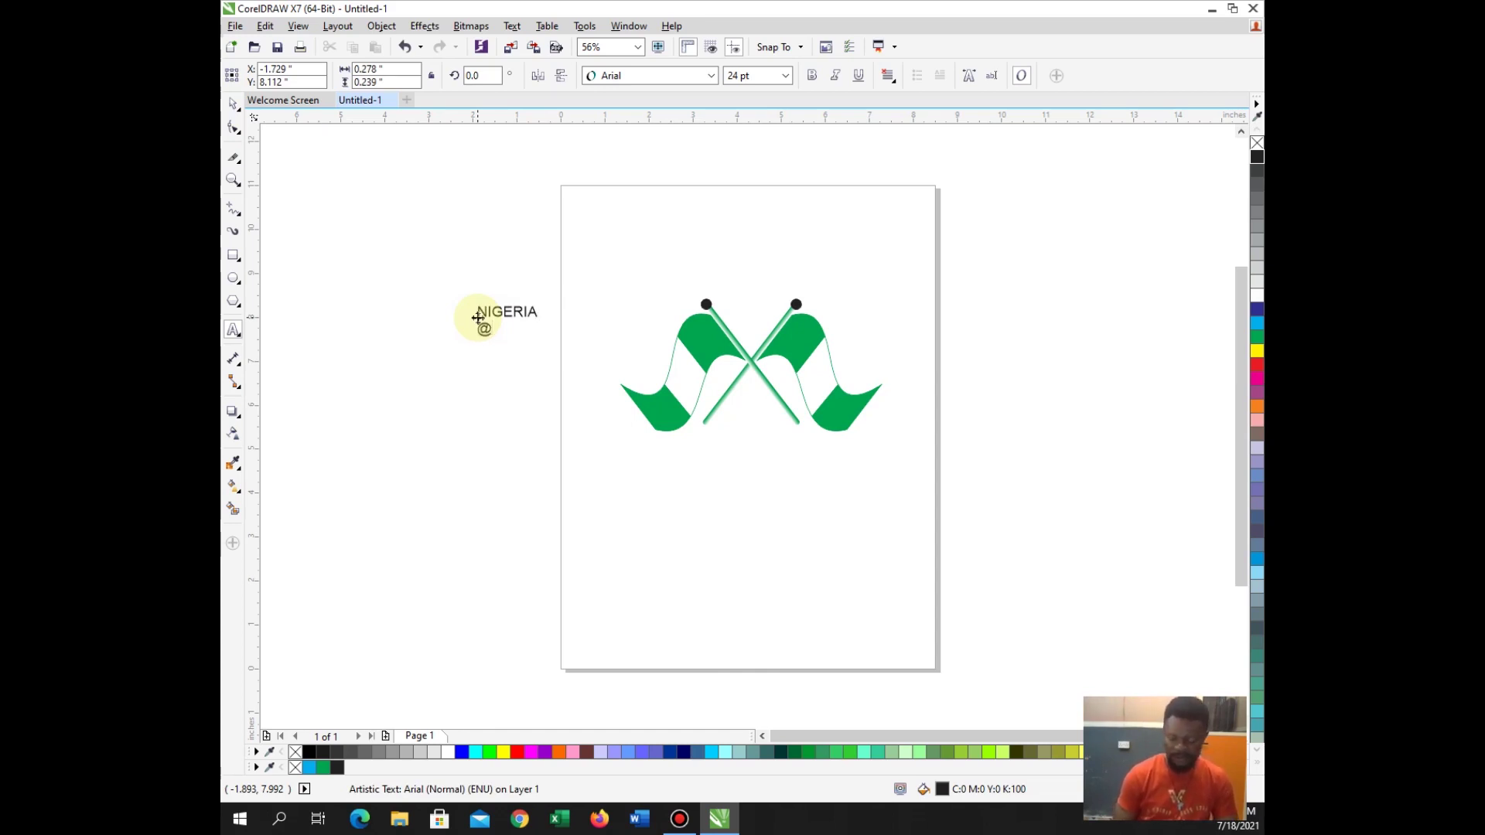
type("3")
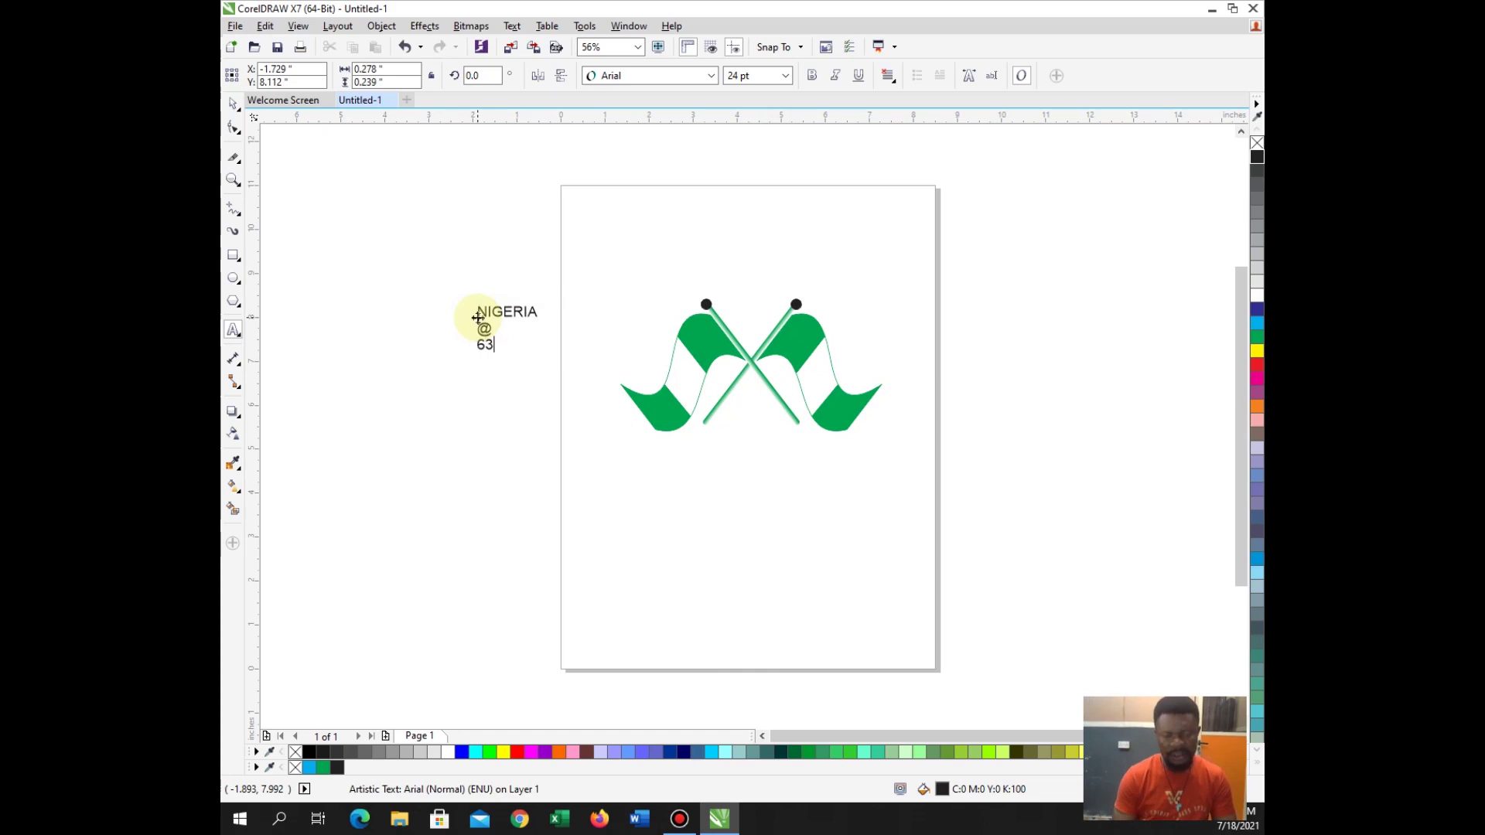
key("ctrl+space")
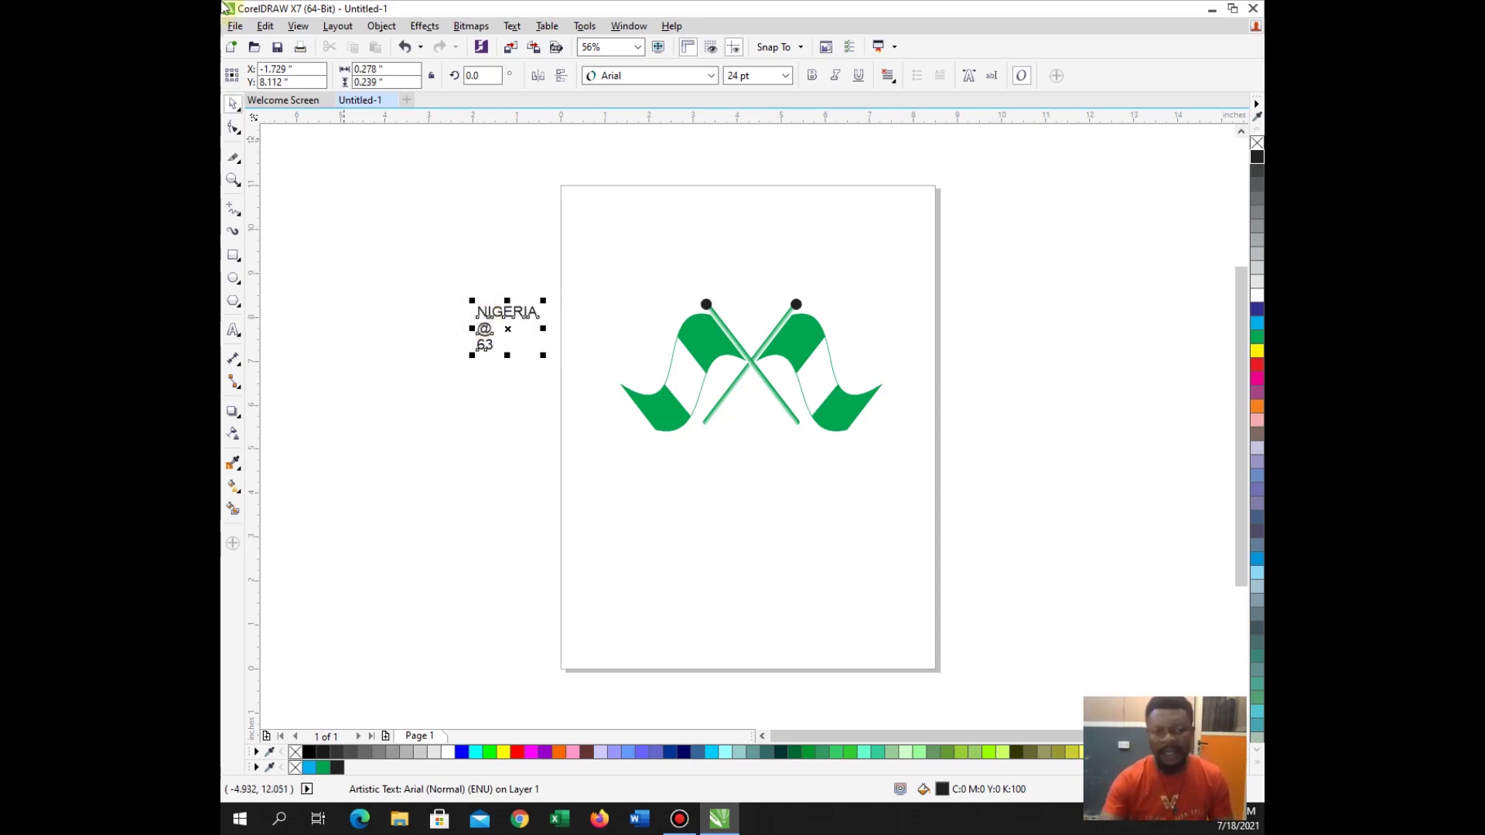
- Enlarge the three-line text to about 71 pt, set it in Arial Black and move it up and left, clear of the flags
left_click_drag(543, 355, 633, 425)
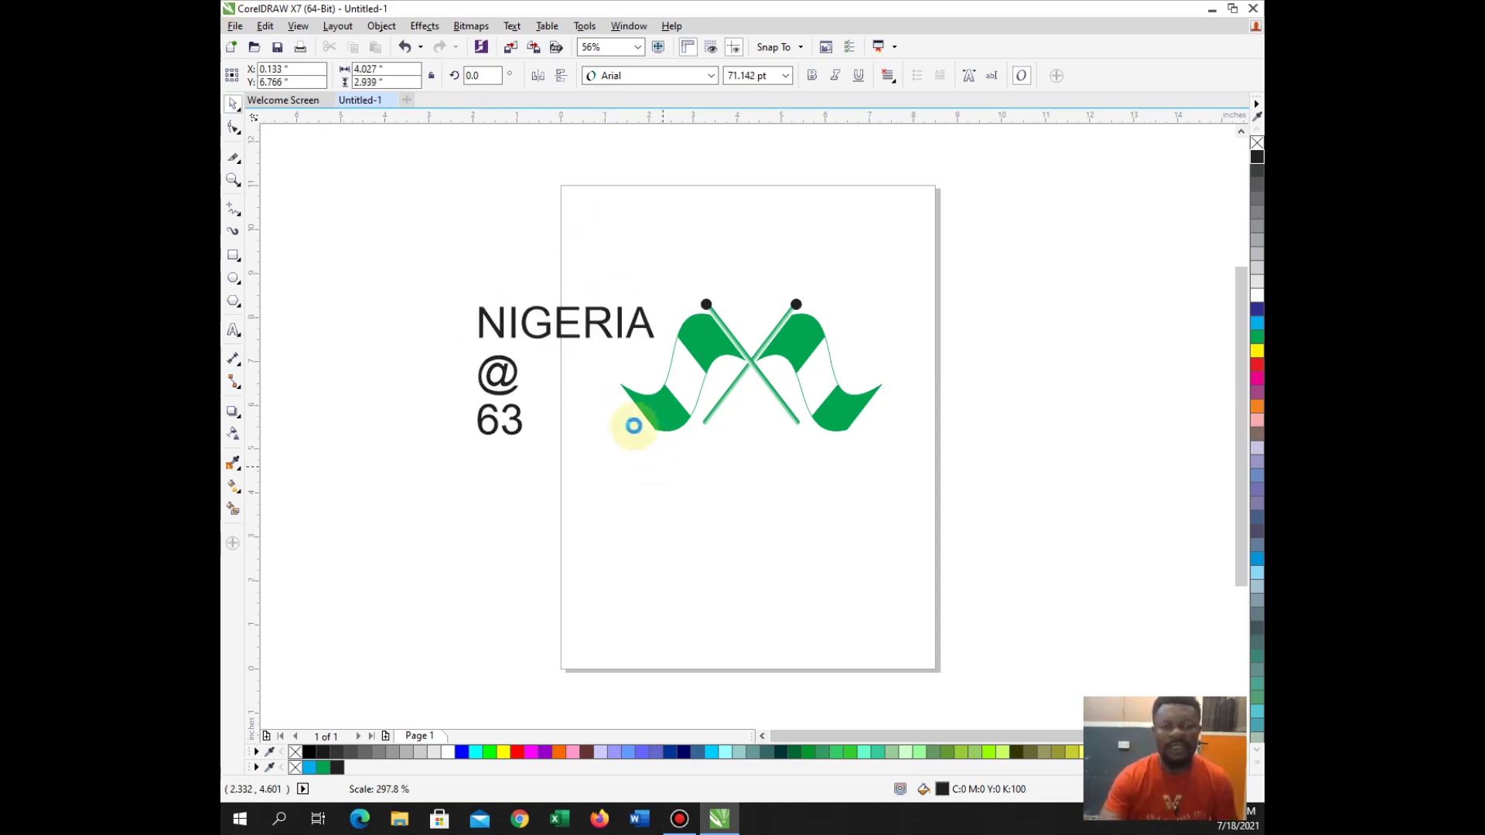
left_click(812, 75)
left_click(680, 78)
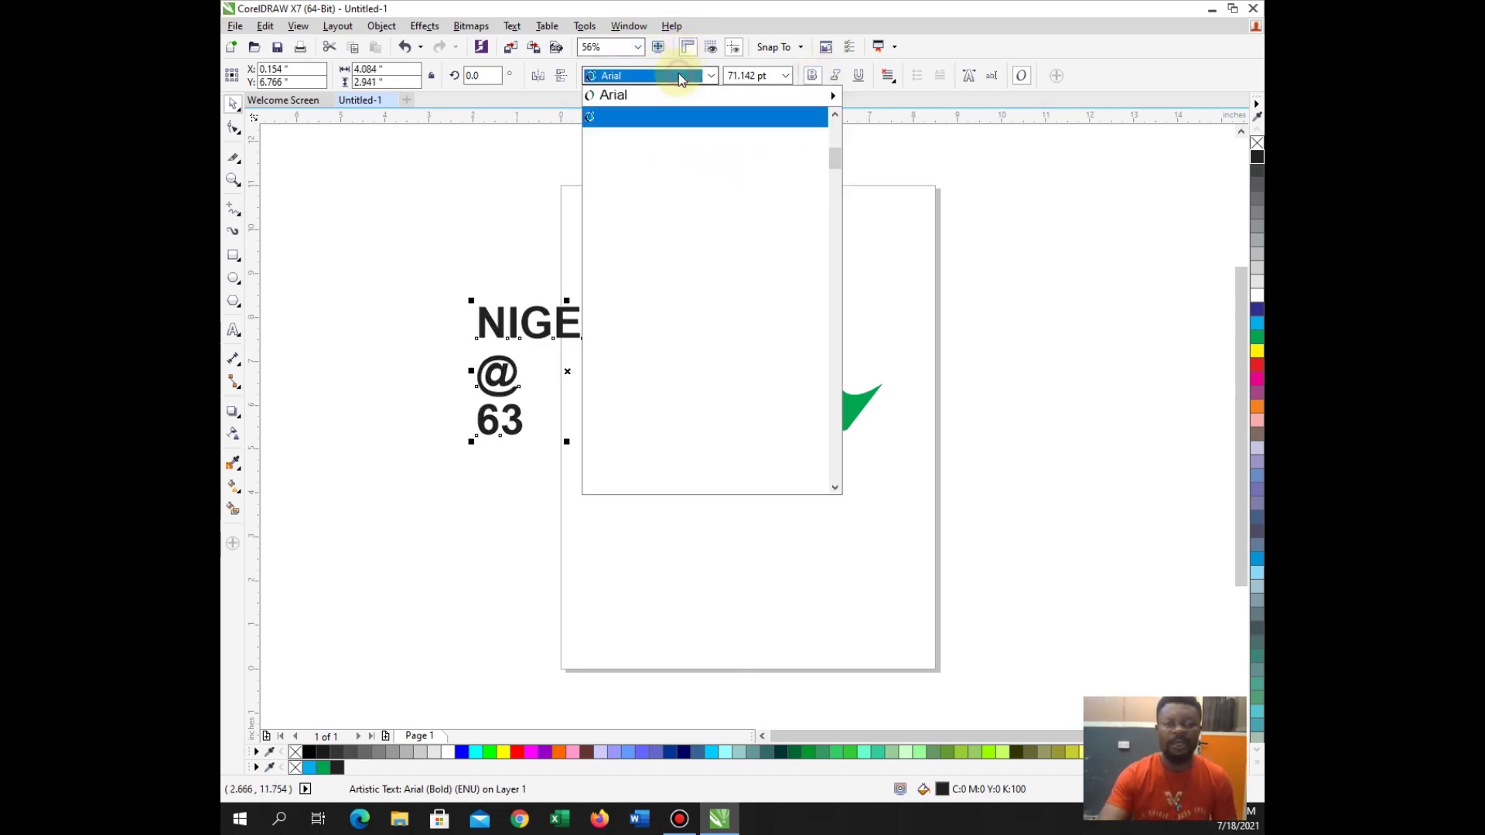
mouse_move(816, 118)
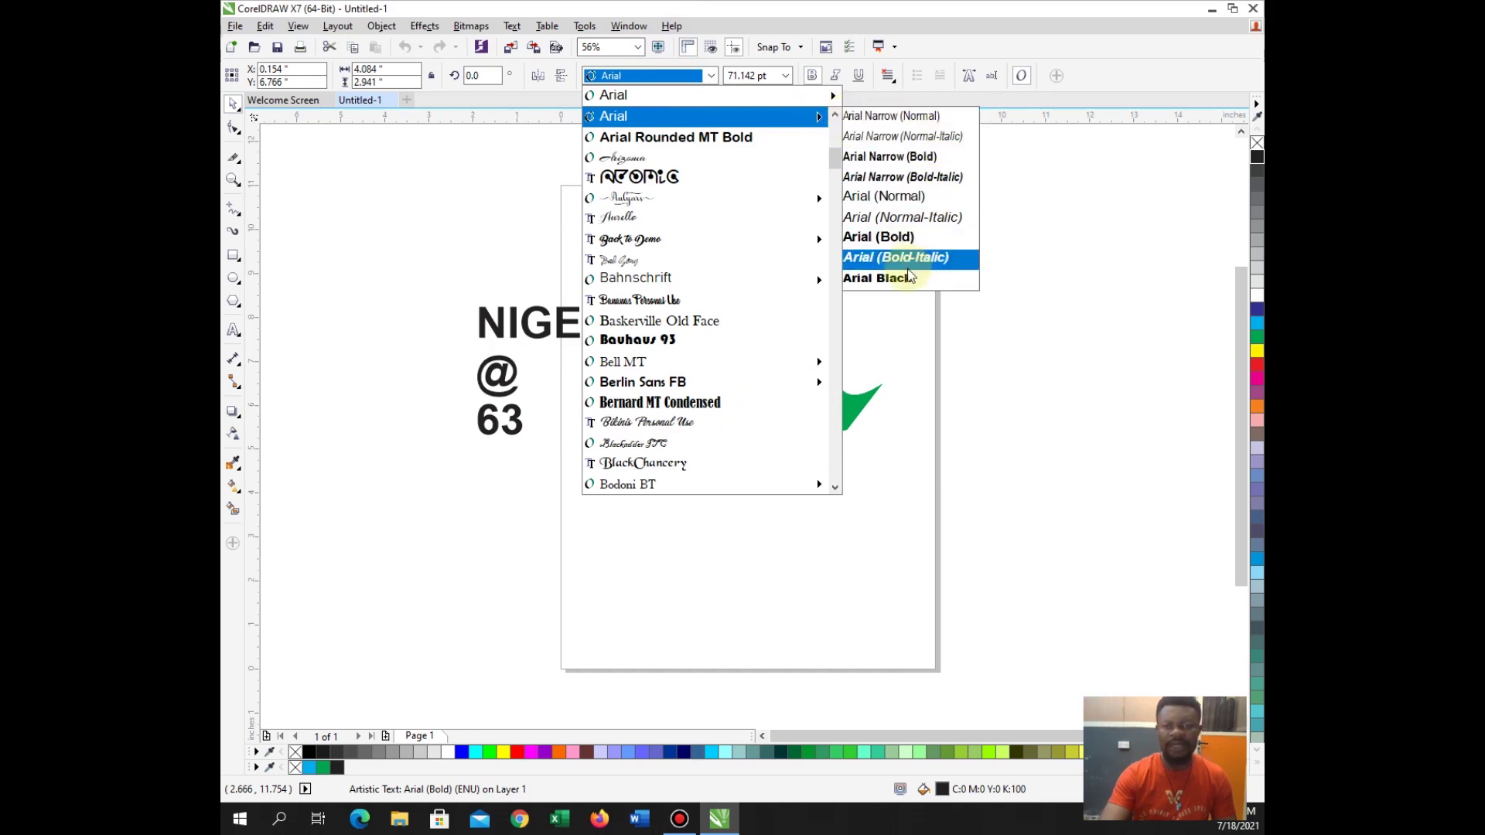
left_click(882, 279)
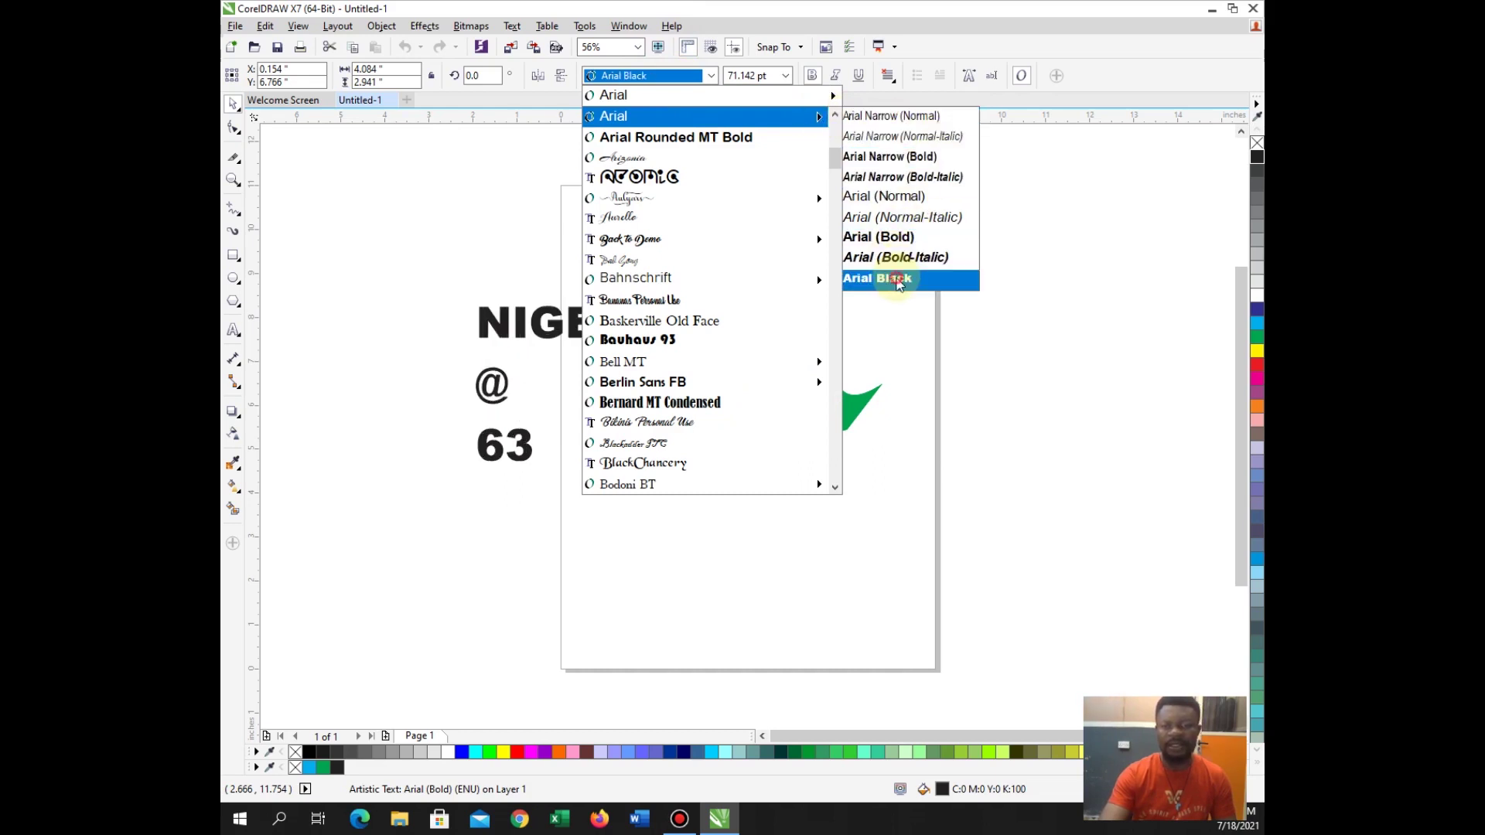
left_click_drag(557, 322, 517, 246)
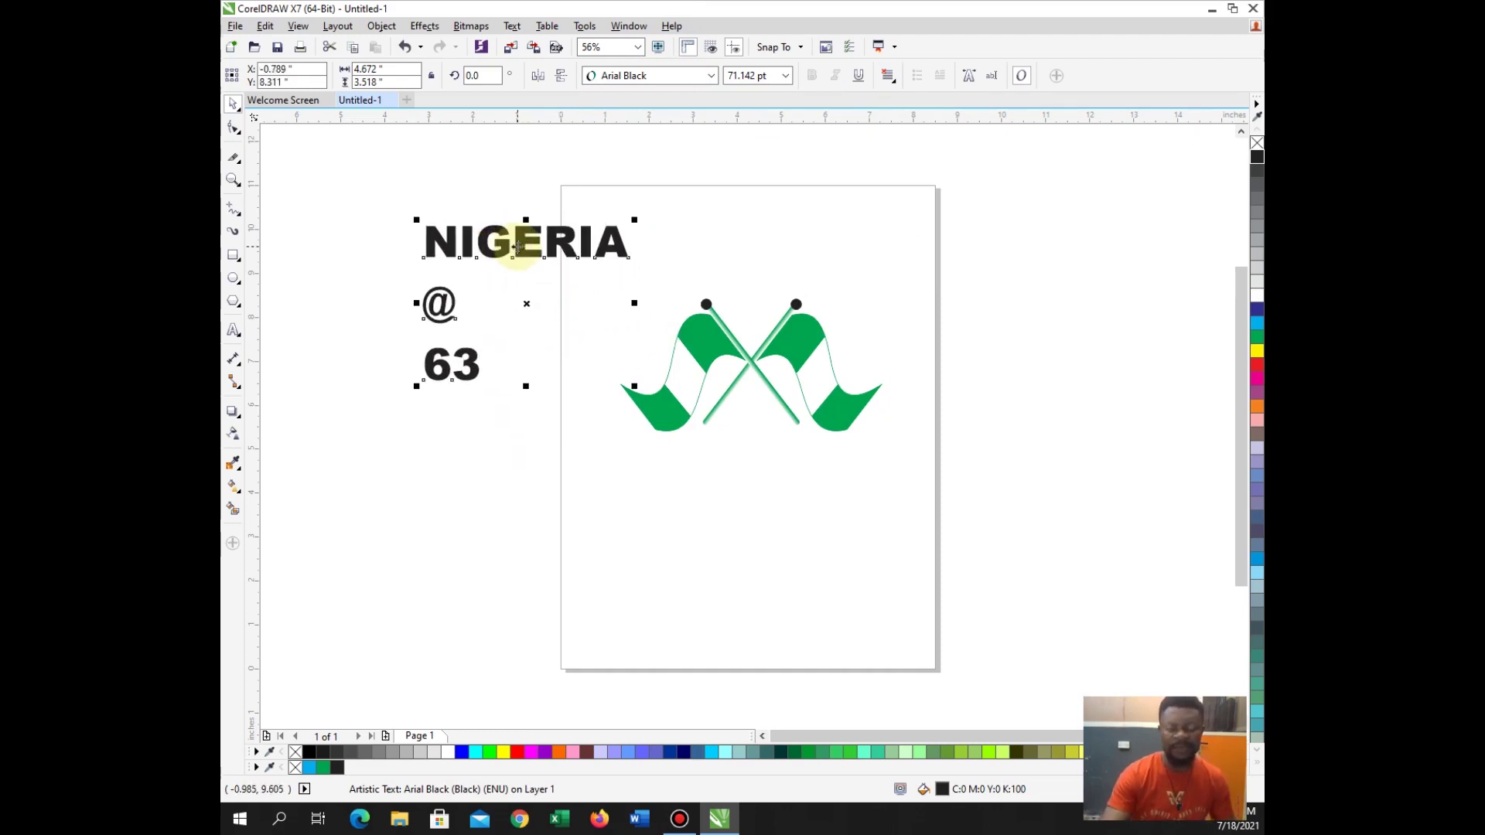
- Break the artistic text apart into separate objects for NIGERIA, @ and 63
left_click(391, 27)
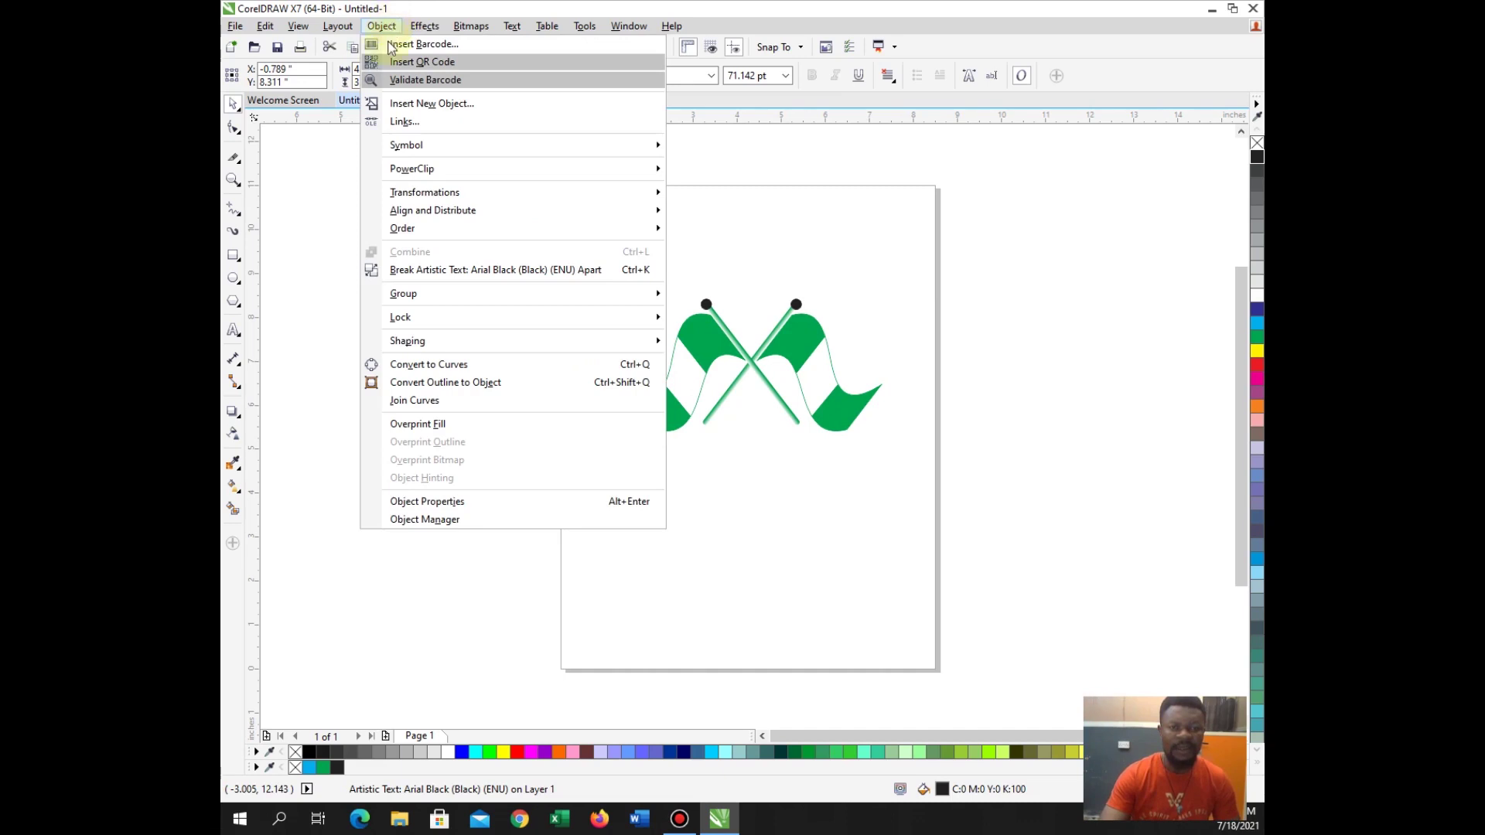
left_click(796, 172)
key("ctrl+k")
- Shrink NIGERIA to fit between the pole tops, and place @ over the crossing and 63, at about 58 pt, between the pole bottoms
left_click(540, 241)
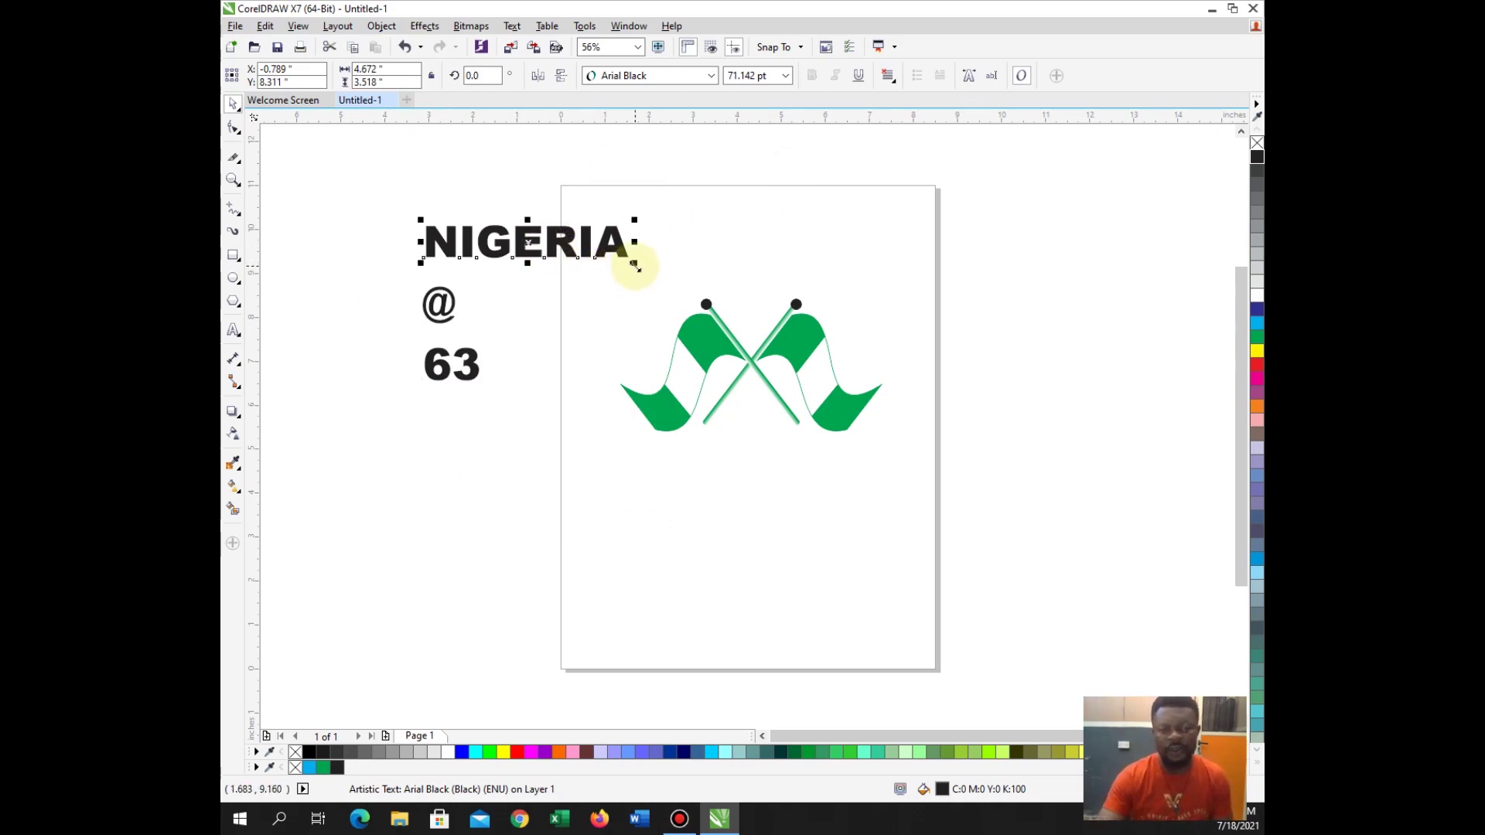
left_click_drag(635, 263, 760, 312)
left_click_drag(438, 304, 757, 359)
left_click_drag(467, 364, 766, 422)
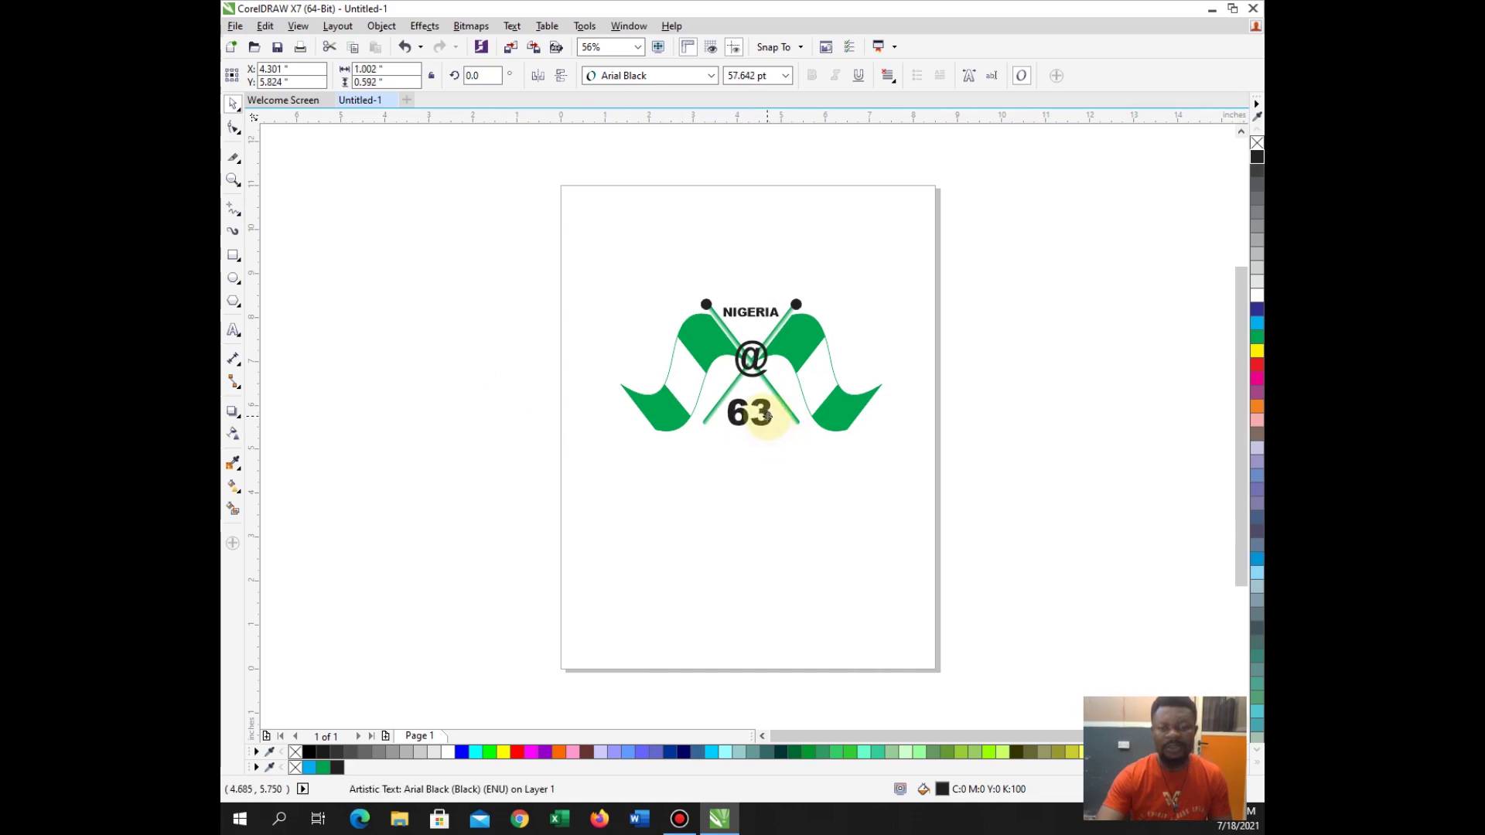
- Group both crossed flags with the NIGERIA, @ and 63 texts into one object
left_click(559, 244)
left_click_drag(508, 250, 998, 531)
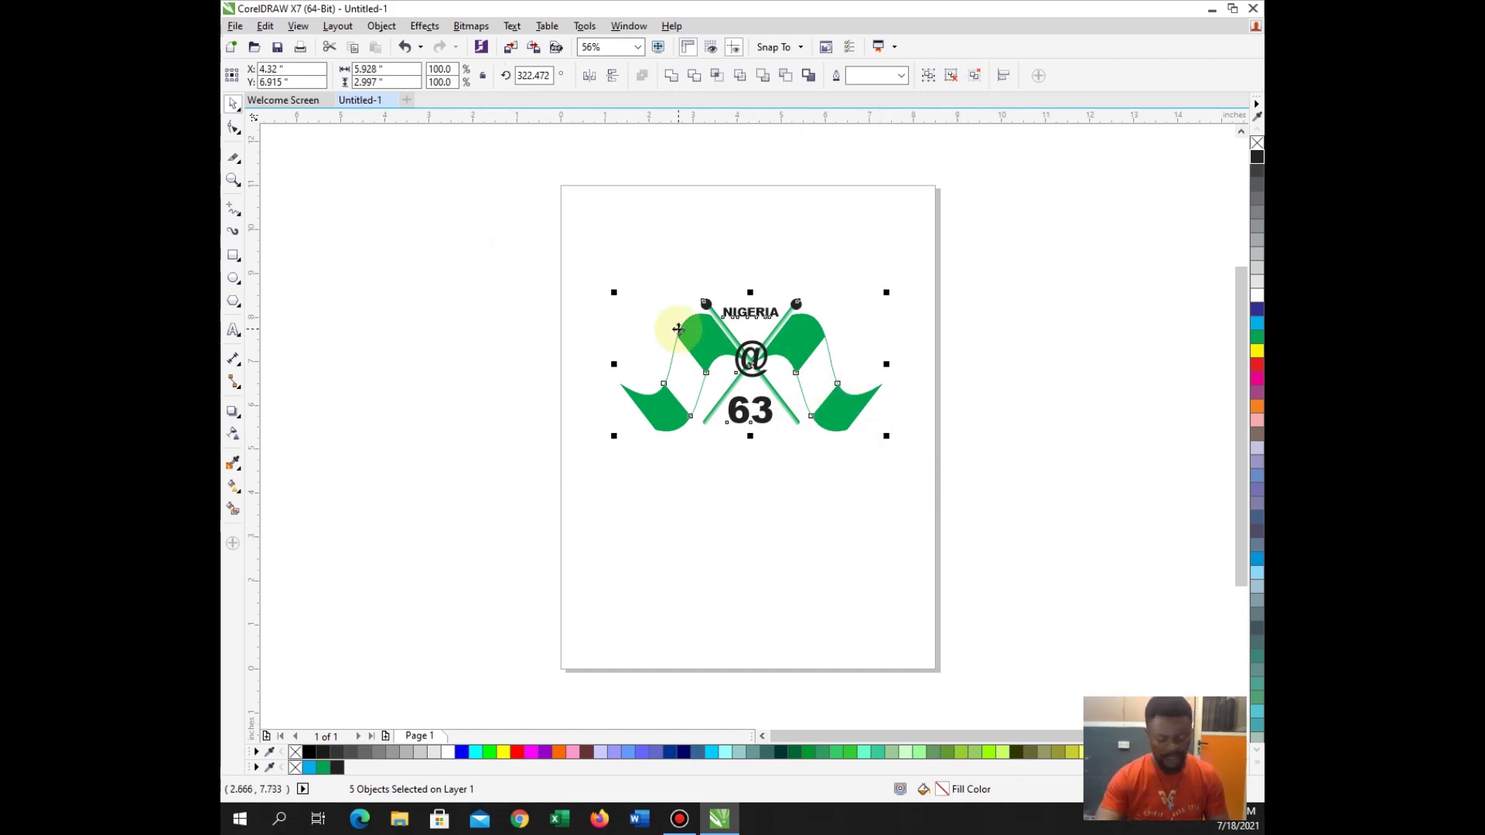
left_click_drag(513, 232, 959, 506)
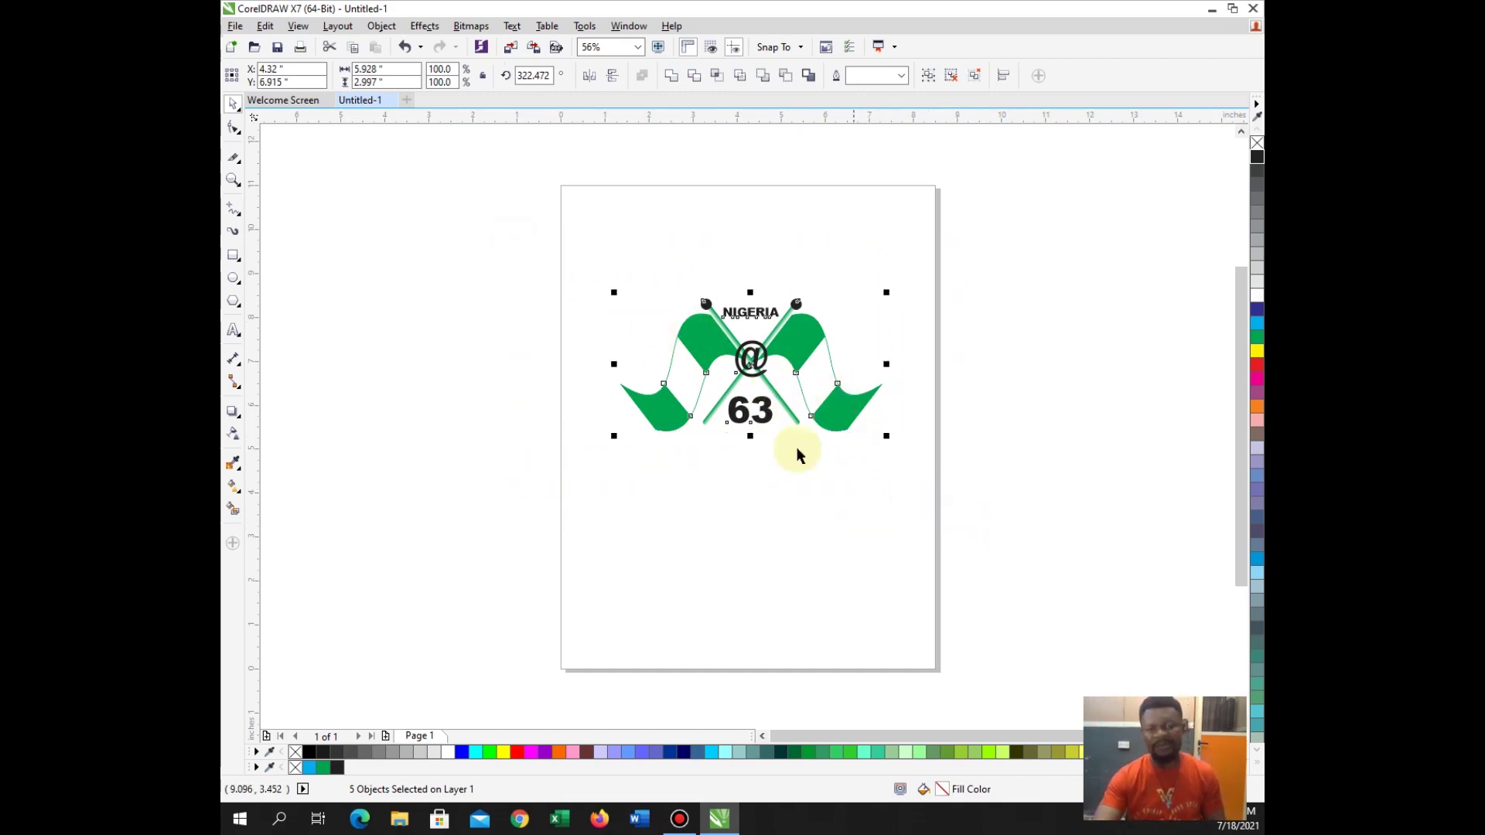
left_click_drag(521, 235, 956, 539)
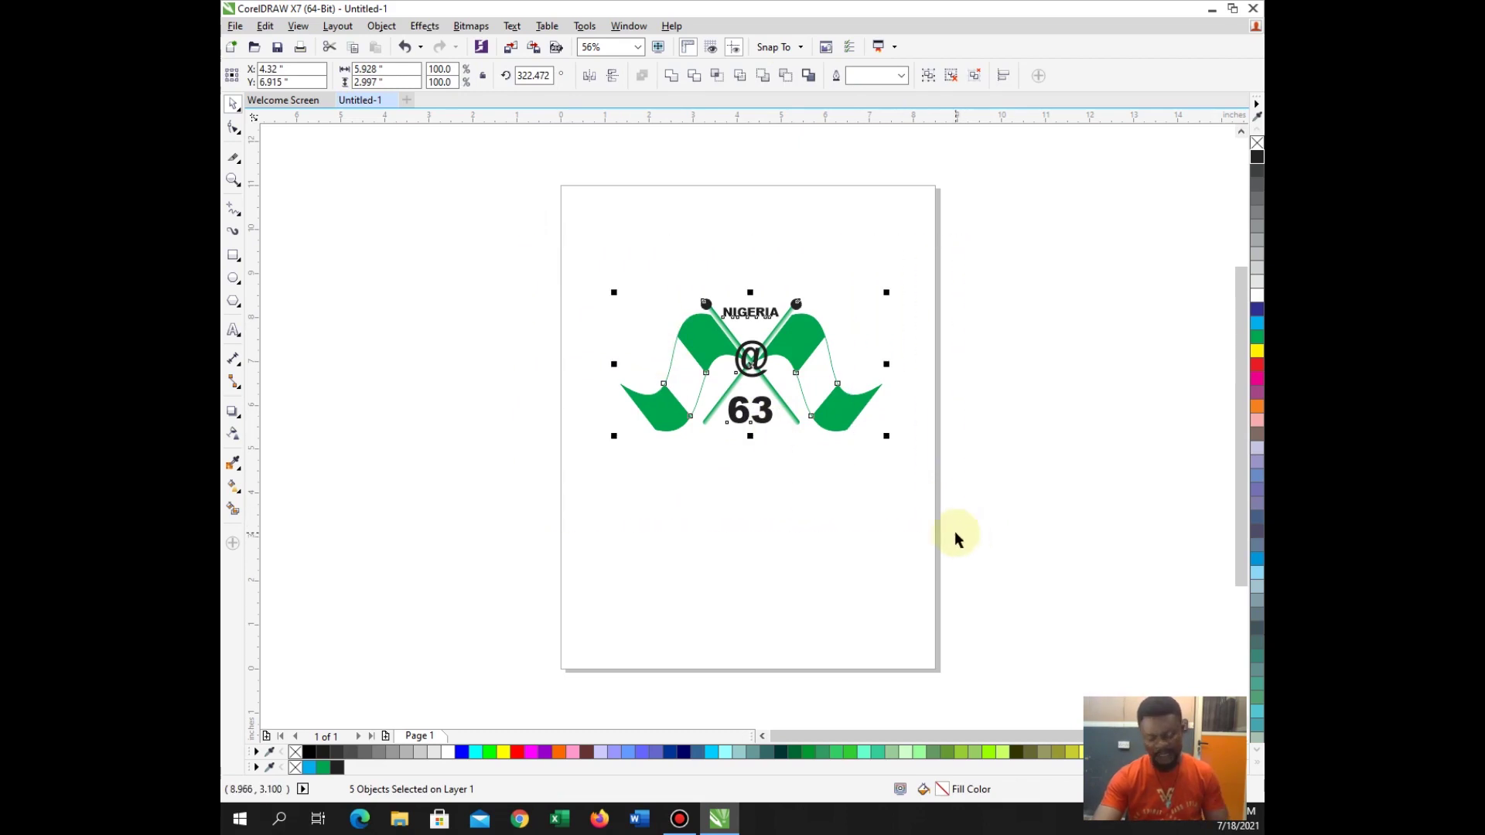
key("ctrl+g")
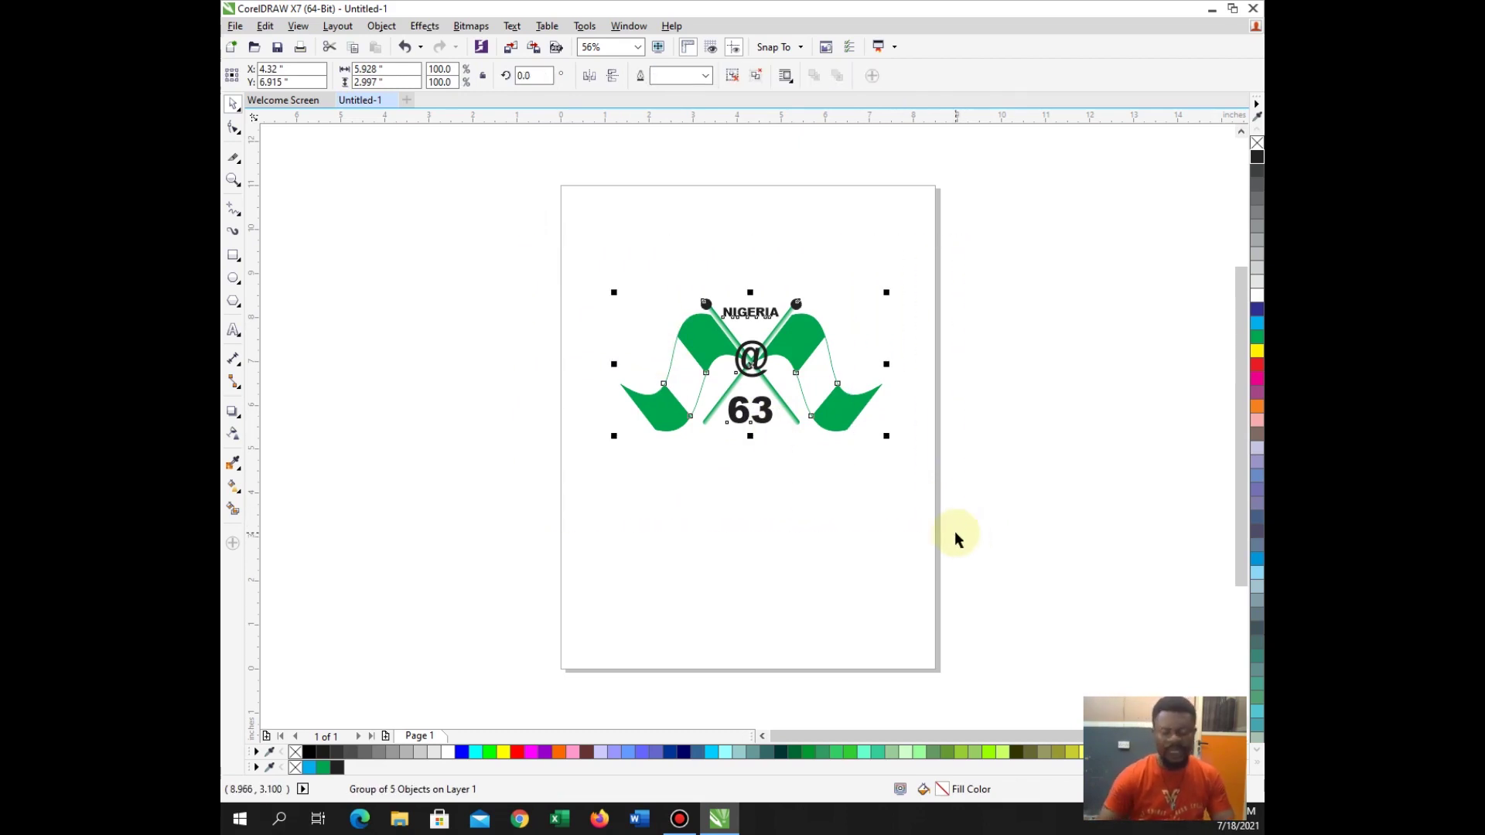
key("shift+F2")
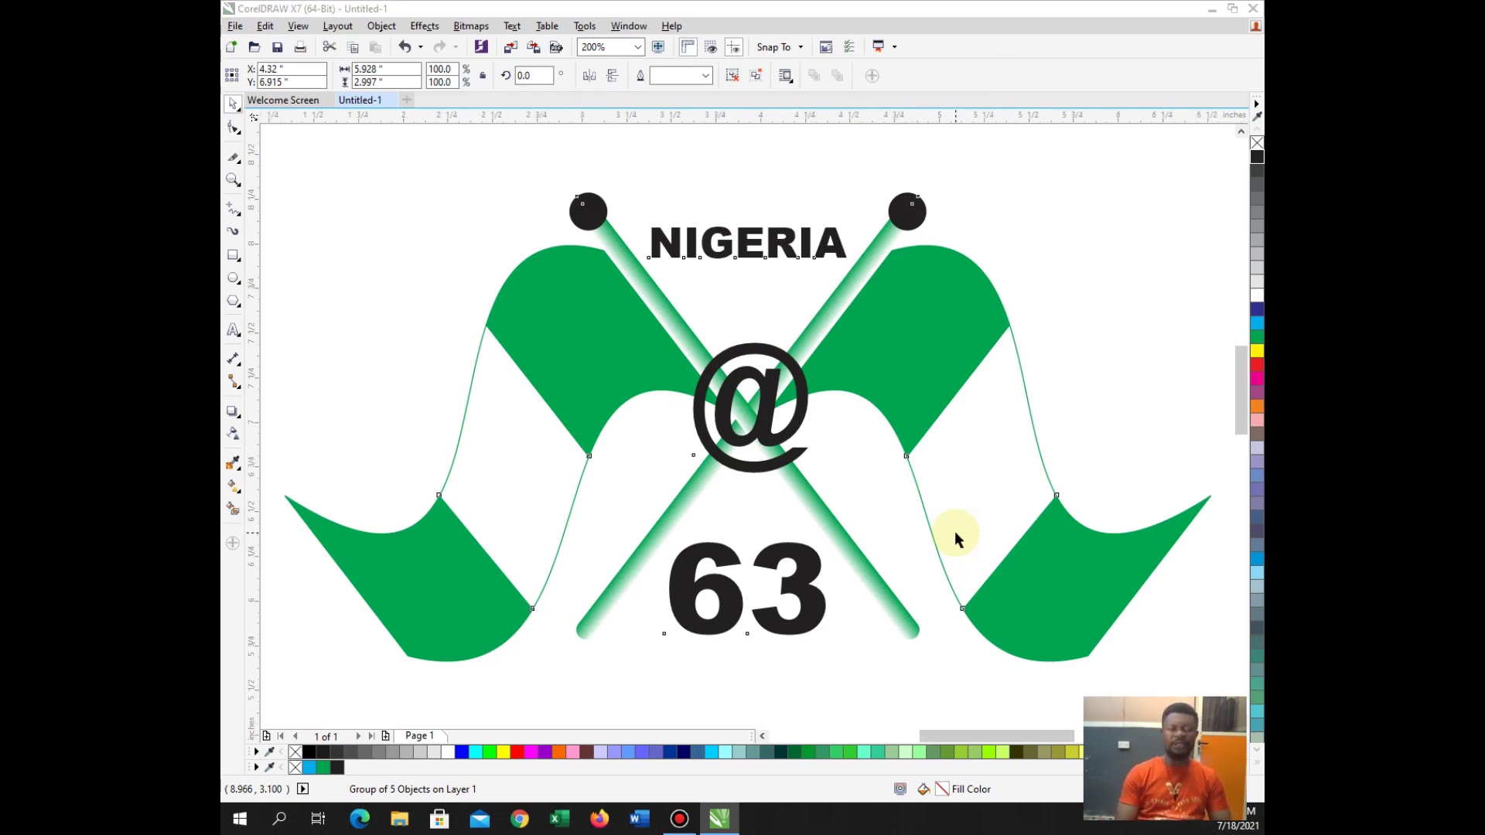
left_click(956, 533)
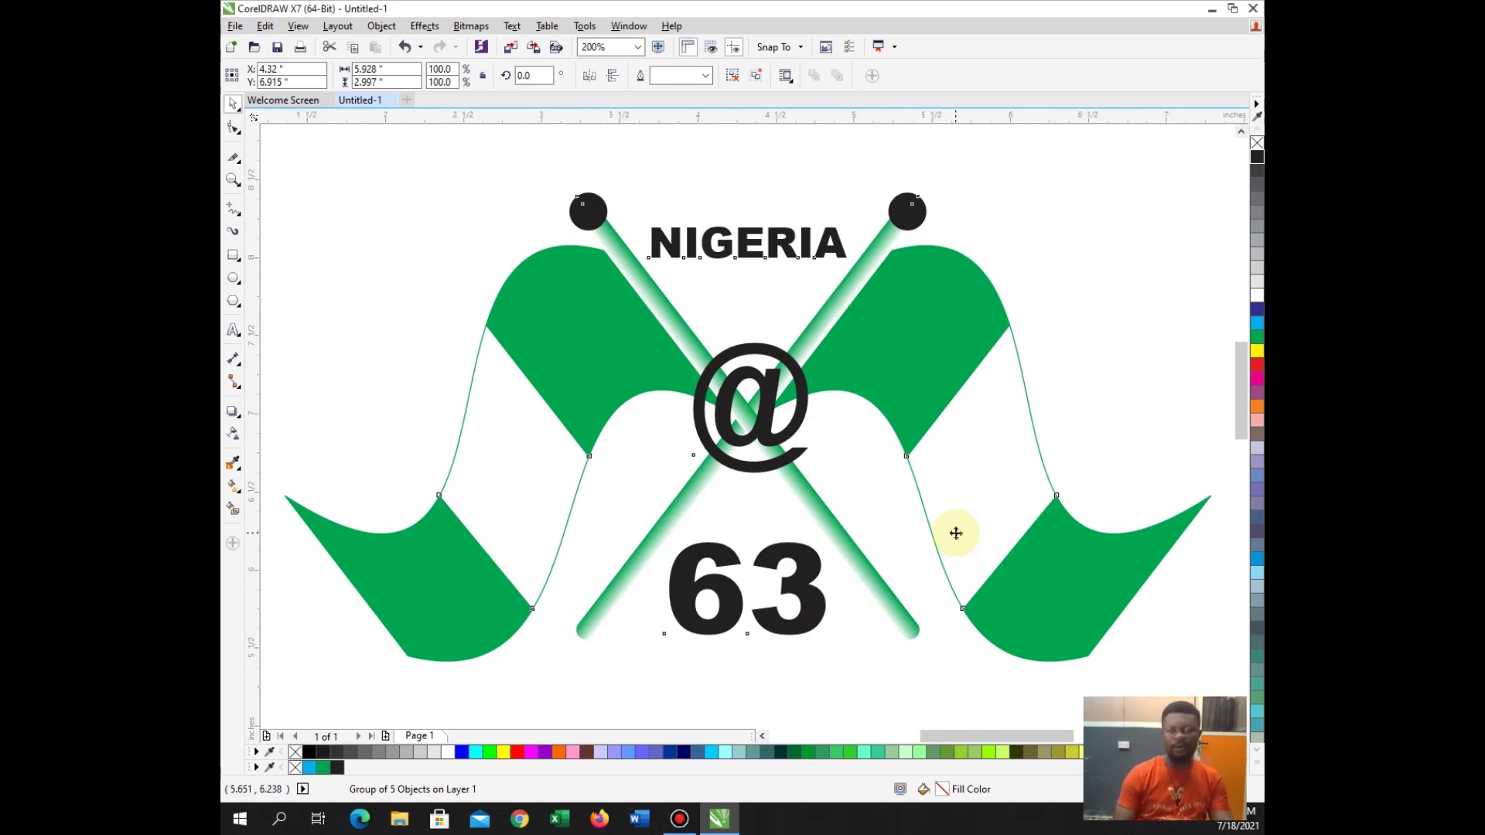
scroll(1056, 263, "down", 2)
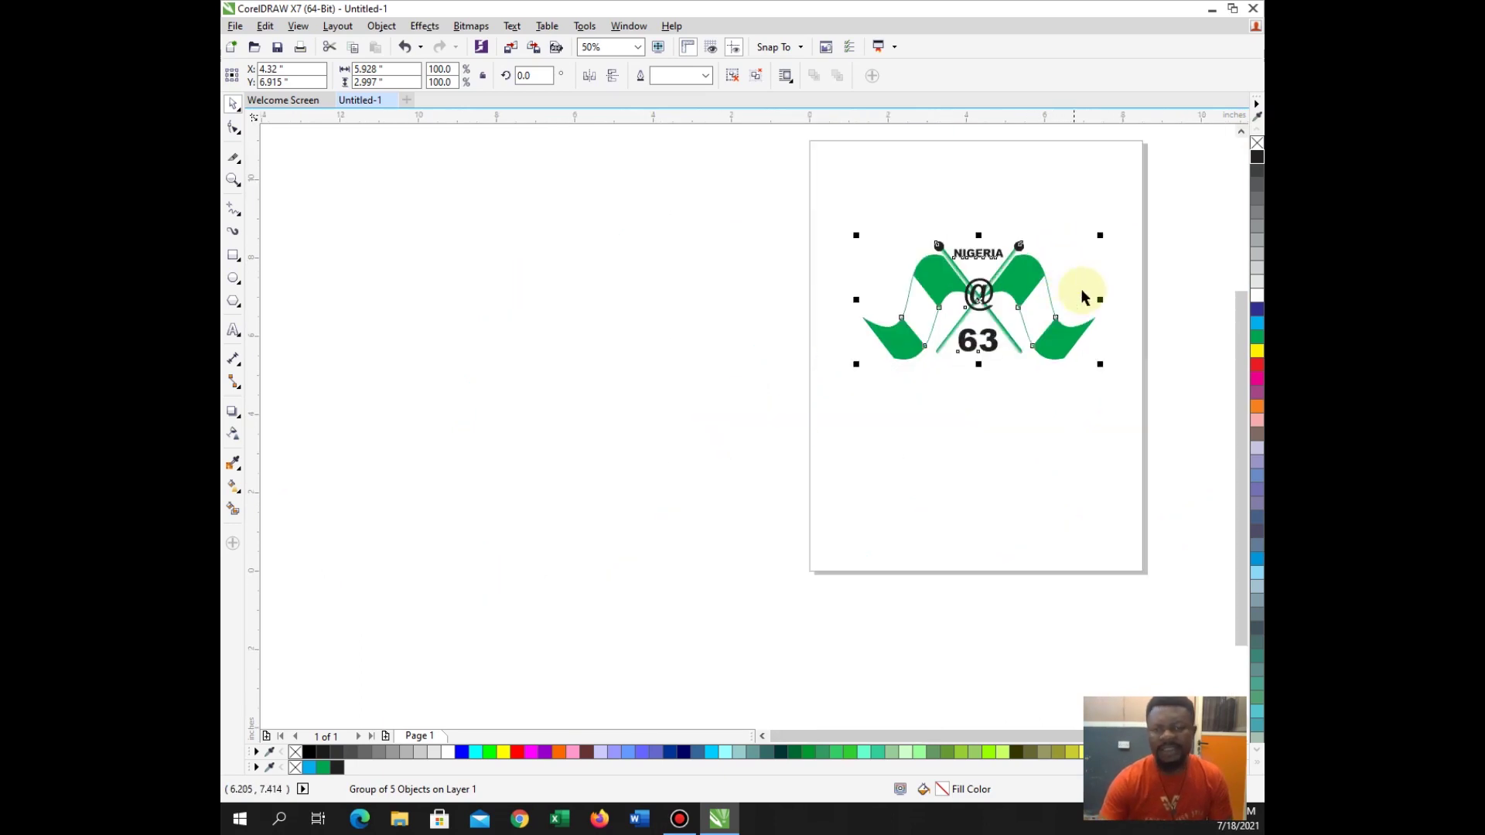
scroll(1114, 245, "up", 1)
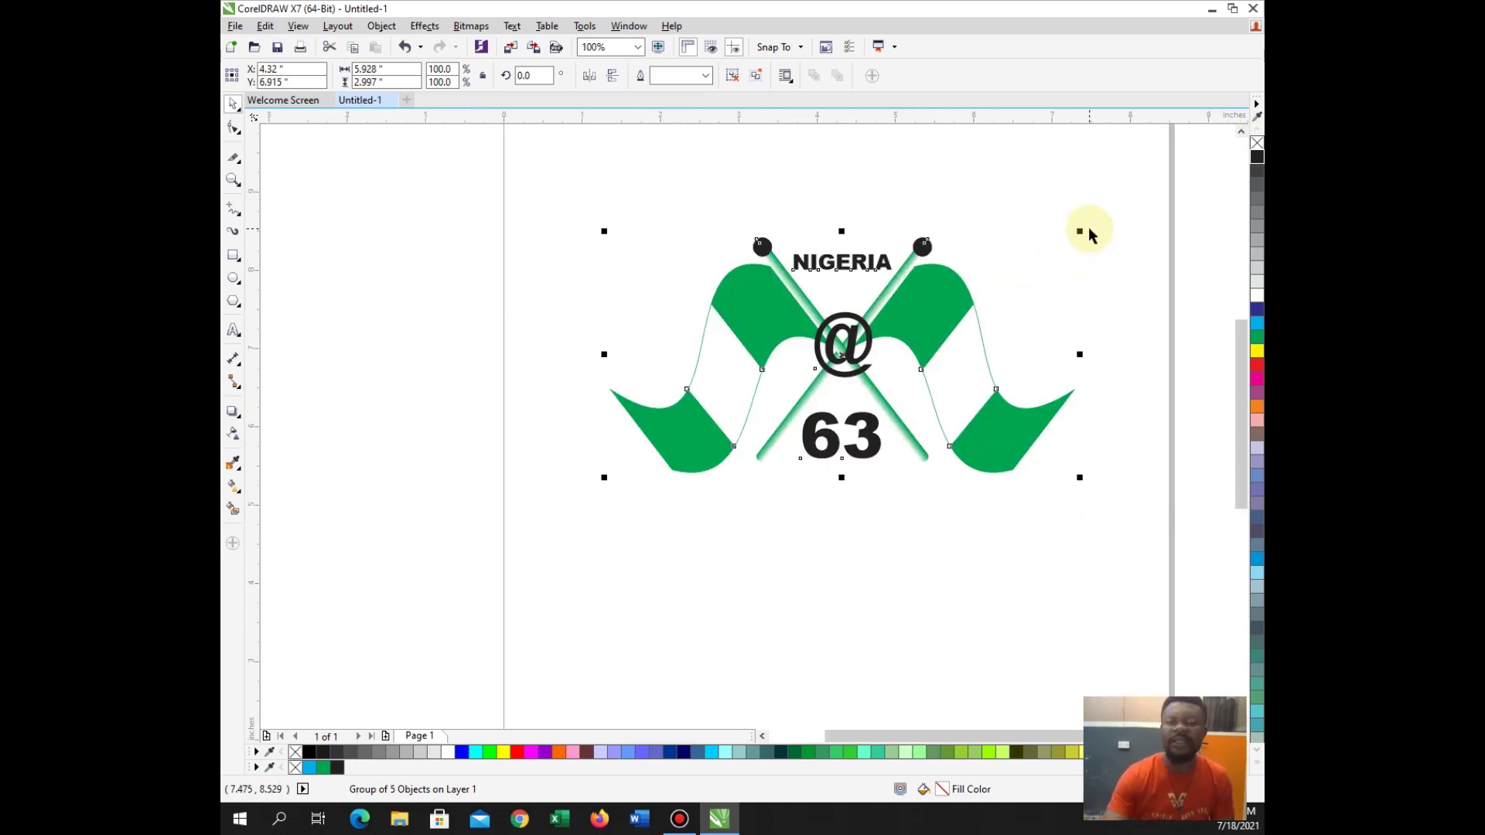